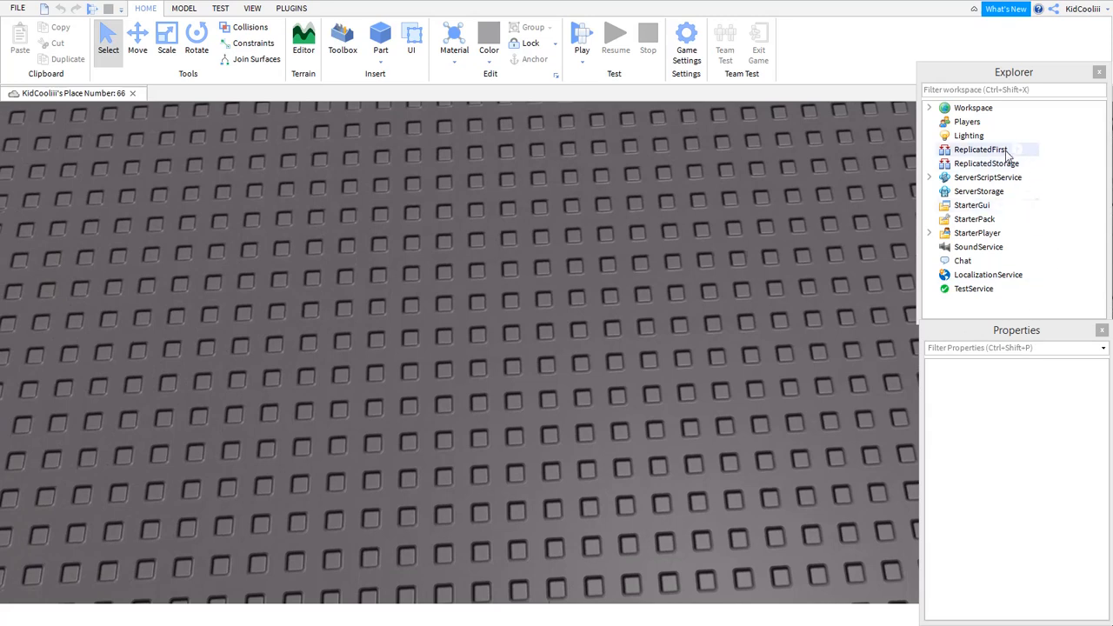
Select the Baseplate in the Workspace and set its BrickColor to Sea green.
click(928, 108)
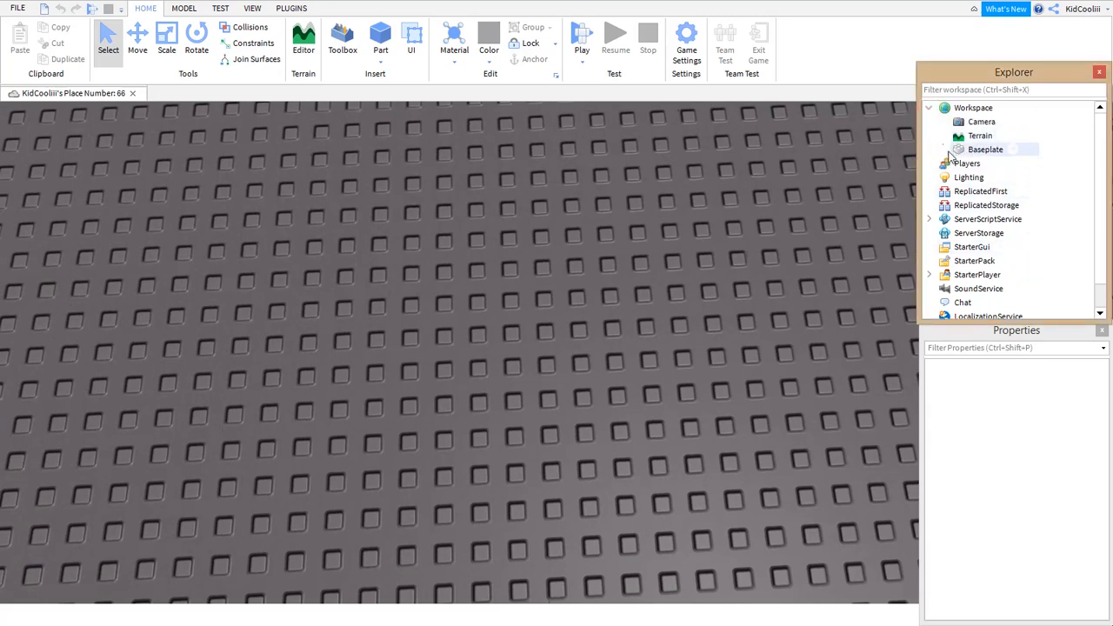
click(985, 150)
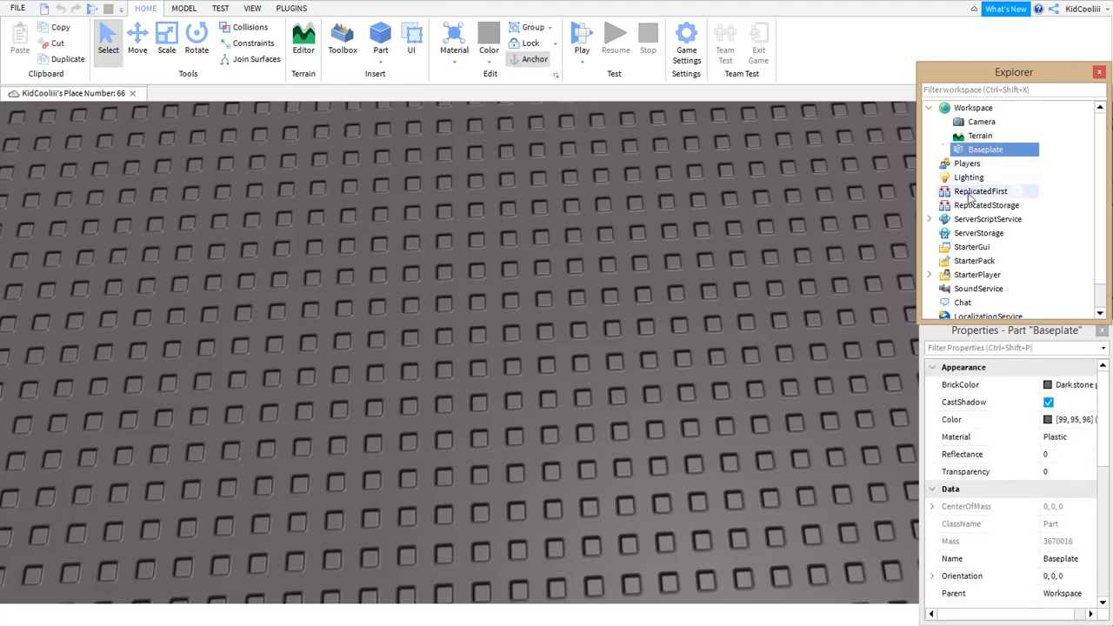
click(1048, 388)
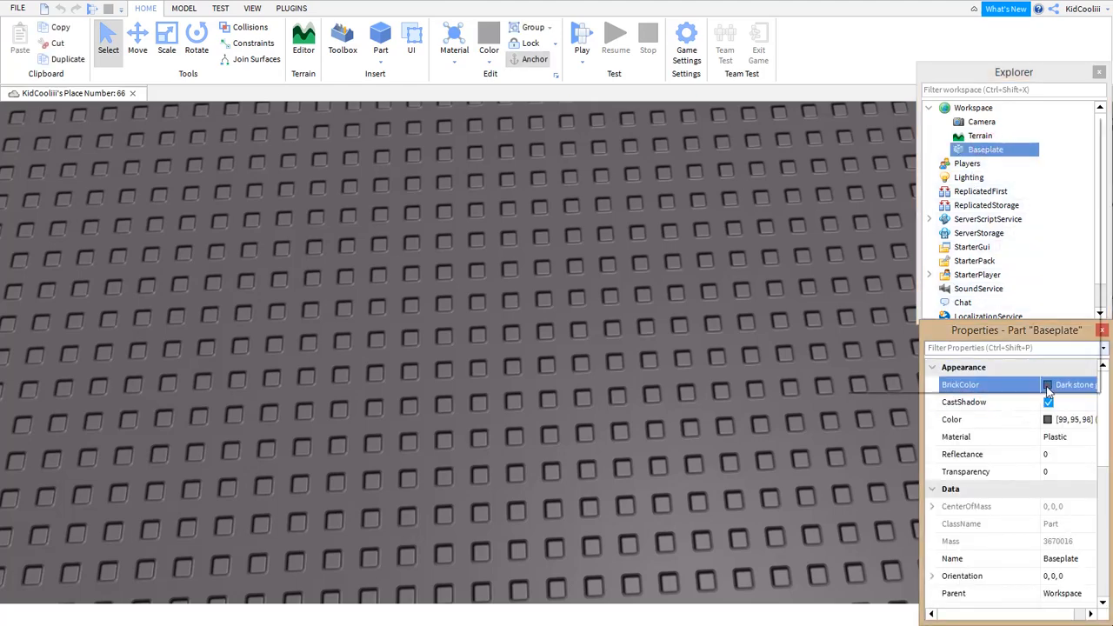
click(1048, 389)
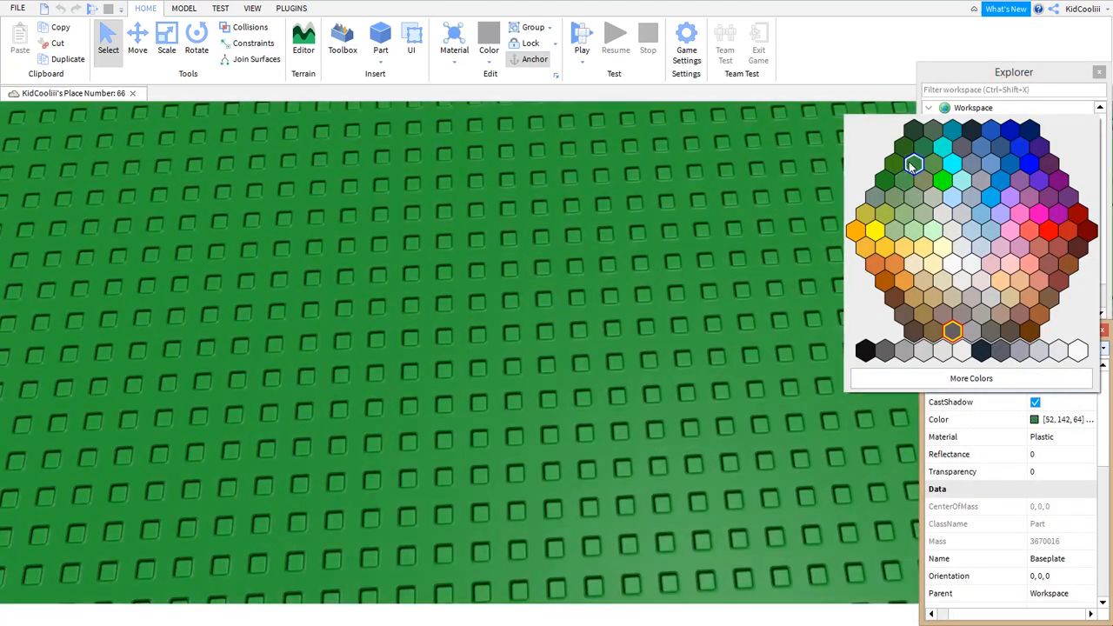
click(912, 164)
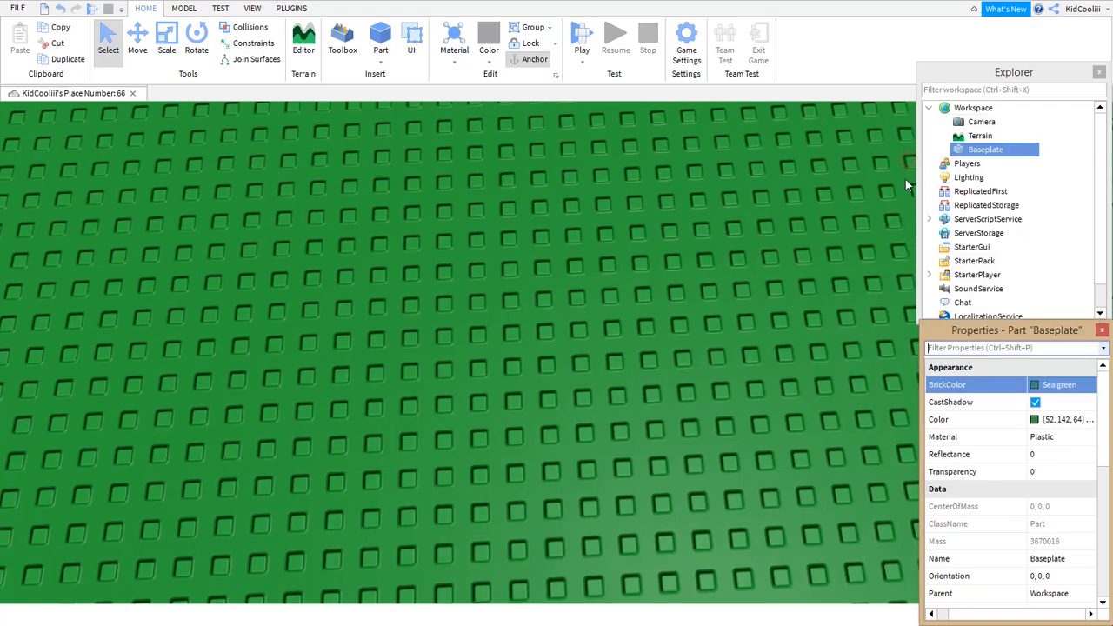
Change the Baseplate's material to Grass and deselect it.
click(1057, 439)
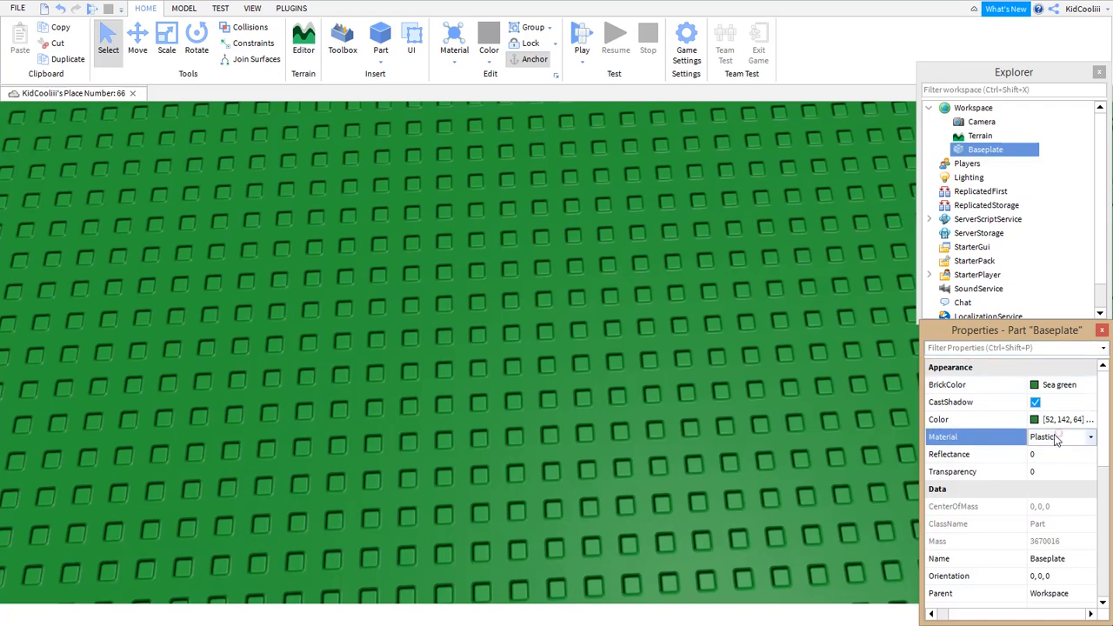
scroll(1092, 441, down, 2)
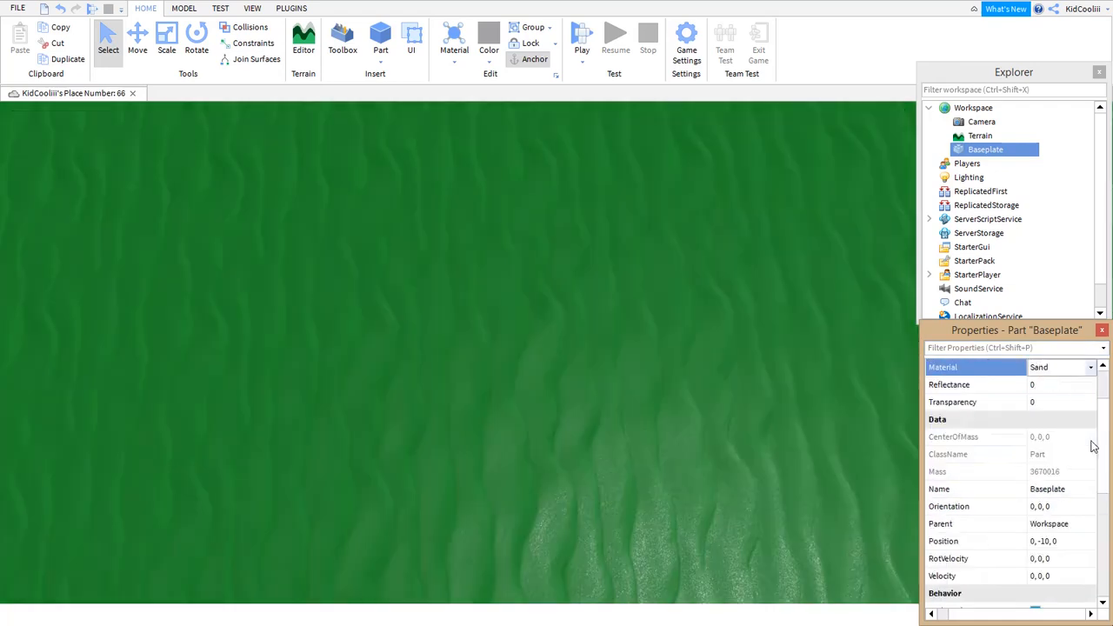
click(1092, 369)
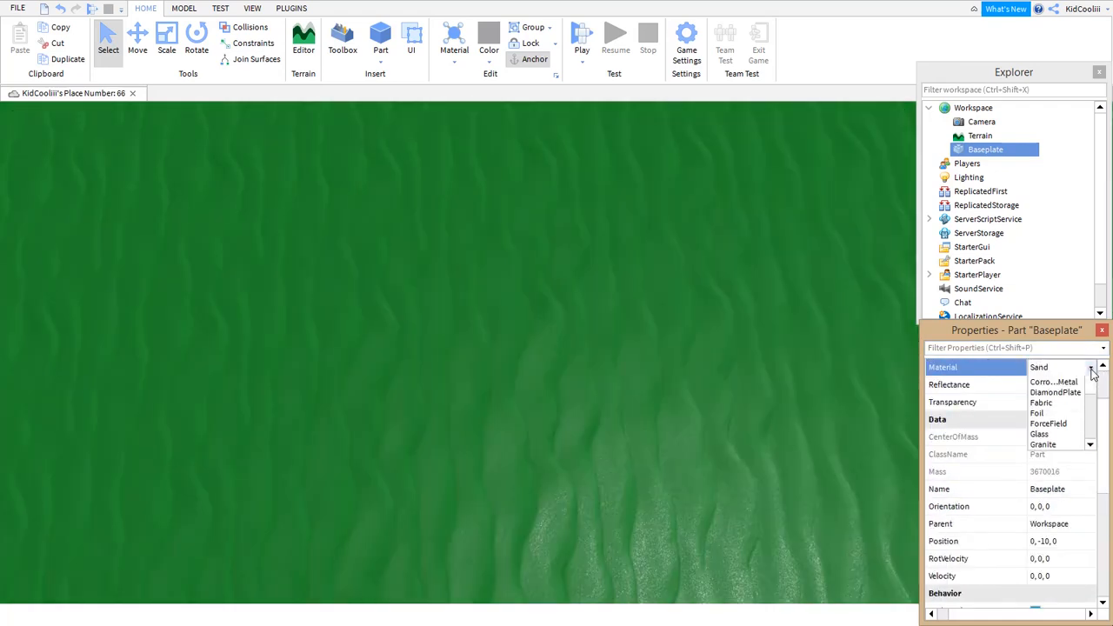
scroll(1056, 440, down, 2)
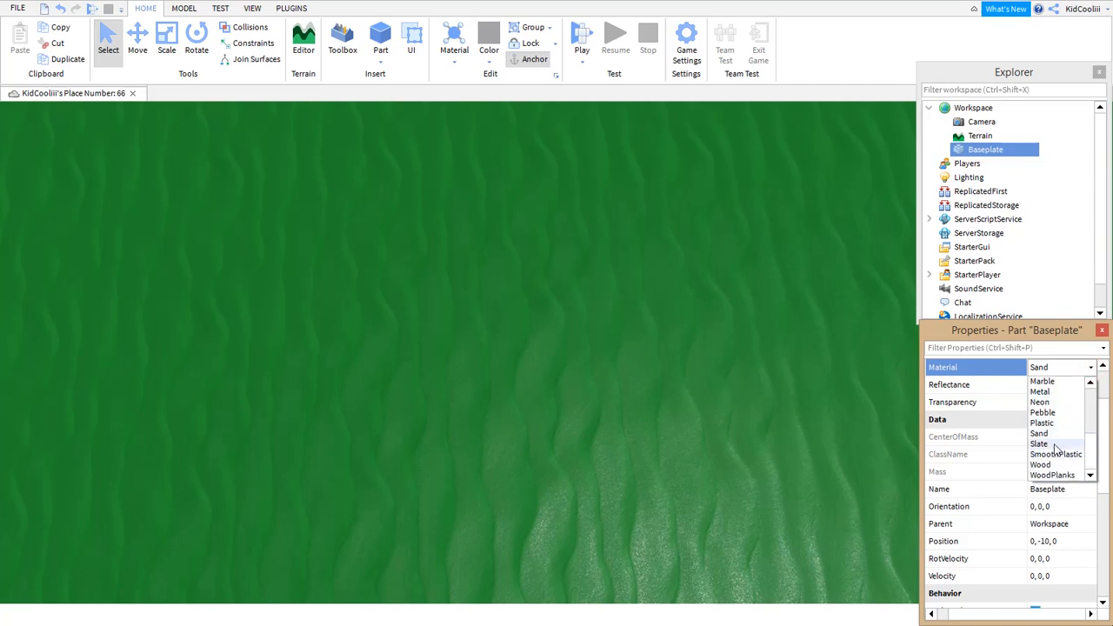
scroll(1054, 444, up, 4)
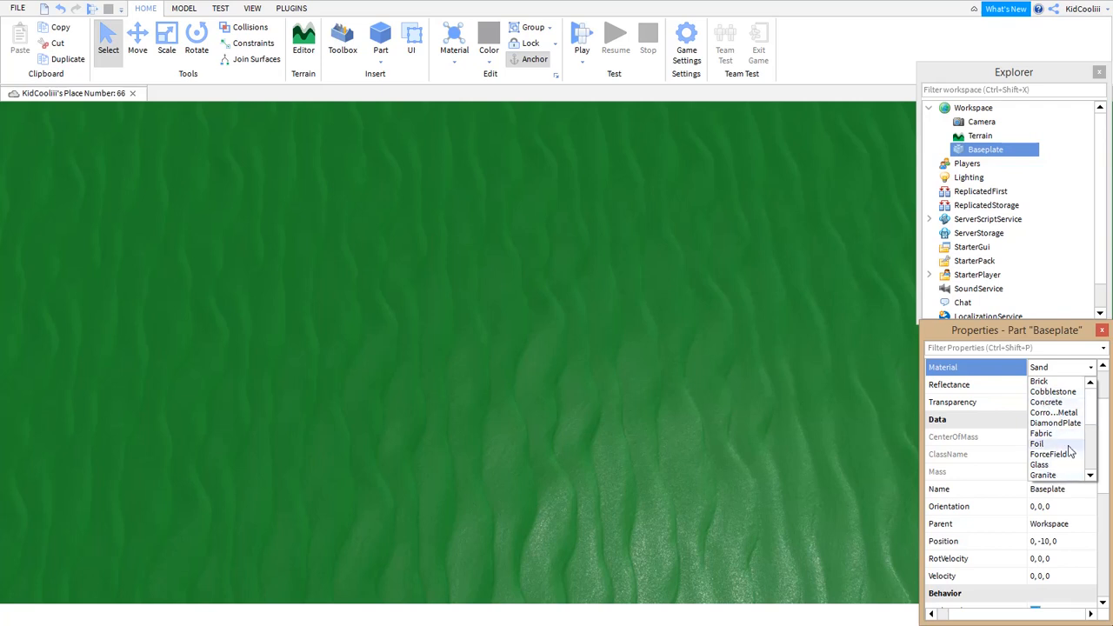
scroll(1057, 459, down, 1)
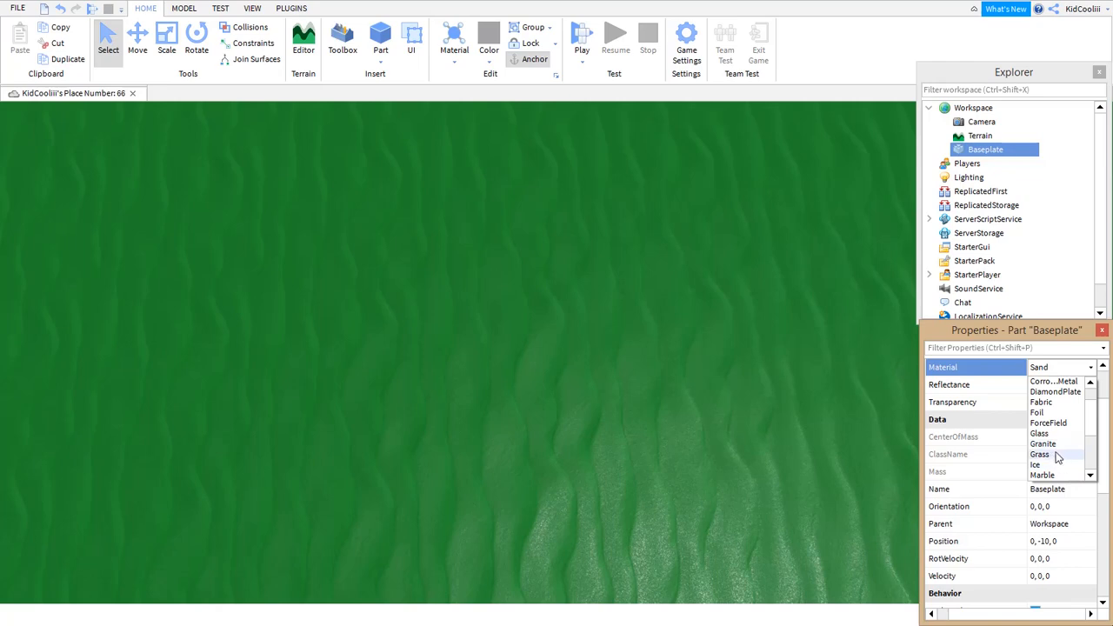
click(1056, 458)
scroll(779, 435, down, 10)
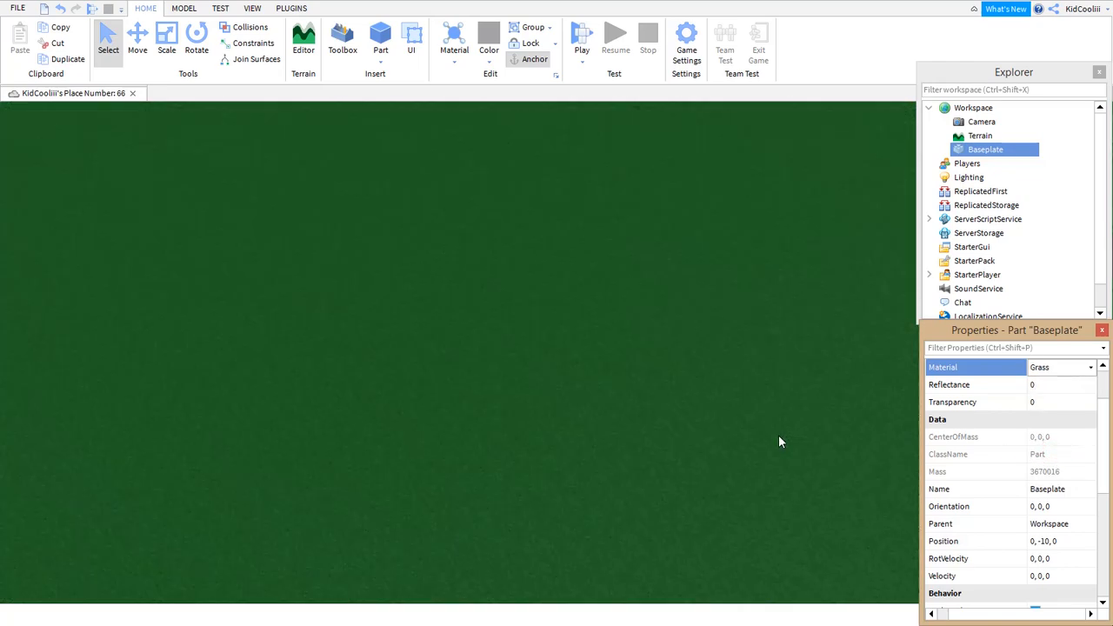
right_drag(730, 327, 730, 328)
click(730, 328)
scroll(730, 327, up, 10)
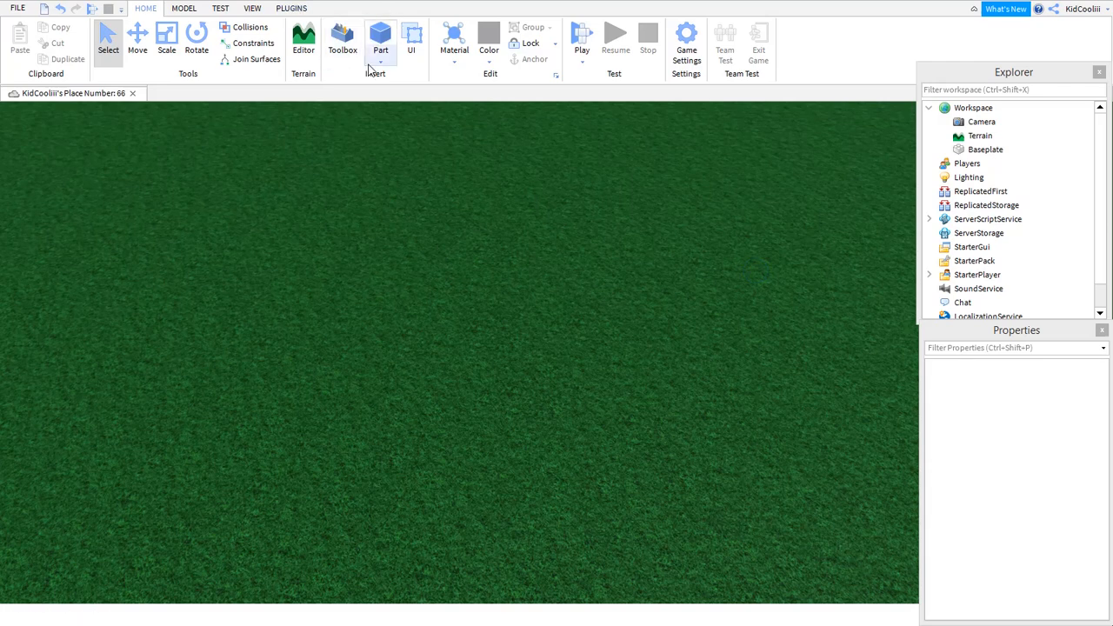
Search the Toolbox models for "sorrcer game".
click(343, 42)
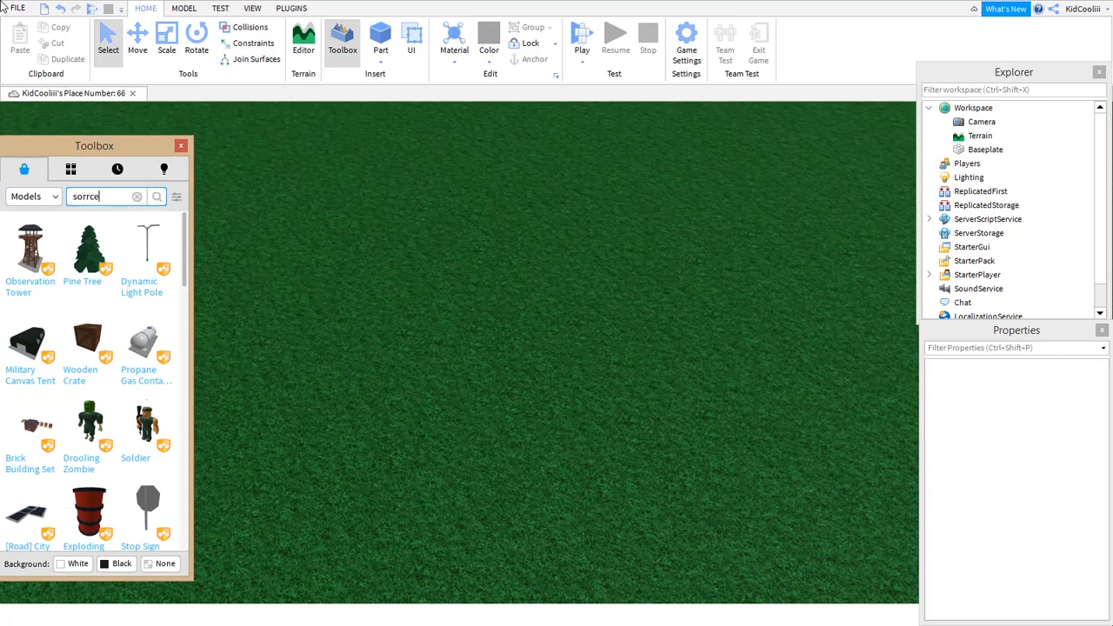
key(Return)
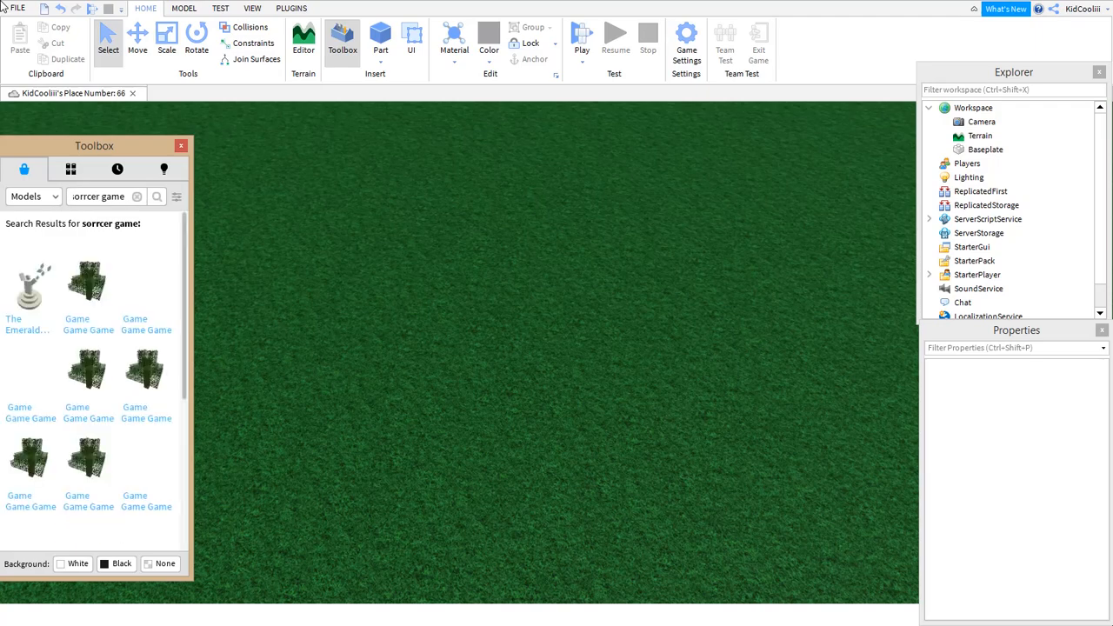
right_drag(260, 347, 292, 290)
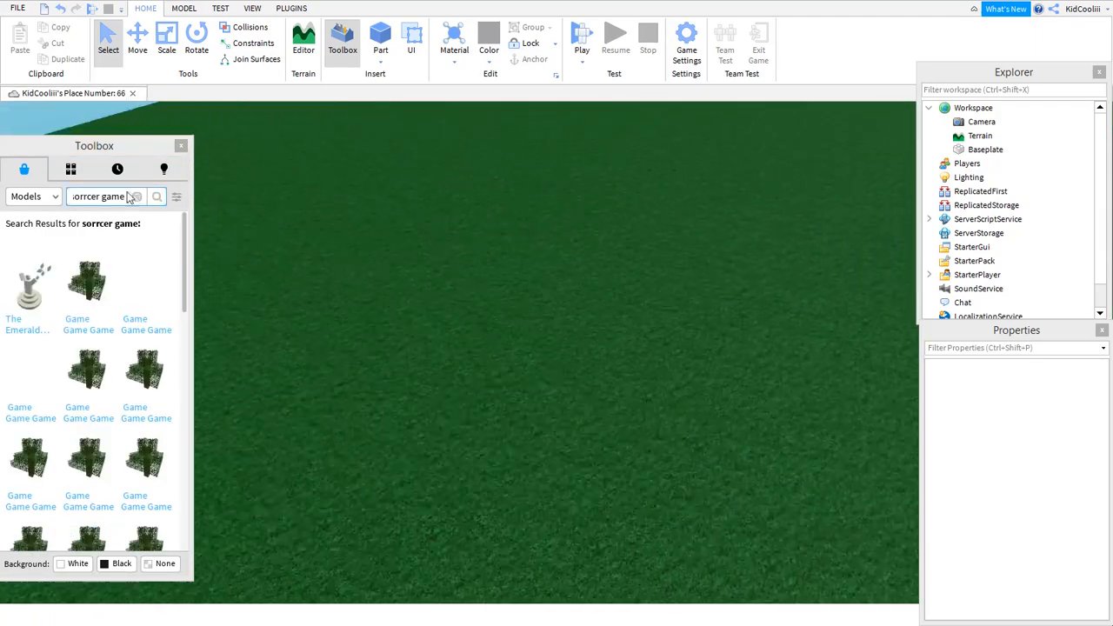
Search the Toolbox models for "goal", insert the Soccer Goal and place it near one edge of the baseplate.
click(137, 198)
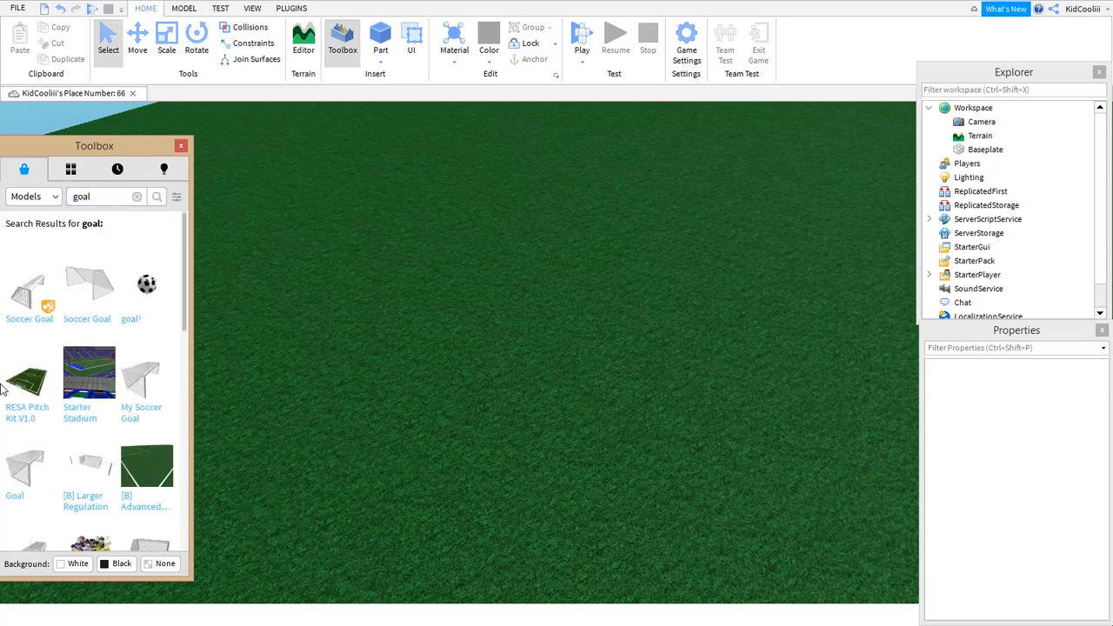
right_drag(486, 371, 487, 372)
click(32, 300)
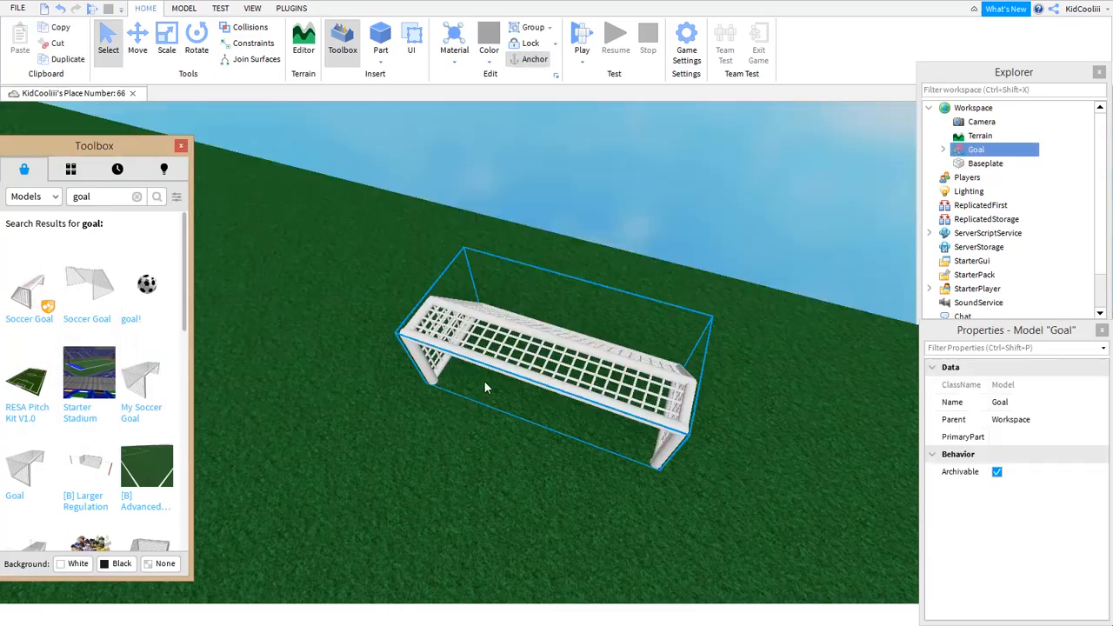
click(484, 383)
drag(520, 374, 581, 305)
click(511, 377)
click(517, 401)
Insert a second Soccer Goal and place it, rotated, near the opposite edge of the baseplate.
right_drag(480, 389, 480, 389)
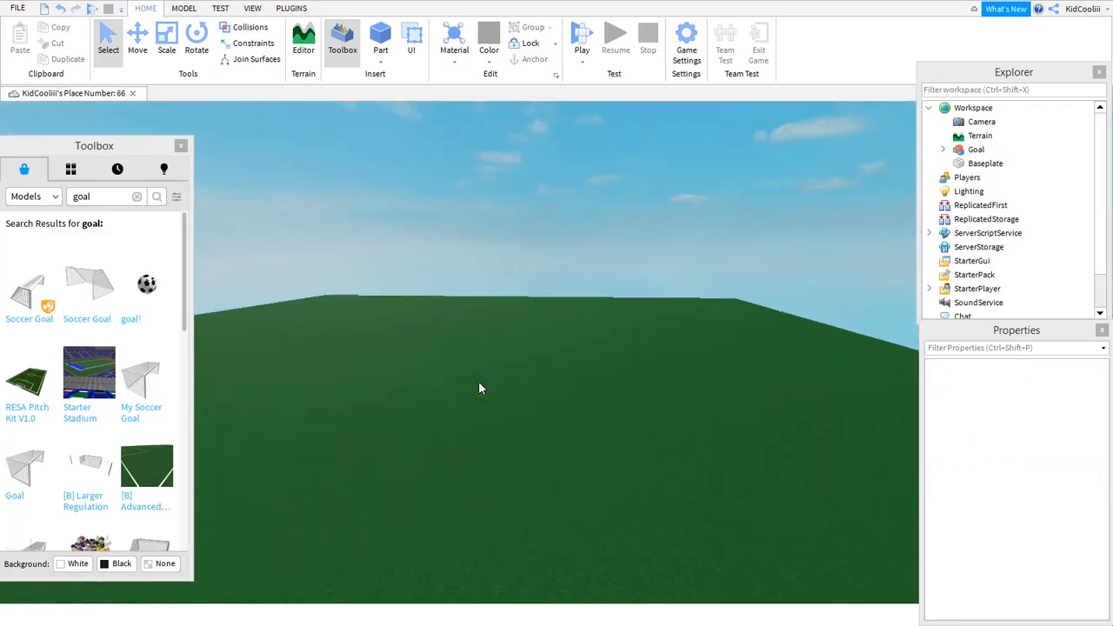
key(w)
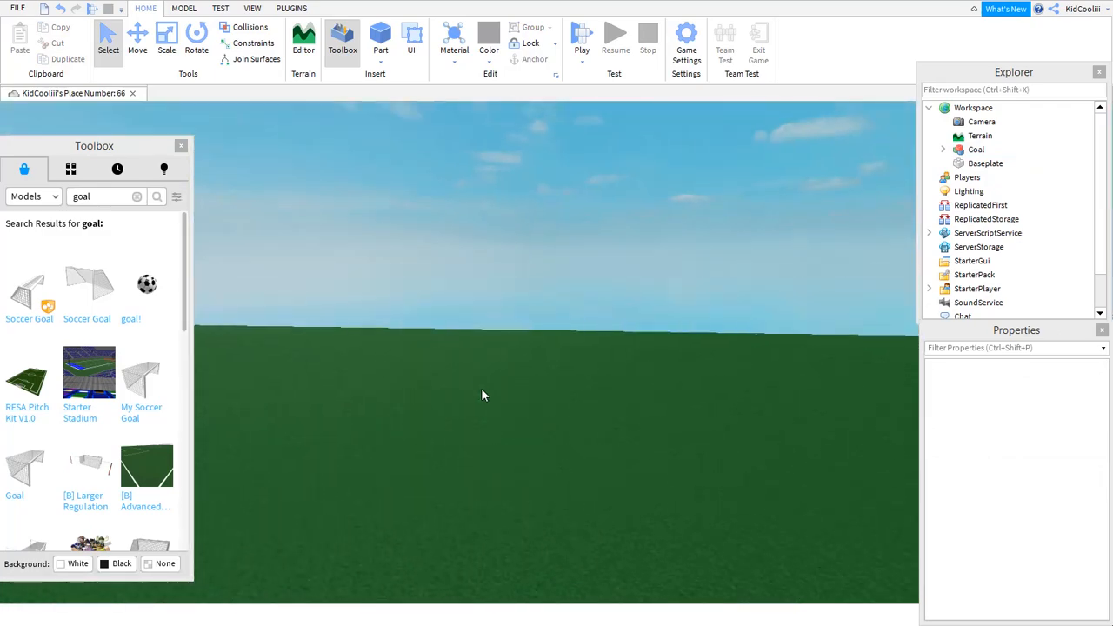
right_drag(554, 412, 554, 412)
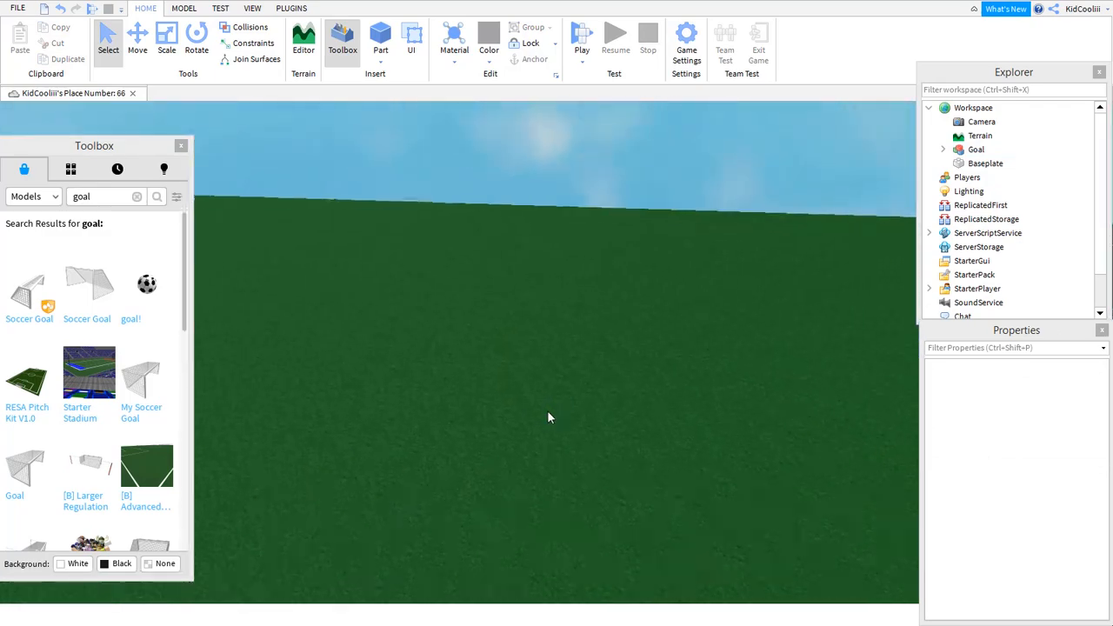
click(27, 291)
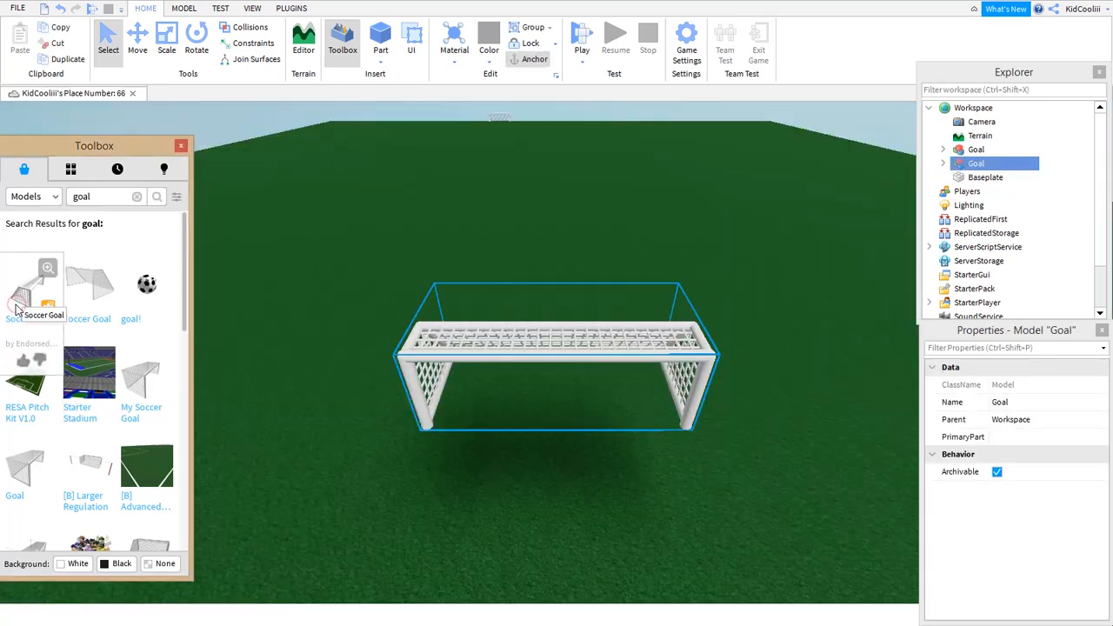
drag(535, 385, 494, 434)
key(r)
key(r)
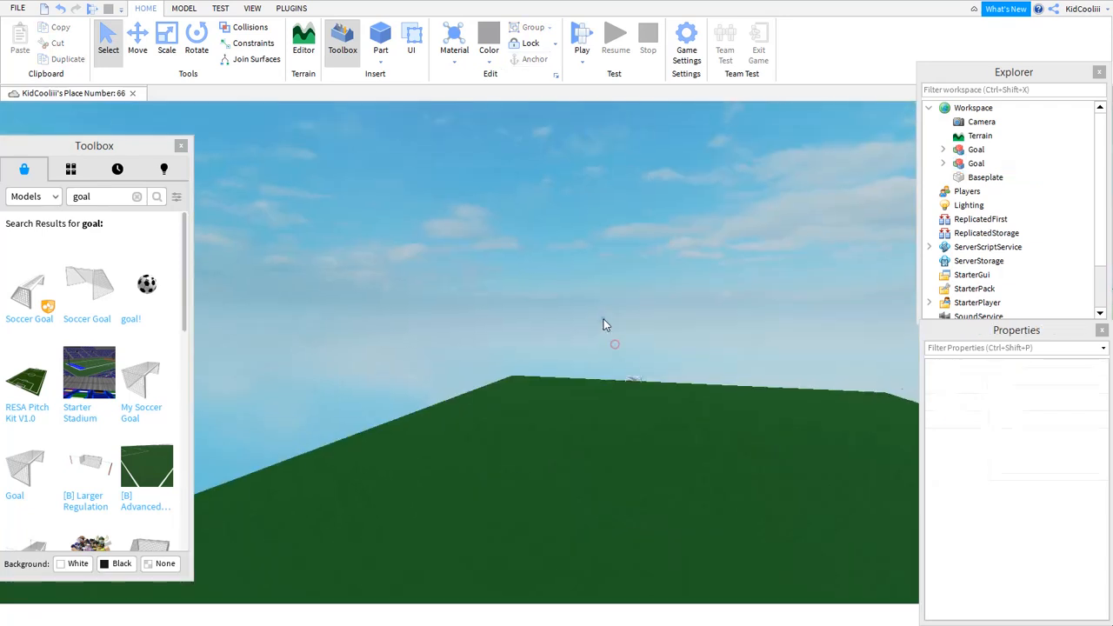
Close the Toolbox.
scroll(604, 319, up, 3)
right_drag(604, 318, 189, 91)
key(d)
key(w)
click(180, 146)
Insert a block part and position it rotated along the baseplate's edge behind the goal.
right_drag(505, 266, 505, 266)
key(w)
scroll(490, 314, down, 3)
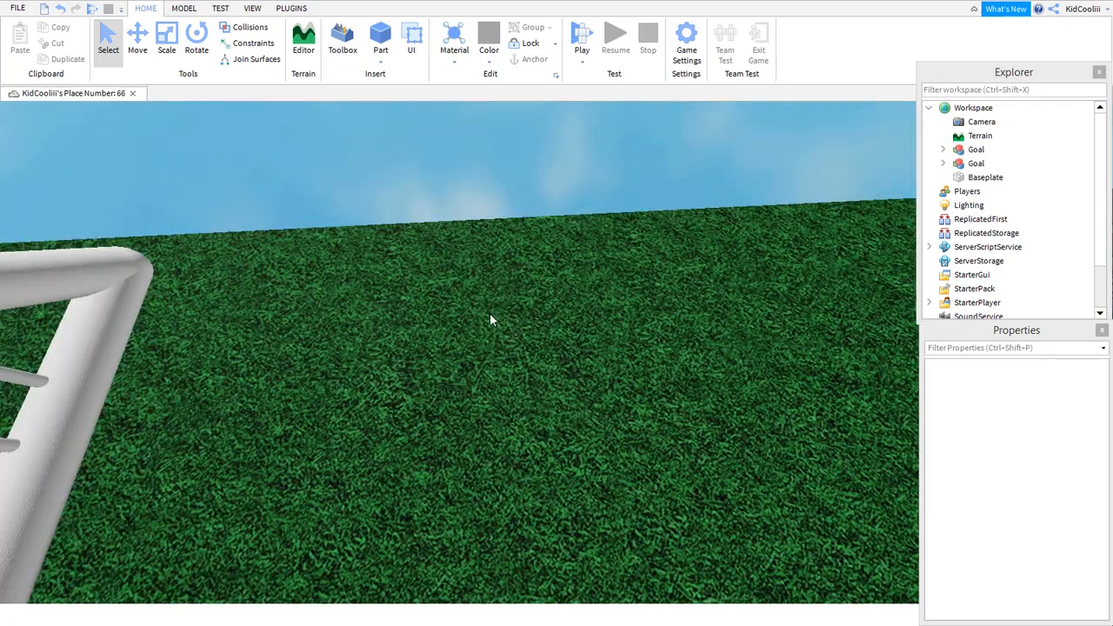
click(387, 35)
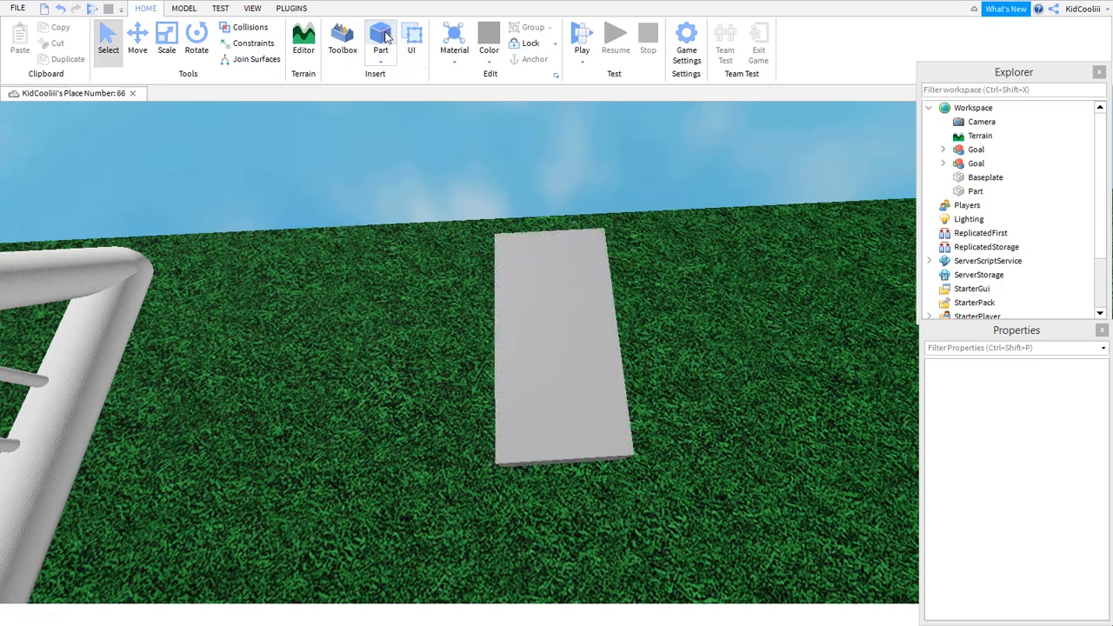
click(552, 360)
drag(549, 315, 262, 190)
key(ctrl+r)
key(e)
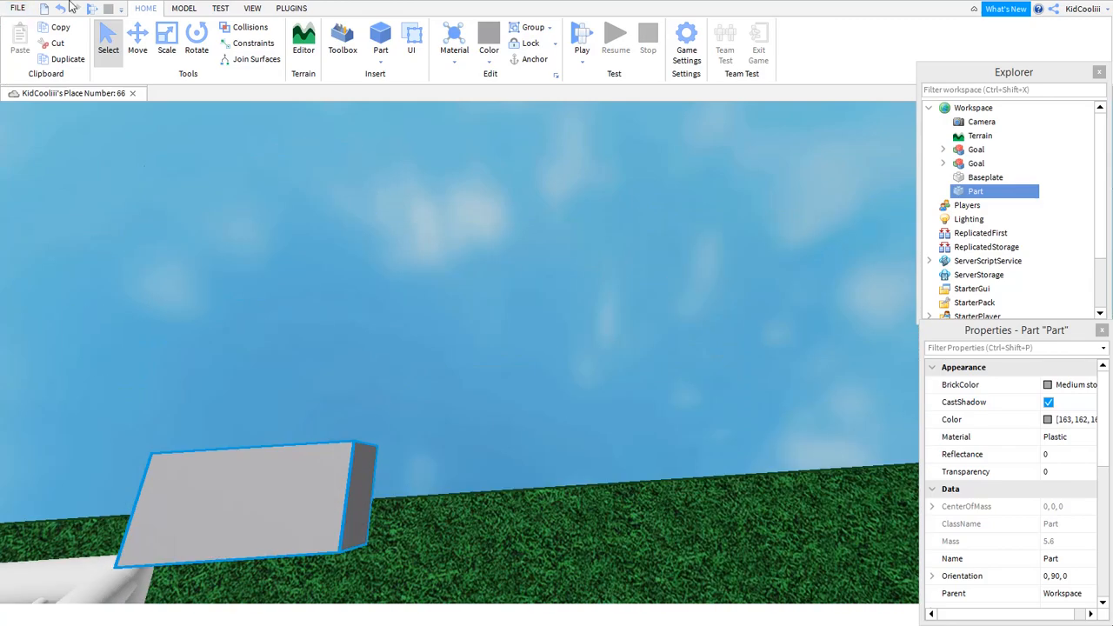
Scale the part lengthwise so it stretches along the baseplate's edge toward one corner.
click(167, 39)
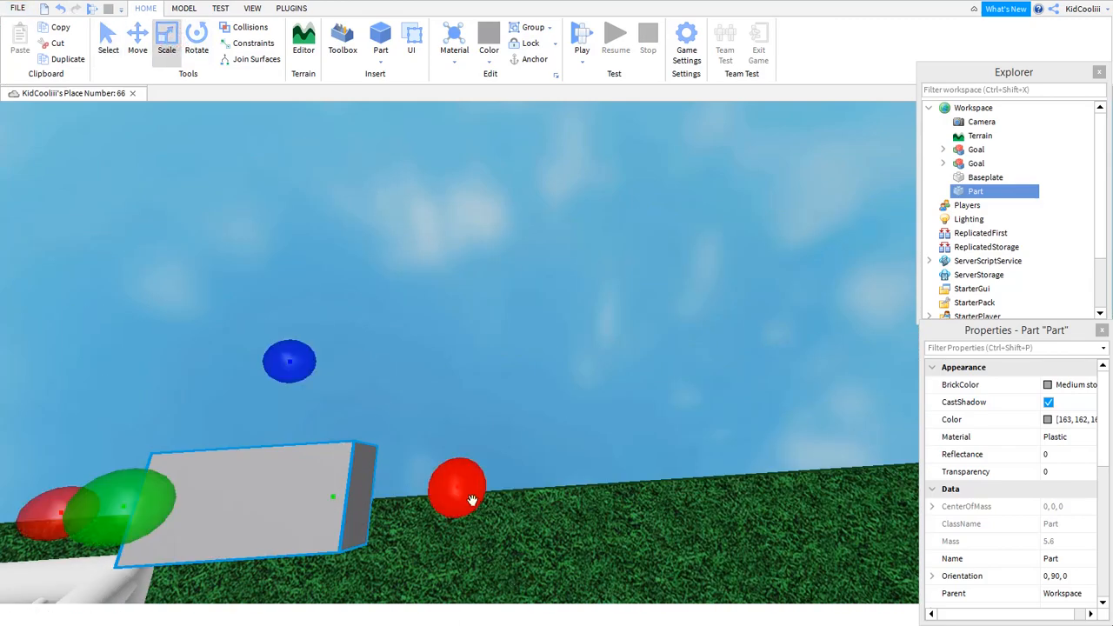
drag(455, 490, 500, 232)
key(q)
right_drag(282, 290, 281, 292)
key(w)
Reposition the nearby goal on the grass, clear of the part along the edge.
right_drag(396, 383, 395, 383)
right_drag(483, 441, 483, 441)
drag(549, 473, 494, 507)
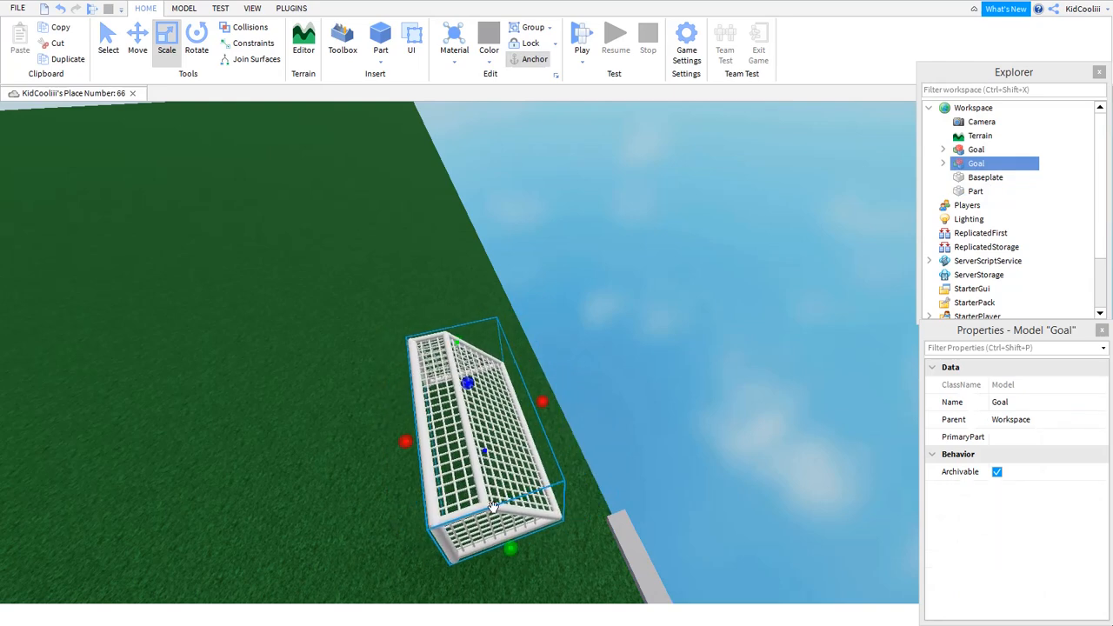
Extend the part's other end along the baseplate's edge, past the goal to the far corner.
click(574, 549)
click(610, 526)
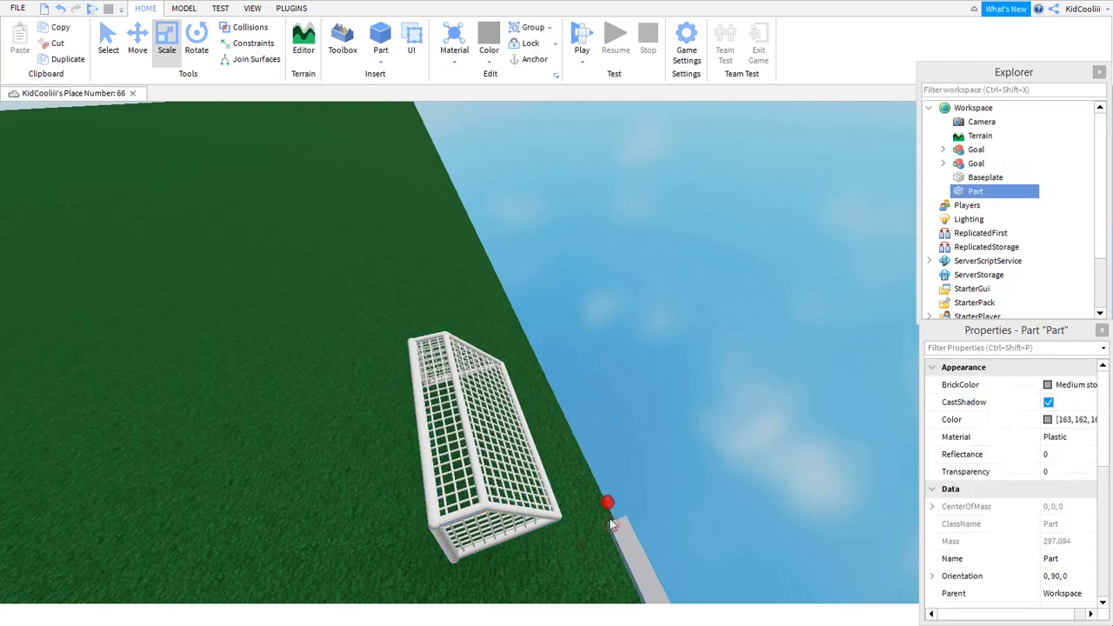
drag(607, 502, 478, 141)
right_drag(541, 376, 543, 379)
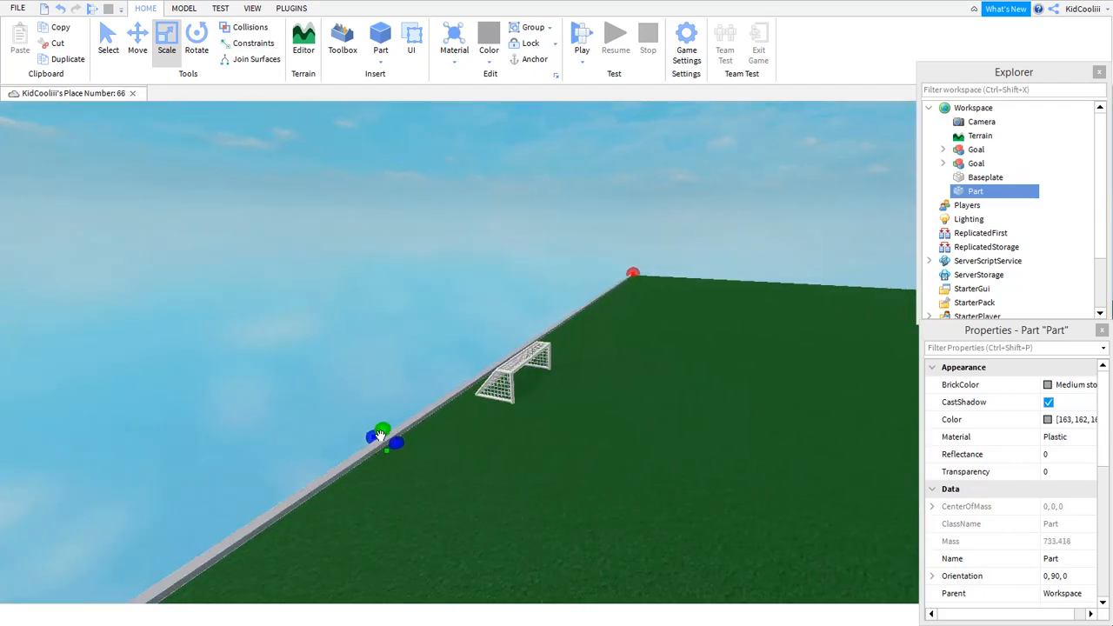
Scale the part upward into a tall wall behind the goal.
drag(380, 435, 384, 486)
key(s)
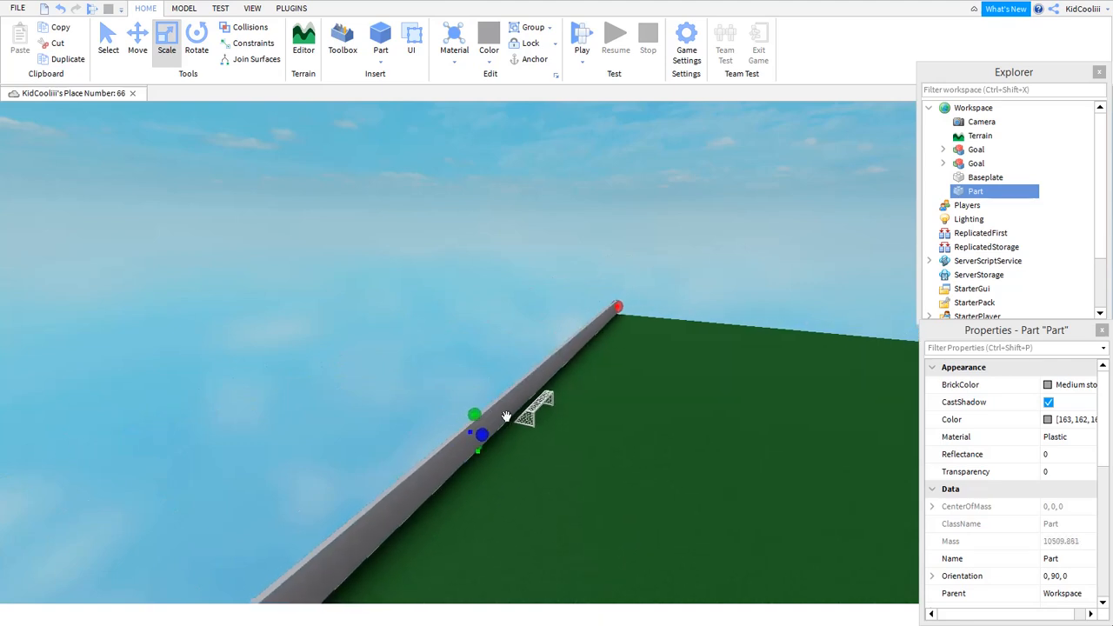
drag(506, 416, 713, 460)
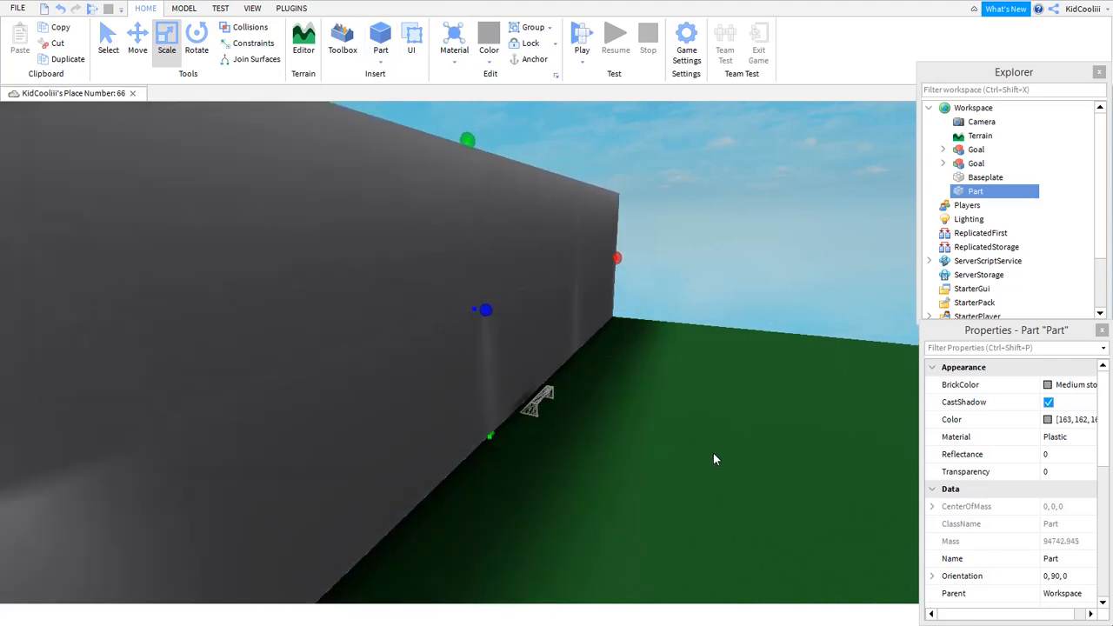
right_drag(713, 453, 794, 345)
key(s)
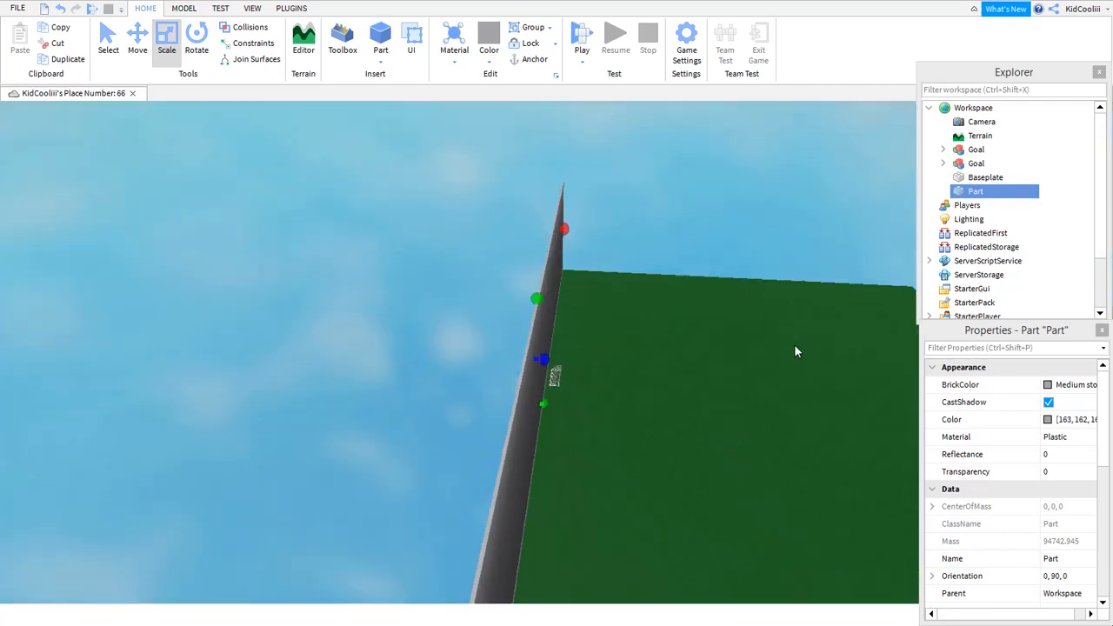
Duplicate the wall and rotate the copy 90° with Transform so it stands along the adjacent edge of the baseplate.
key(s)
key(ctrl+d)
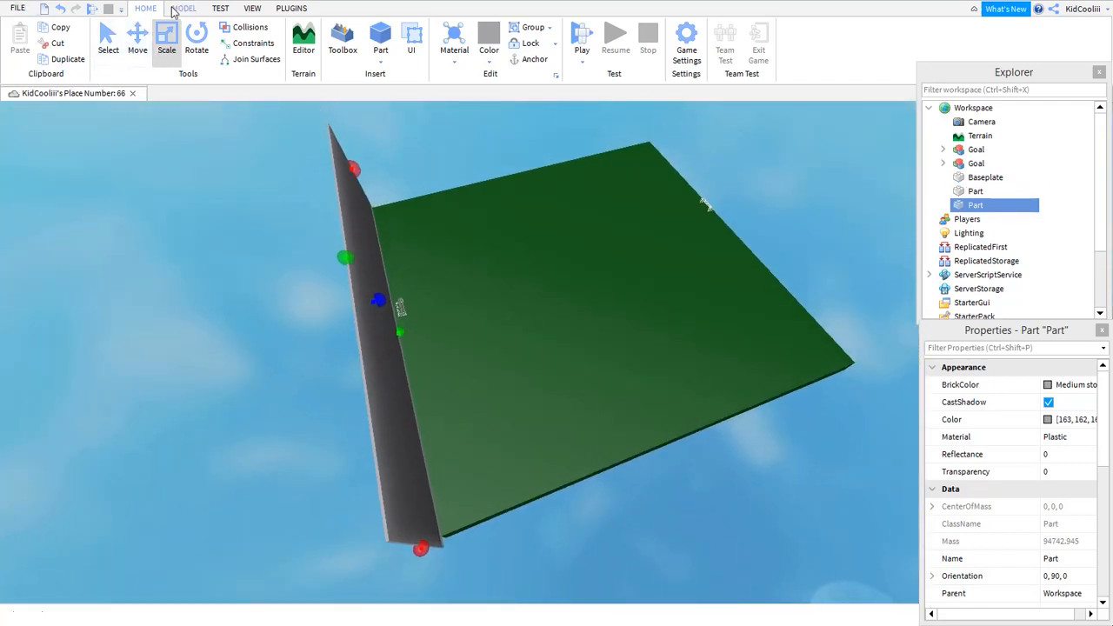
click(181, 9)
click(150, 40)
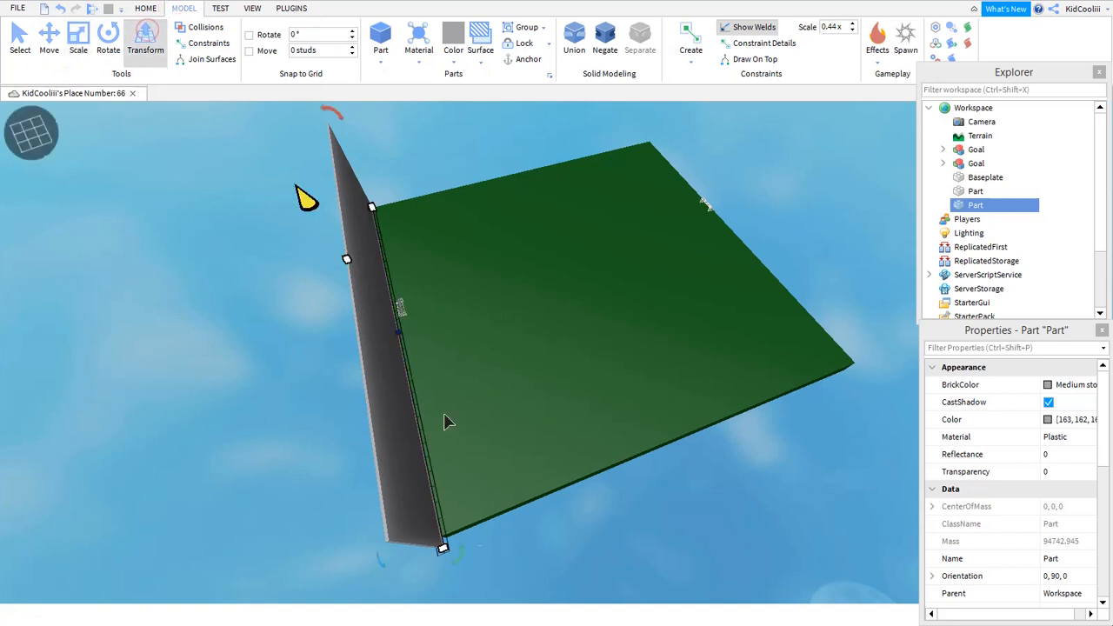
drag(459, 555, 828, 383)
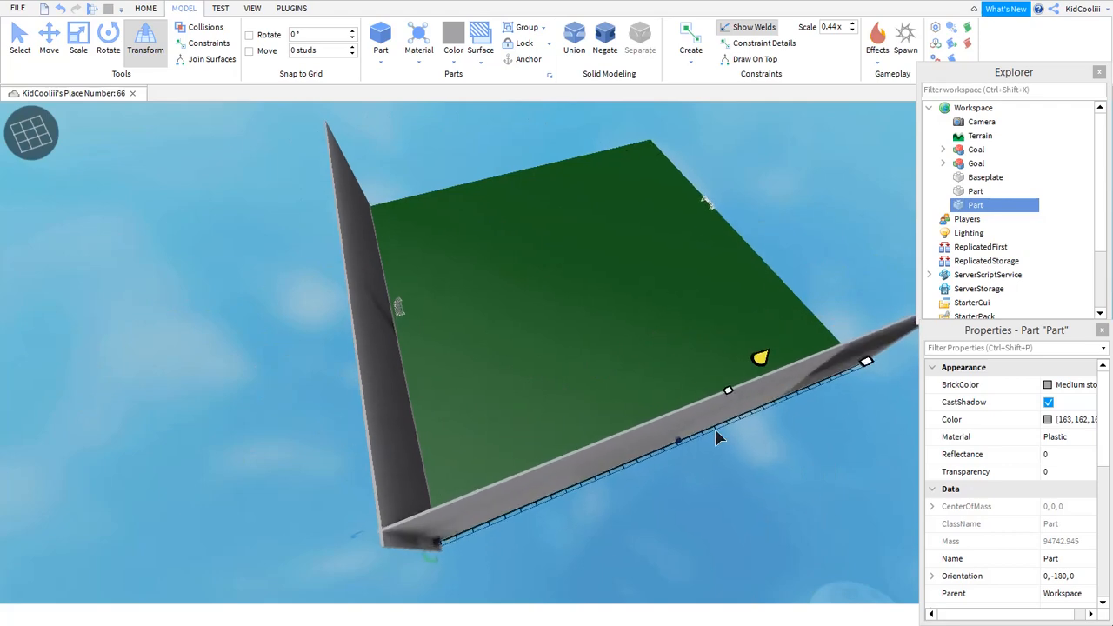
scroll(696, 452, up, 2)
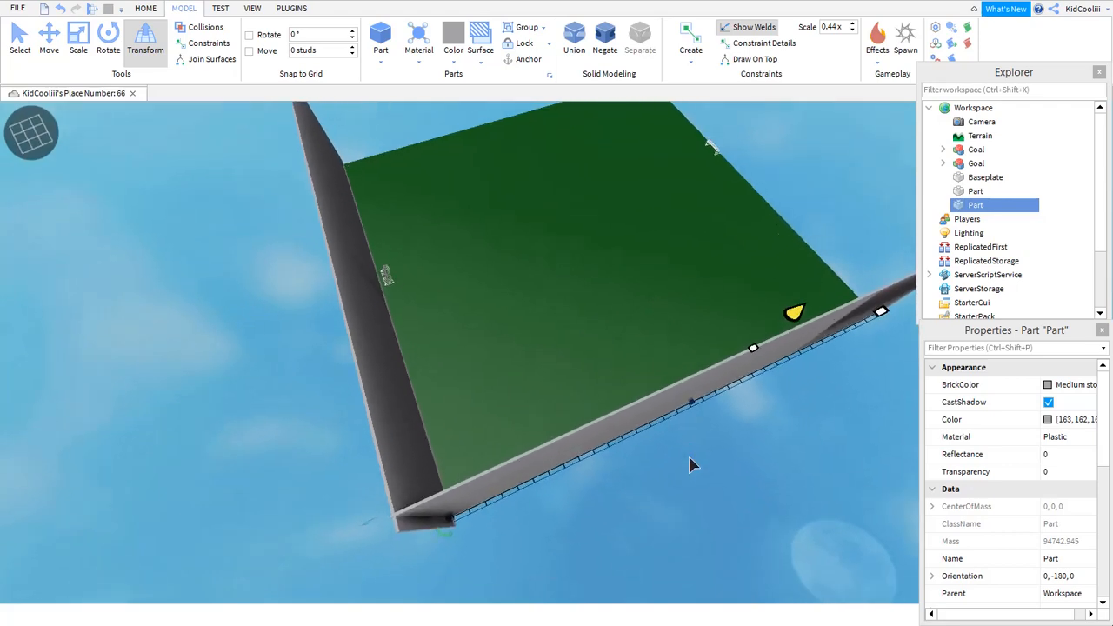
scroll(689, 465, up, 4)
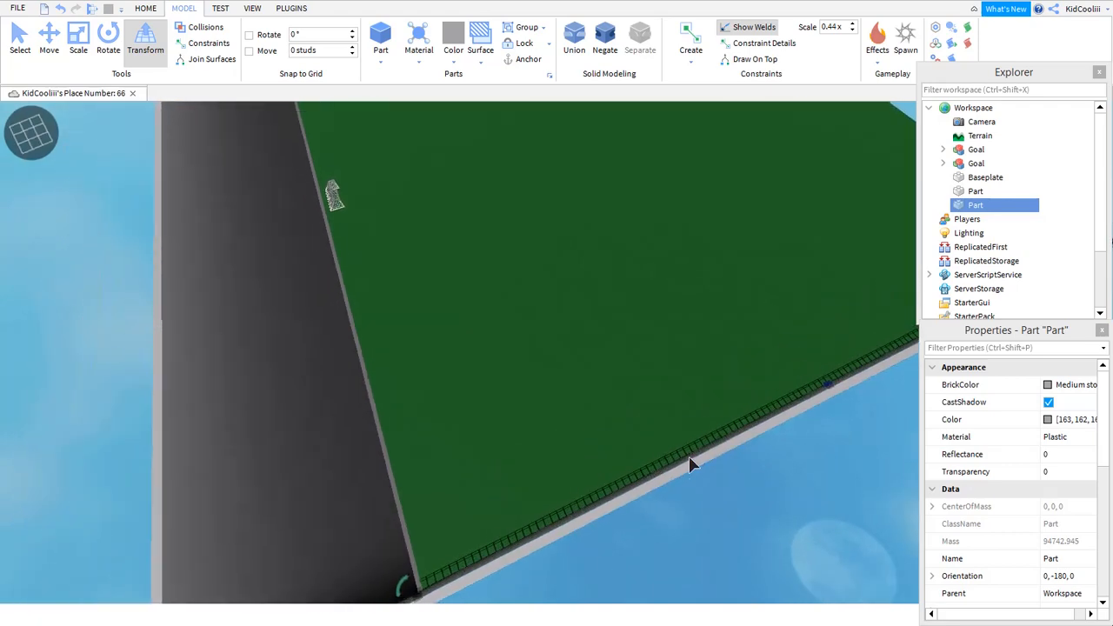
click(764, 587)
key(s)
key(a)
key(w)
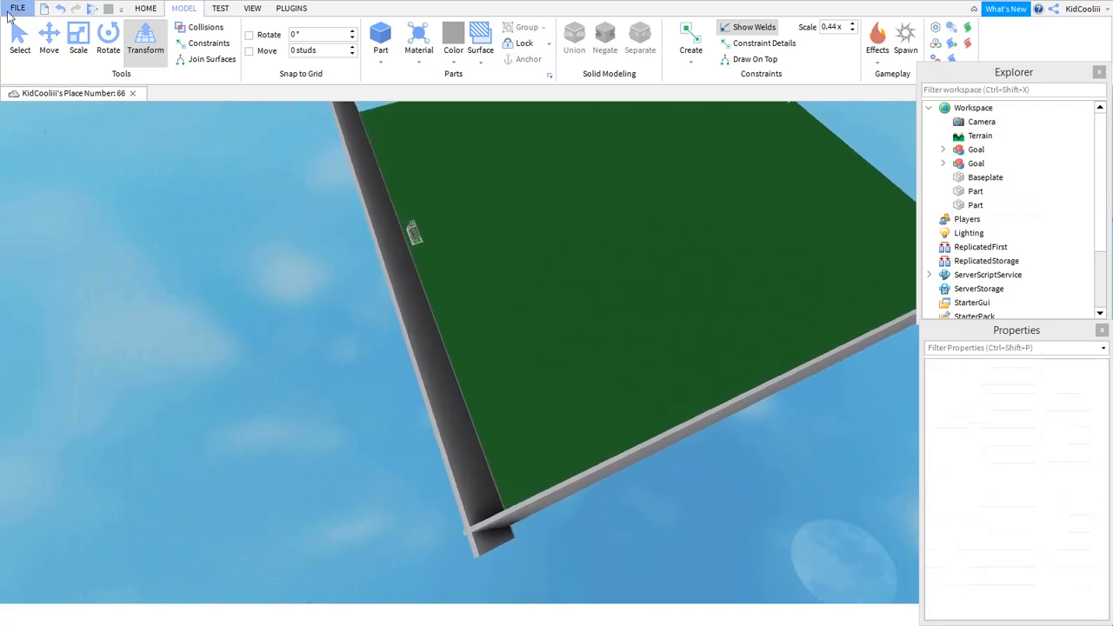
click(24, 41)
scroll(598, 282, down, 4)
right_click(604, 290)
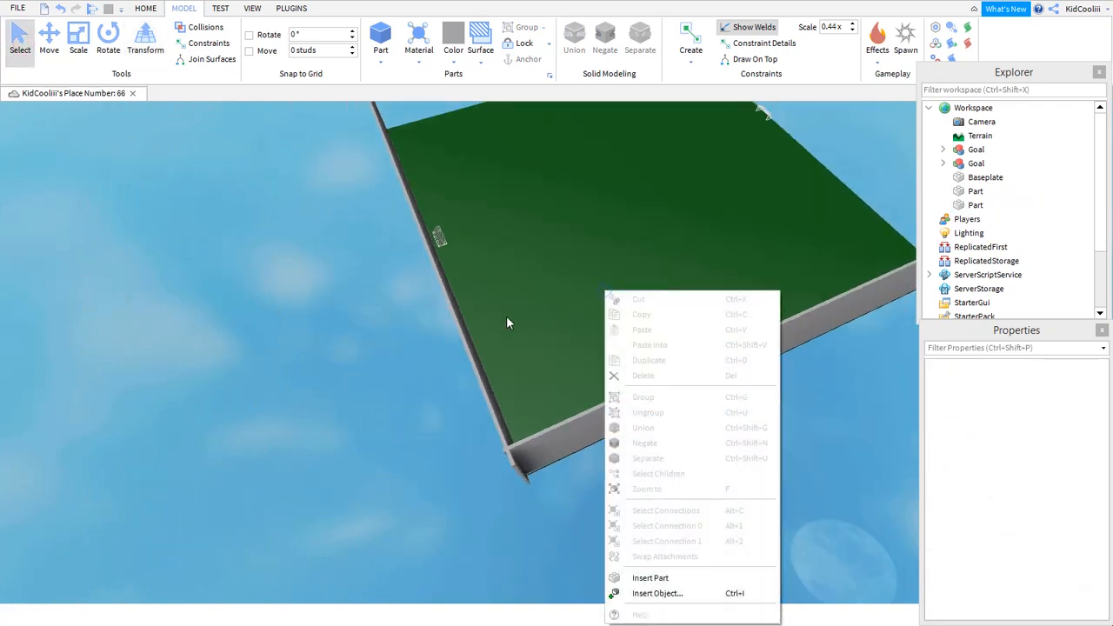
click(498, 322)
right_drag(520, 330, 601, 348)
scroll(644, 331, down, 4)
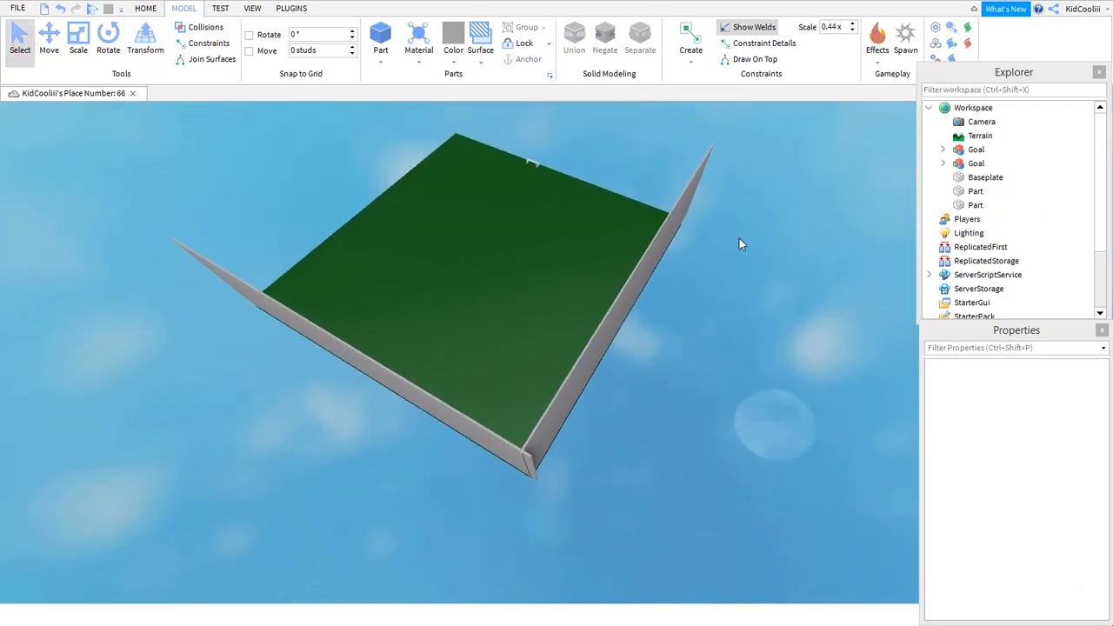
drag(739, 239, 378, 521)
scroll(440, 422, up, 2)
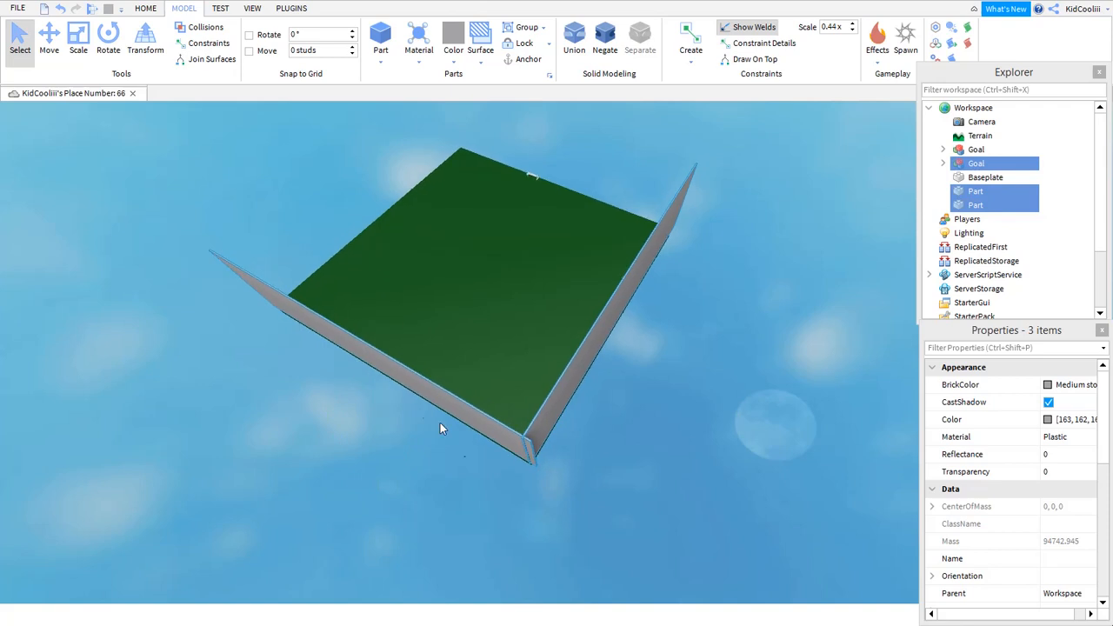
right_drag(440, 423, 414, 408)
key(d)
click(825, 185)
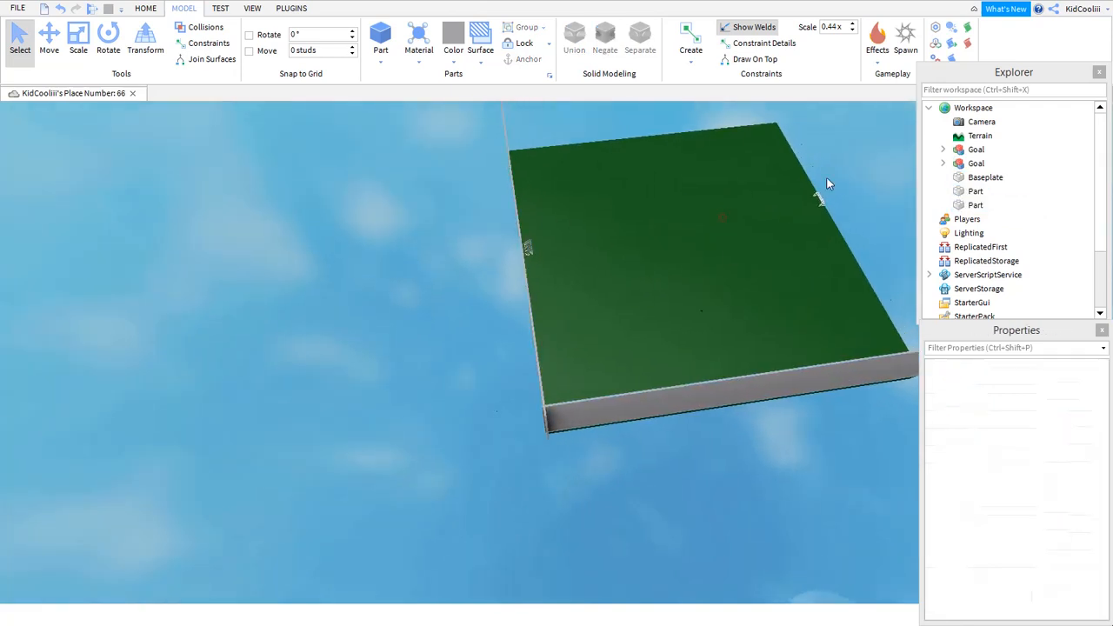
Ungroup the goal beside the first wall down to its individual parts and lock all of them.
click(957, 177)
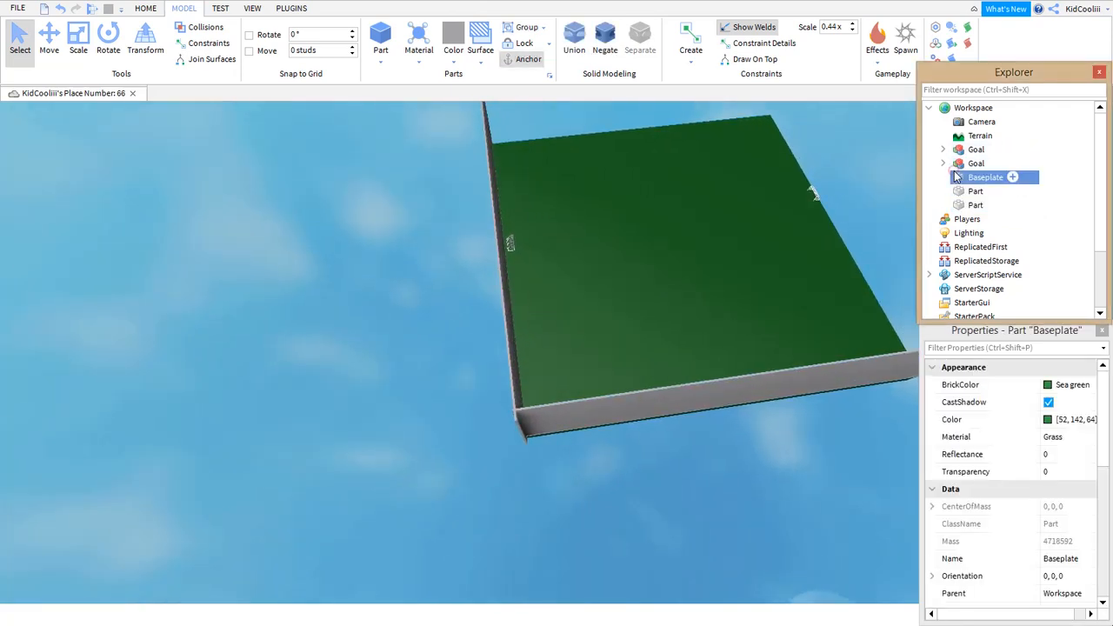
click(965, 164)
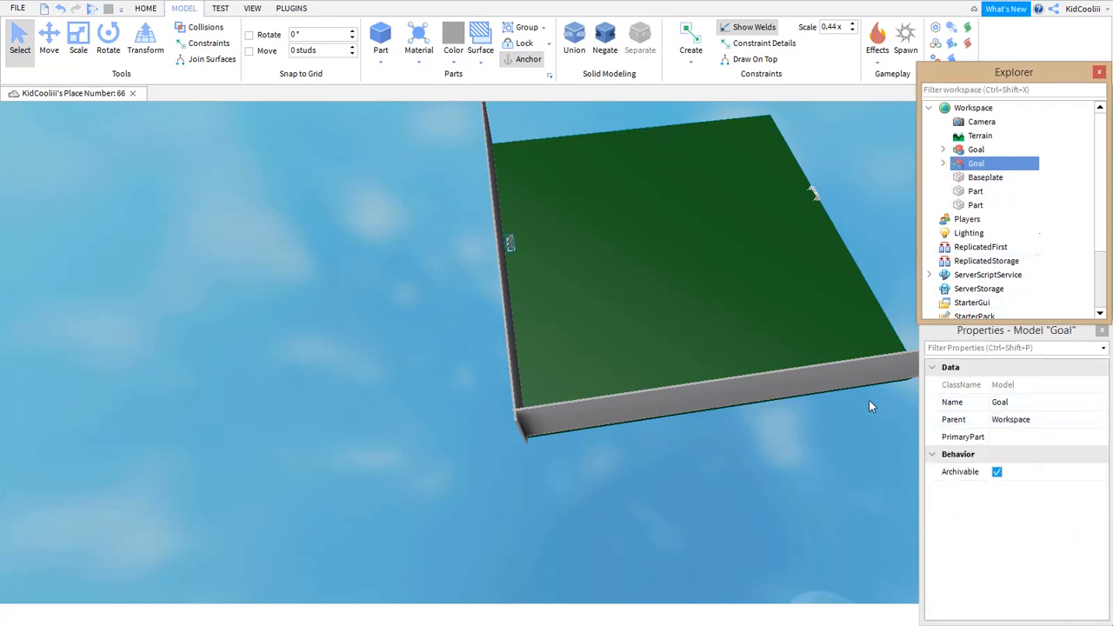
scroll(766, 380, up, 2)
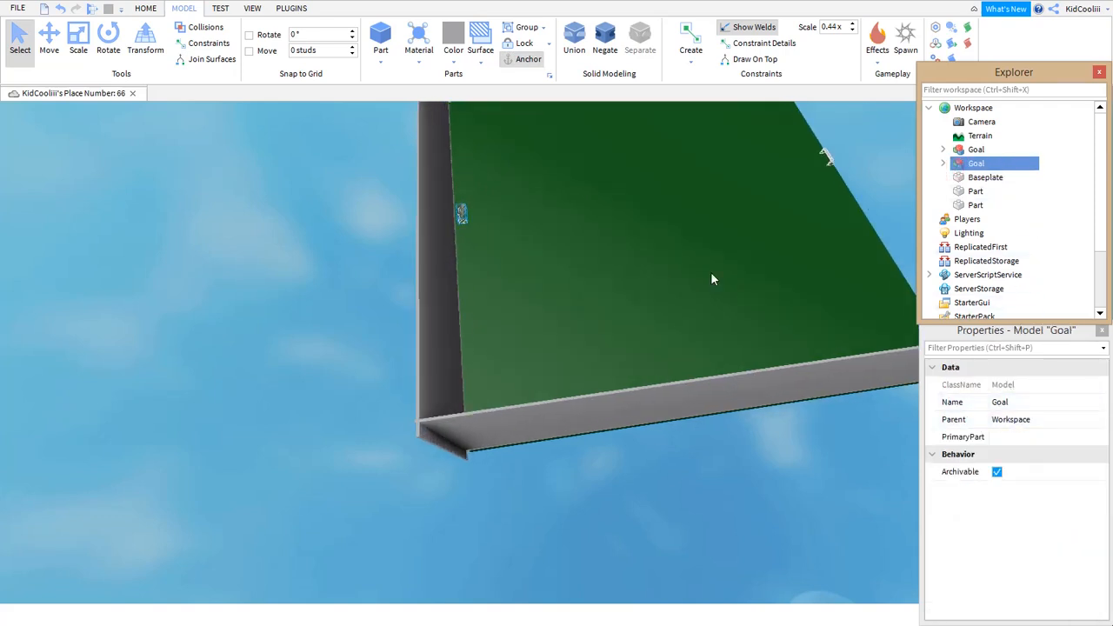
key(ctrl+u)
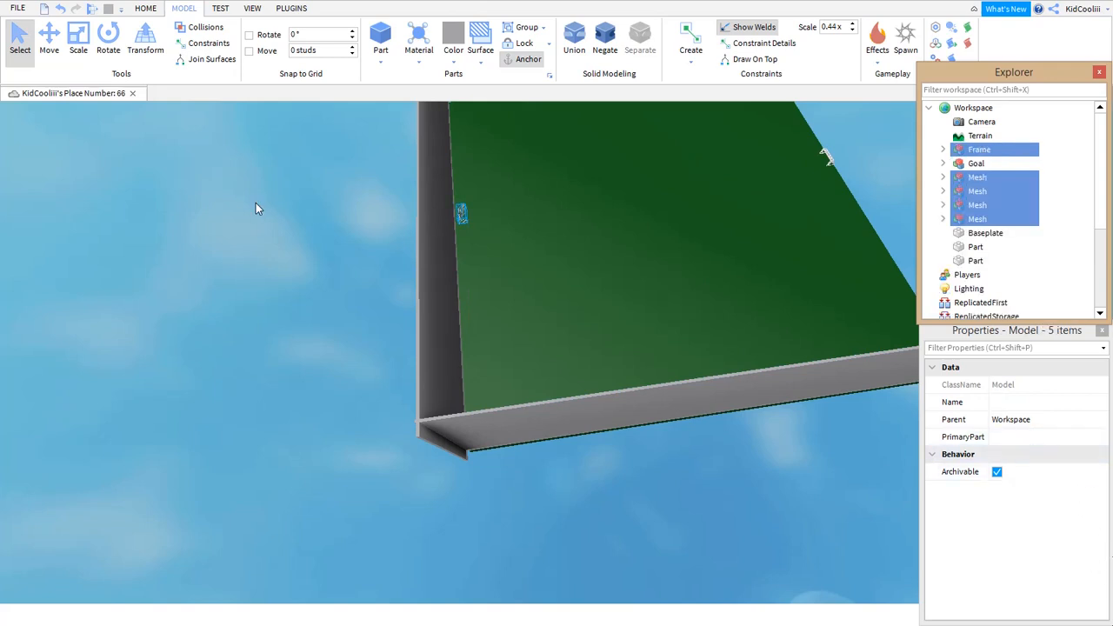
key(ctrl+u)
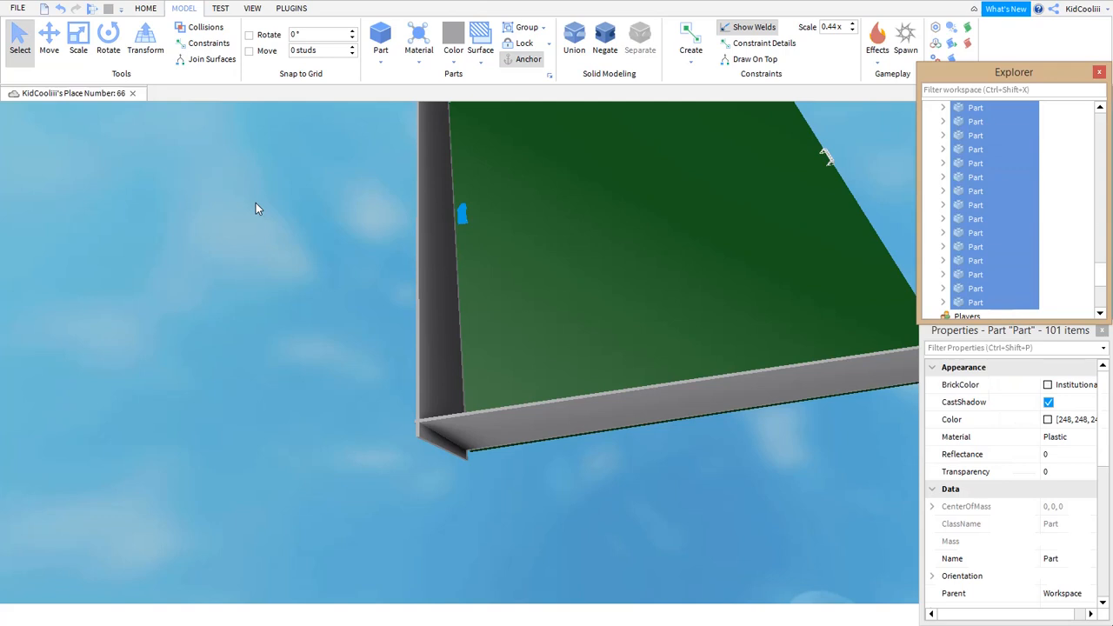
scroll(256, 203, down, 1)
scroll(1025, 487, down, 5)
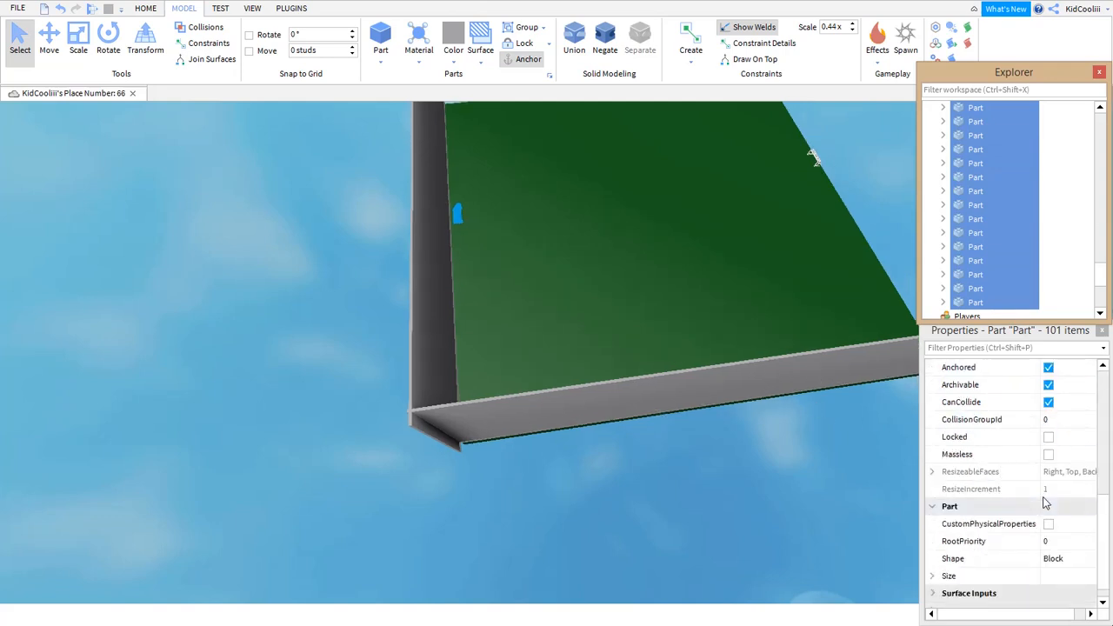
click(1049, 436)
click(764, 496)
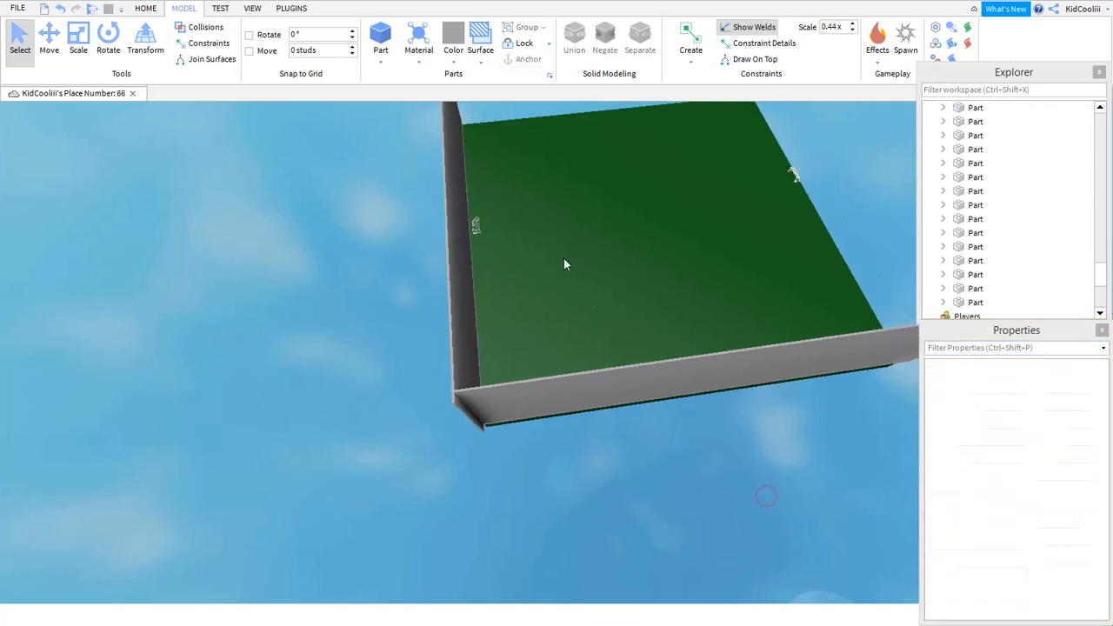
Select both walls, duplicate them and rotate the pair with Transform onto the baseplate's two open edges.
key(s)
right_drag(641, 539, 638, 535)
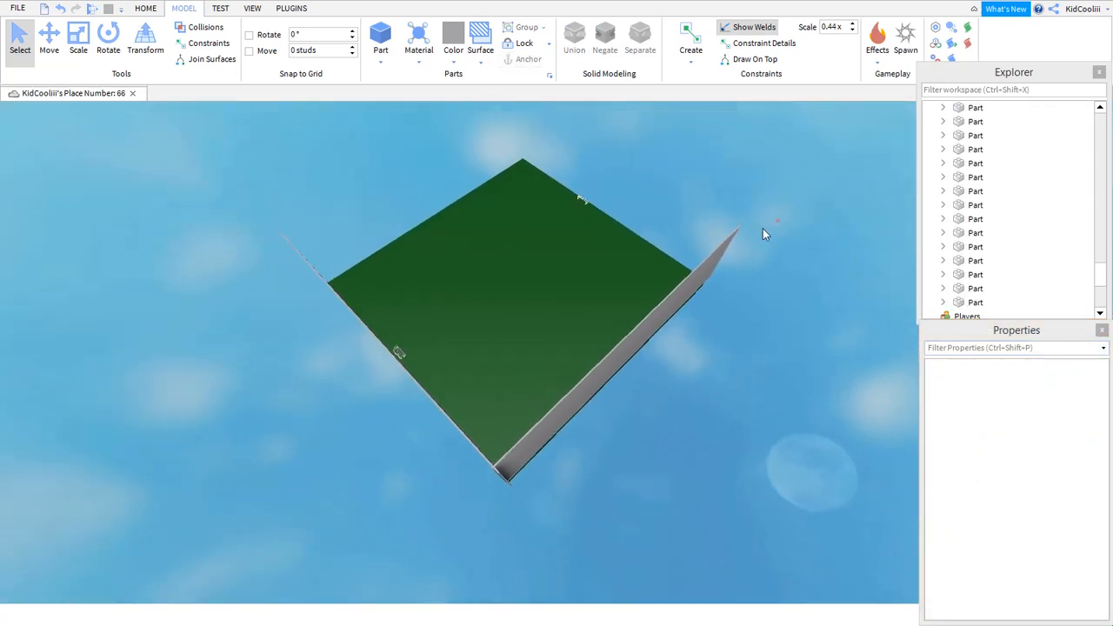
drag(776, 221, 292, 397)
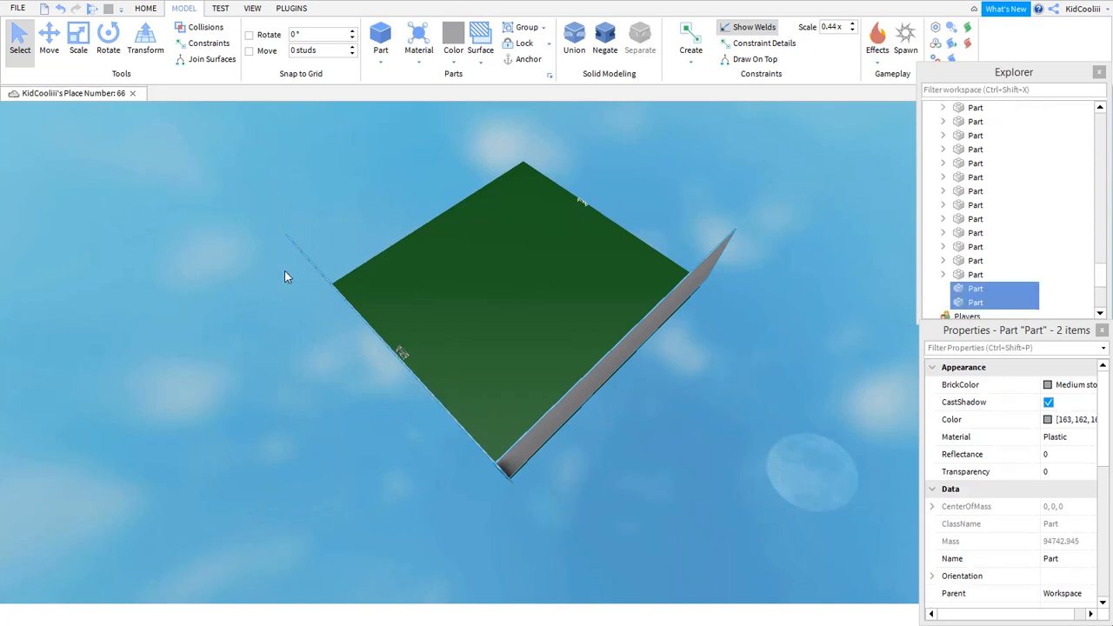
click(120, 40)
click(142, 26)
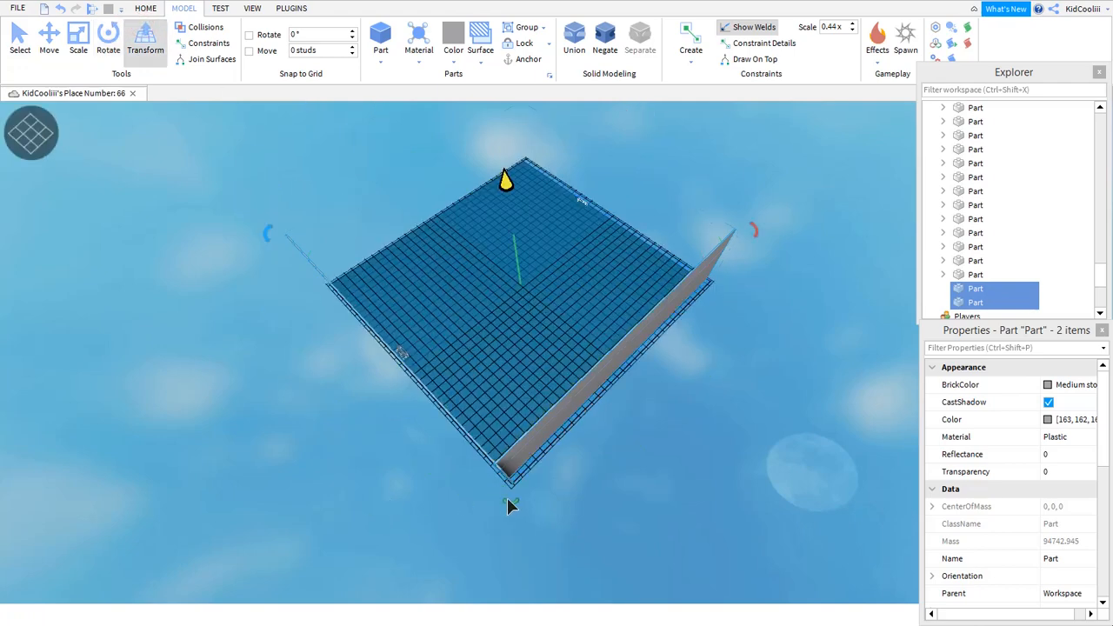
drag(509, 504, 527, 231)
scroll(633, 264, up, 3)
click(758, 281)
Examine the corners and edges where the four walls meet the grass field, from inside and outside.
scroll(752, 278, up, 8)
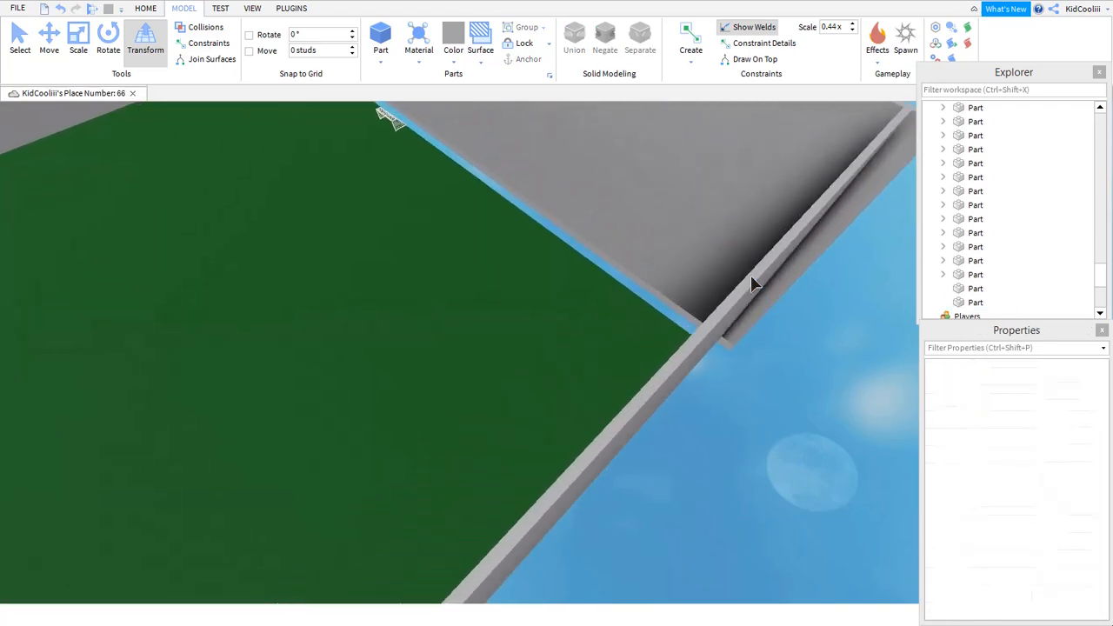
scroll(750, 275, up, 3)
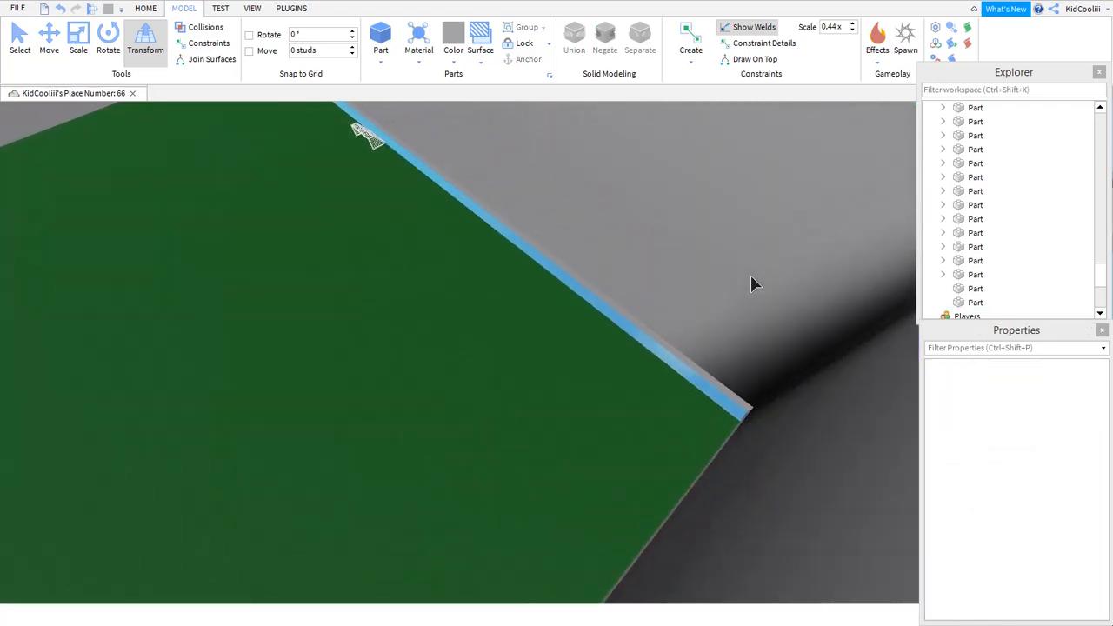
right_drag(751, 275, 750, 275)
scroll(751, 275, down, 5)
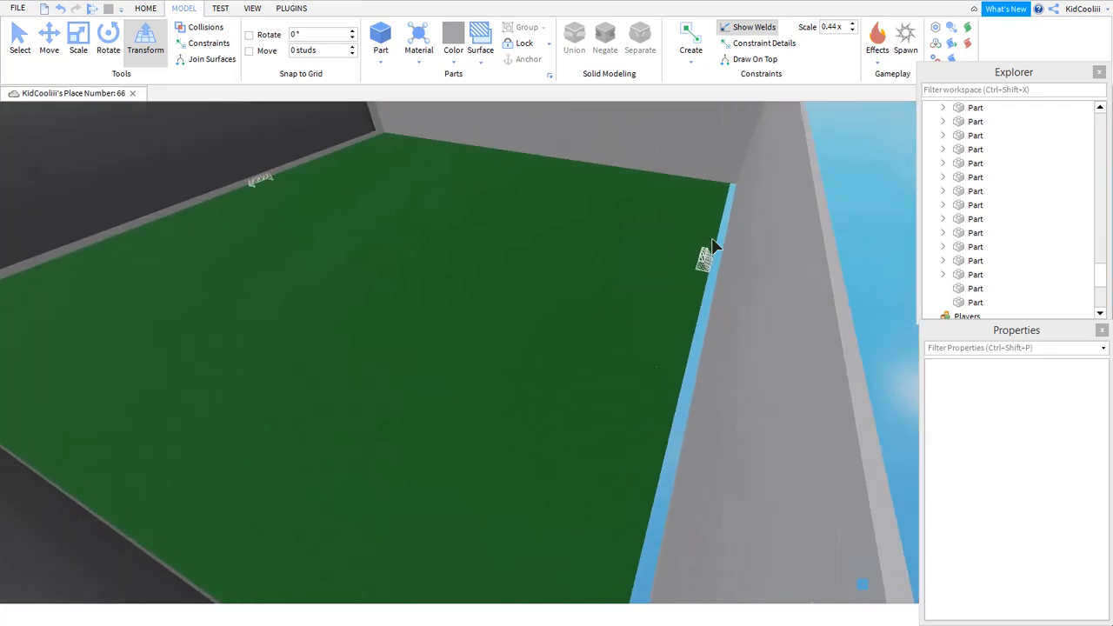
key(s)
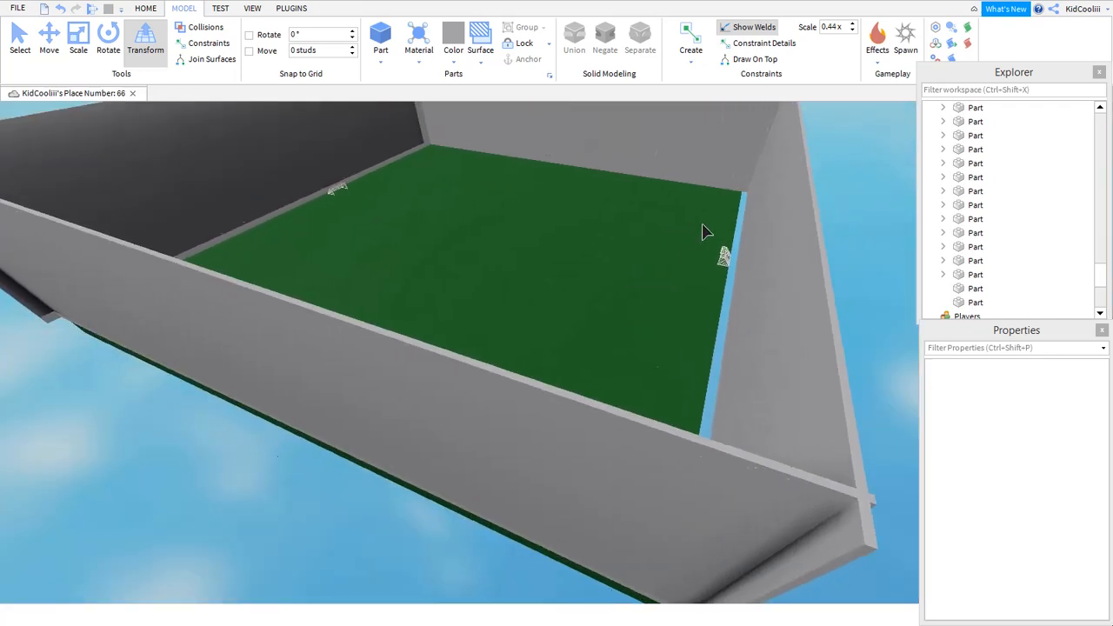
key(a)
key(d)
scroll(993, 247, up, 3)
scroll(993, 247, up, 12)
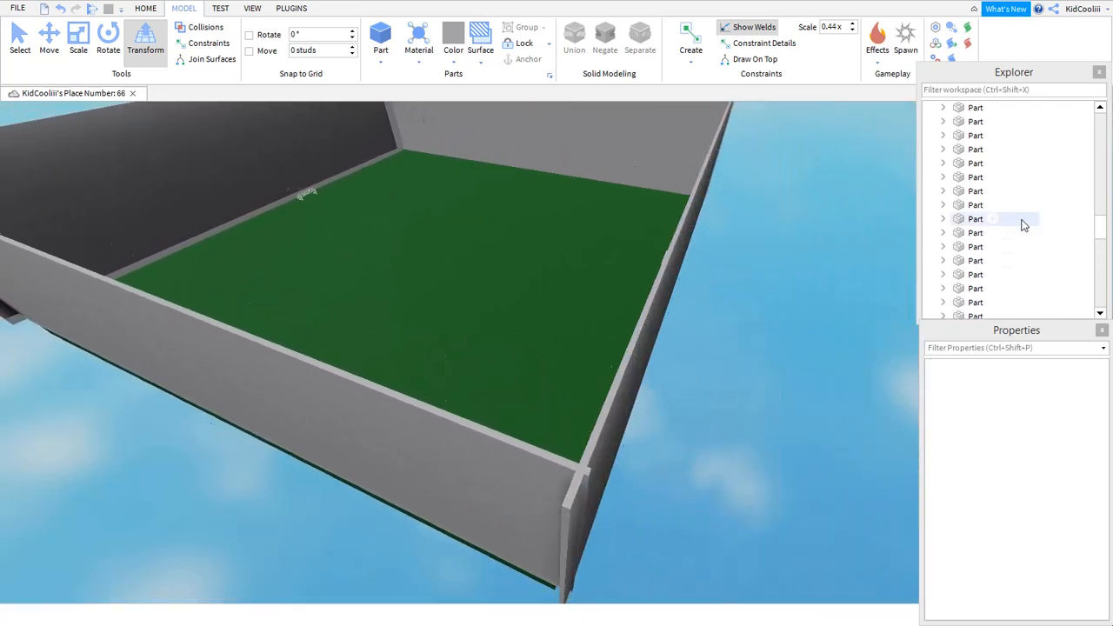
key(a)
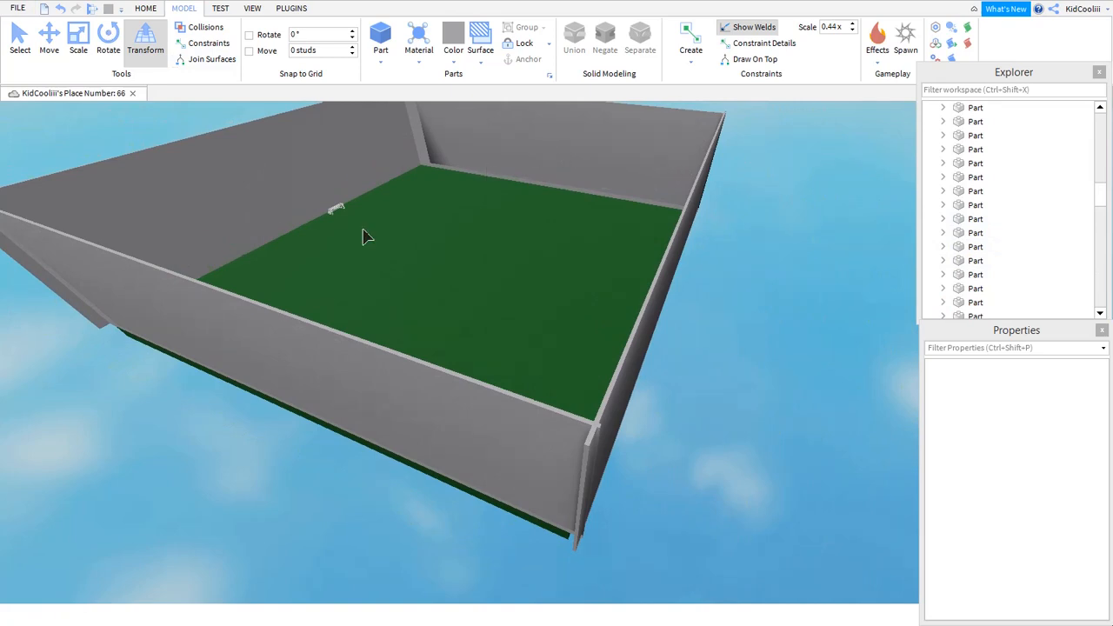
scroll(788, 141, down, 3)
key(s)
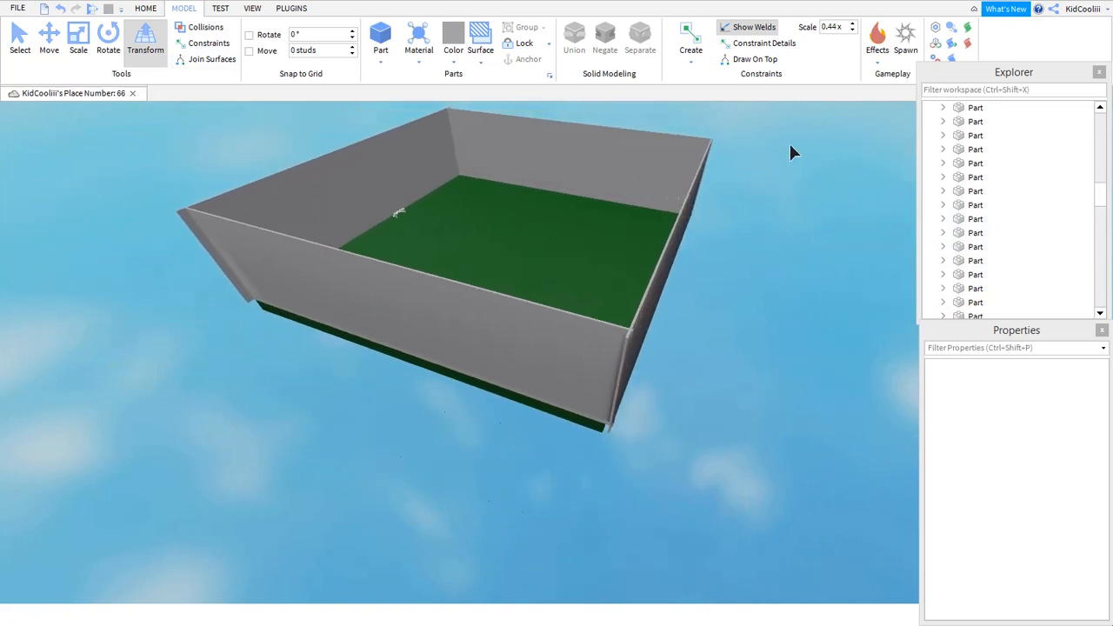
click(16, 52)
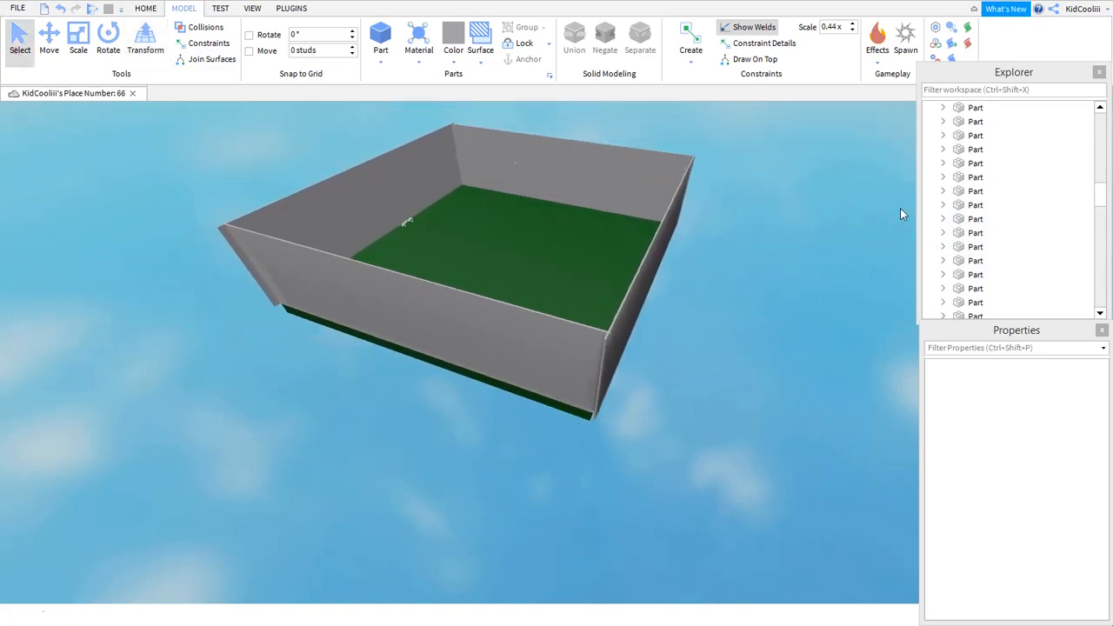
drag(646, 172, 200, 412)
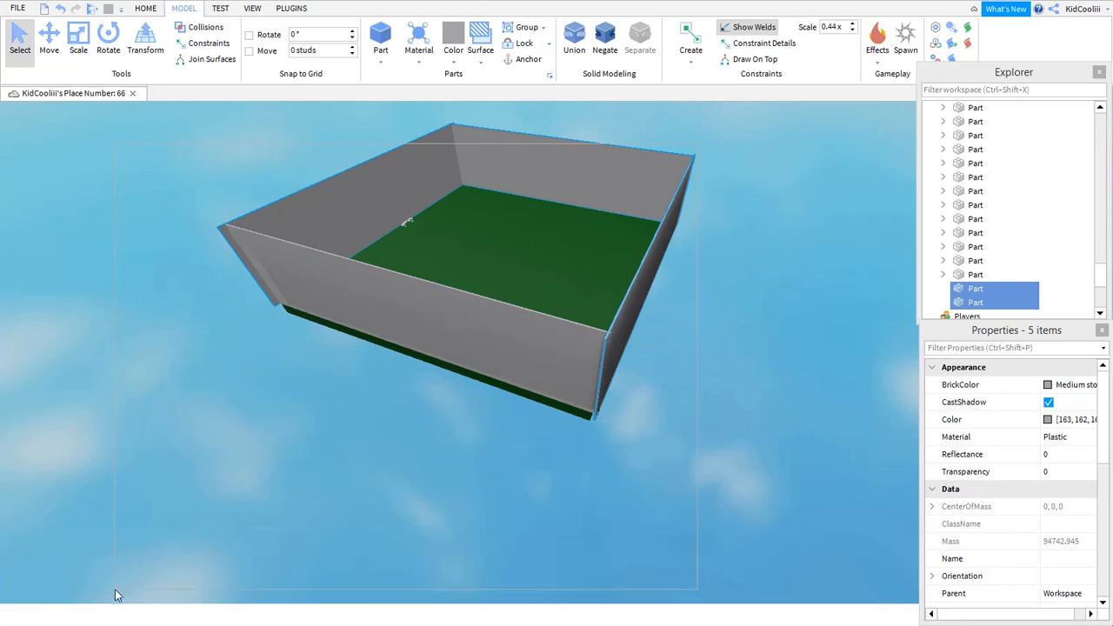
drag(113, 592, 113, 592)
key(w)
key(a)
key(e)
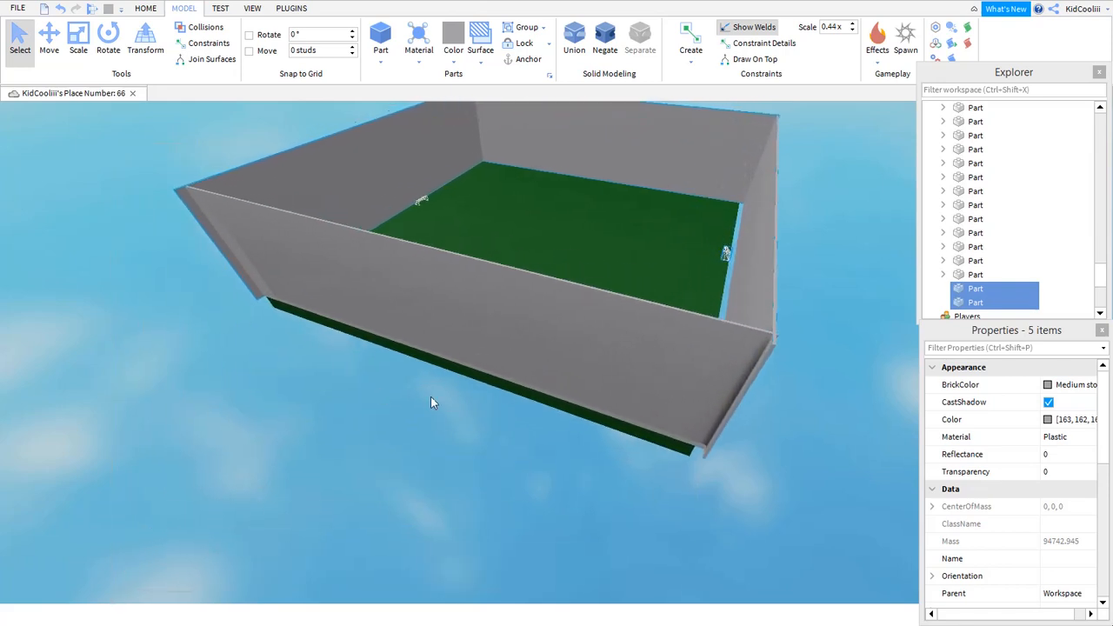
click(709, 291)
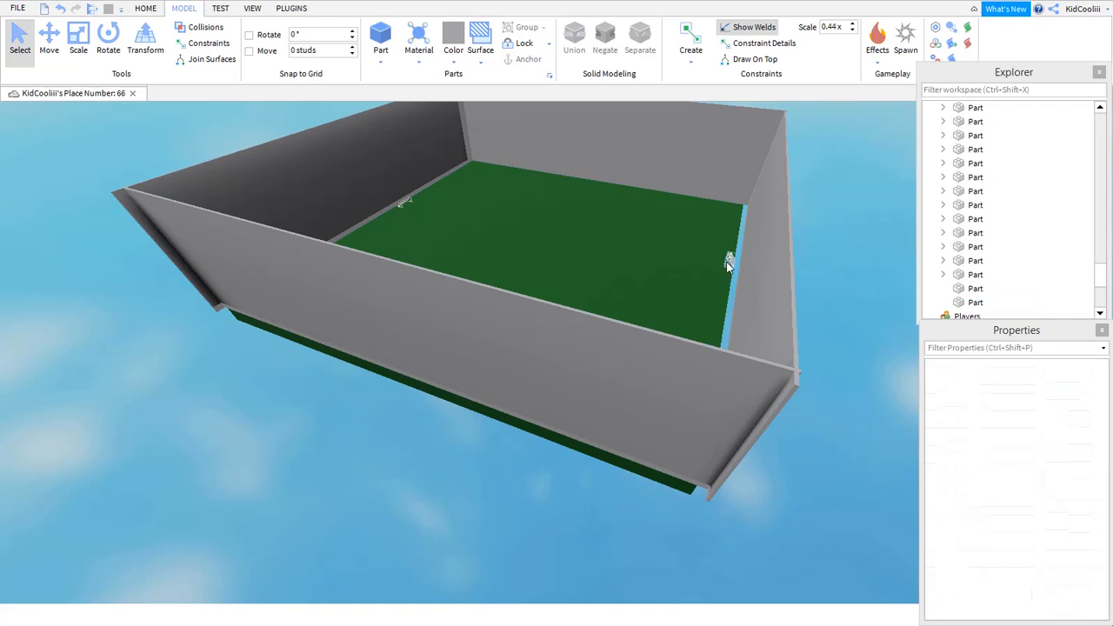
Reposition the still-grouped goal on the grass, slightly in from the gap along its wall.
drag(727, 262, 561, 577)
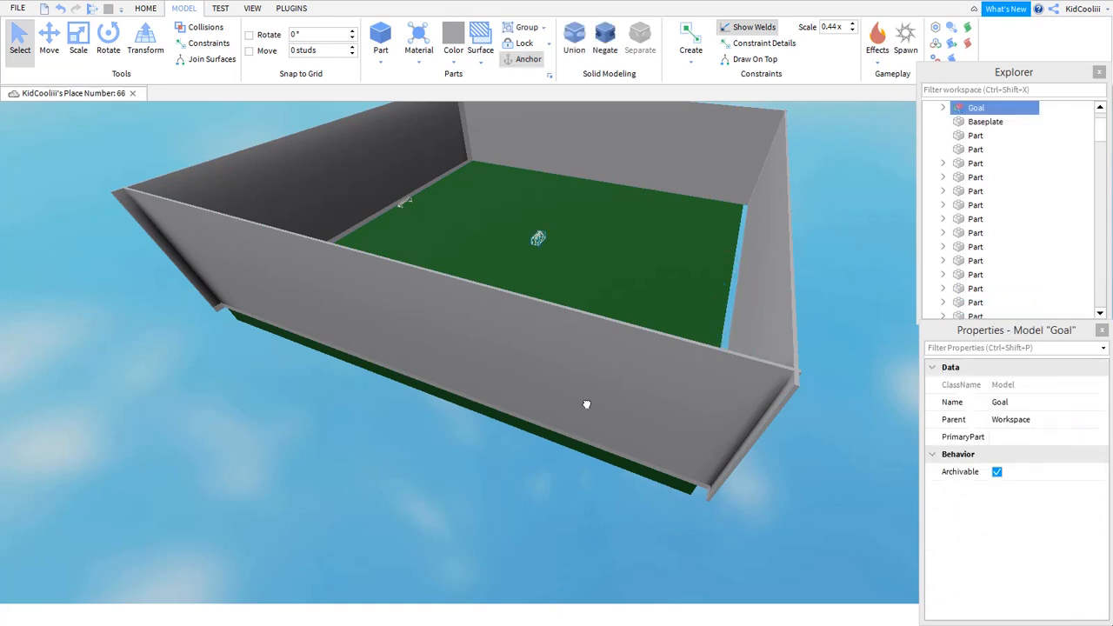
drag(586, 404, 664, 305)
Ungroup the repositioned goal down to its individual parts and lock them all.
key(ctrl+a)
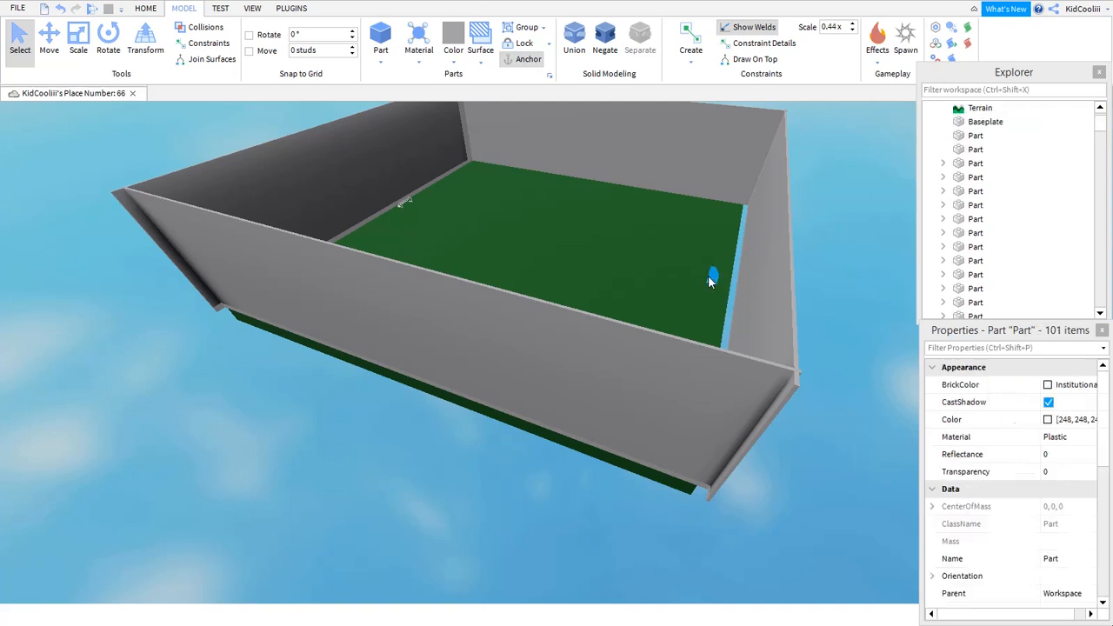
scroll(1029, 543, down, 4)
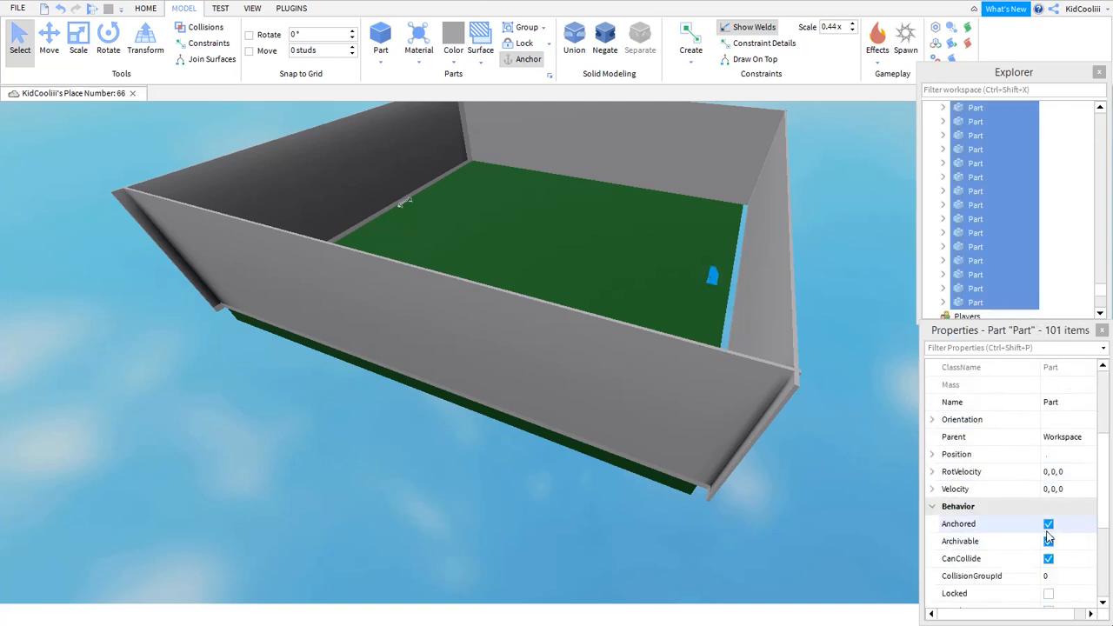
click(1050, 542)
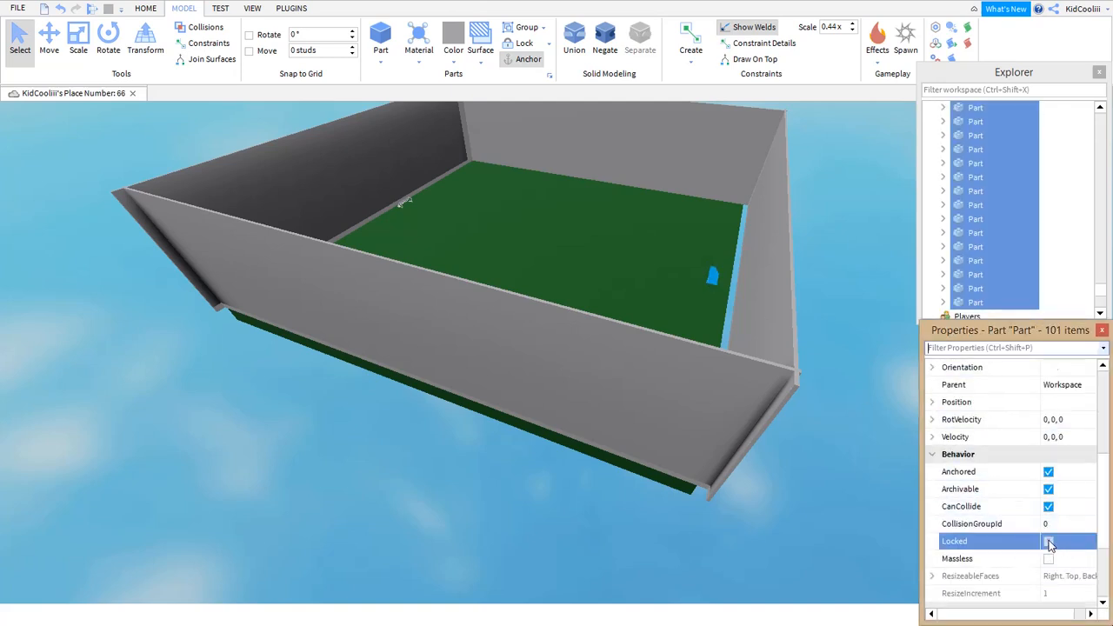
Select all four walls around the grass field and turn off their CastShadow property.
click(634, 481)
scroll(634, 481, down, 4)
key(s)
key(d)
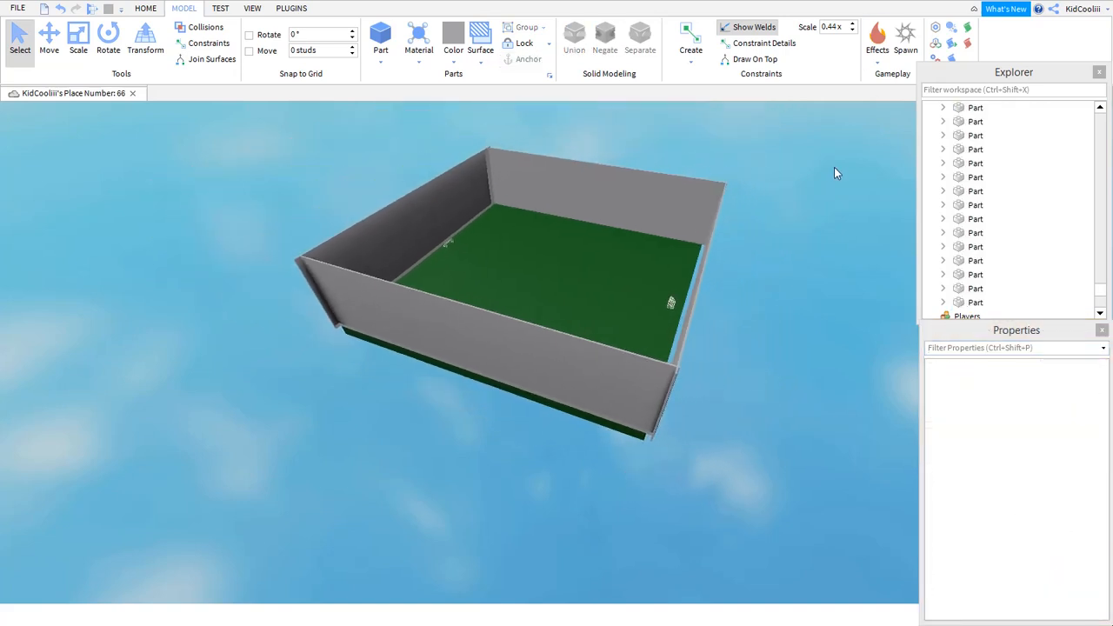
drag(835, 163, 1, 572)
key(s)
key(d)
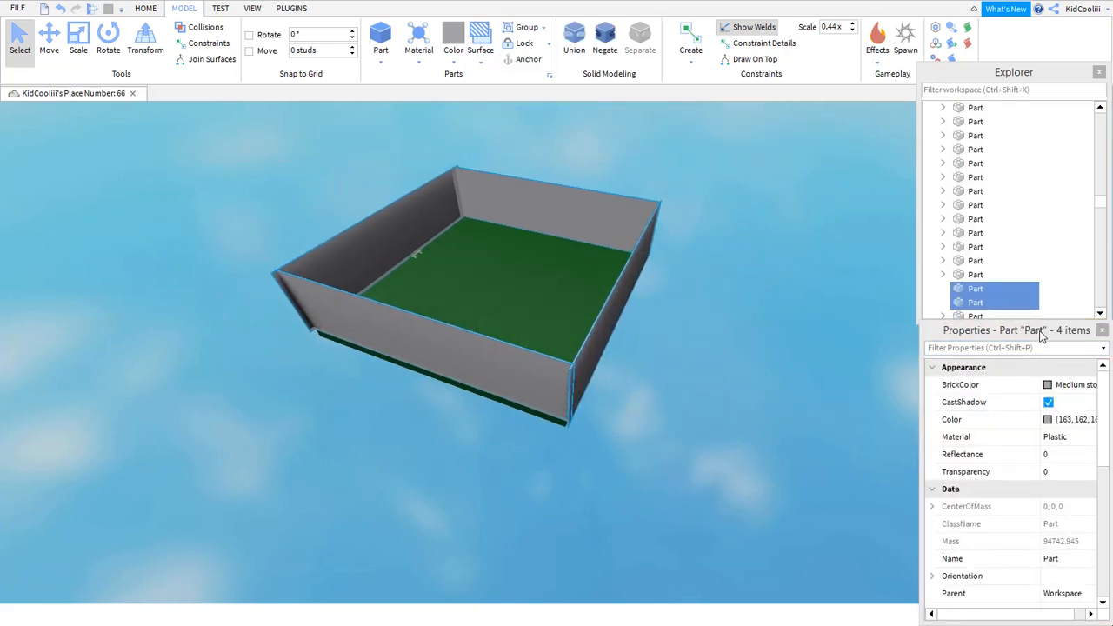
scroll(1026, 417, down, 6)
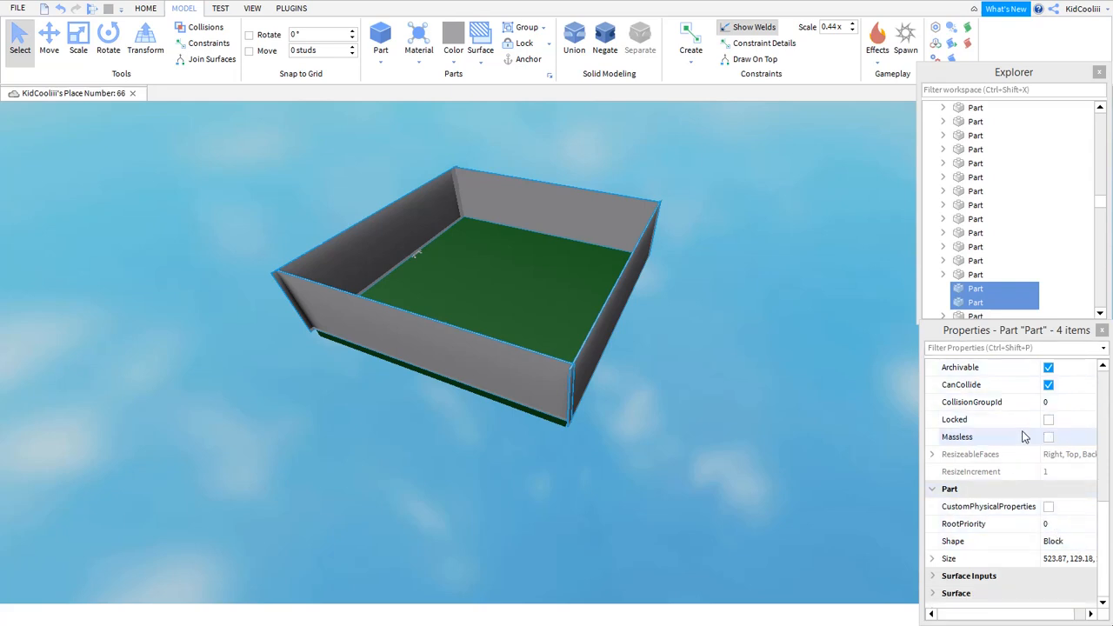
scroll(1048, 386, up, 3)
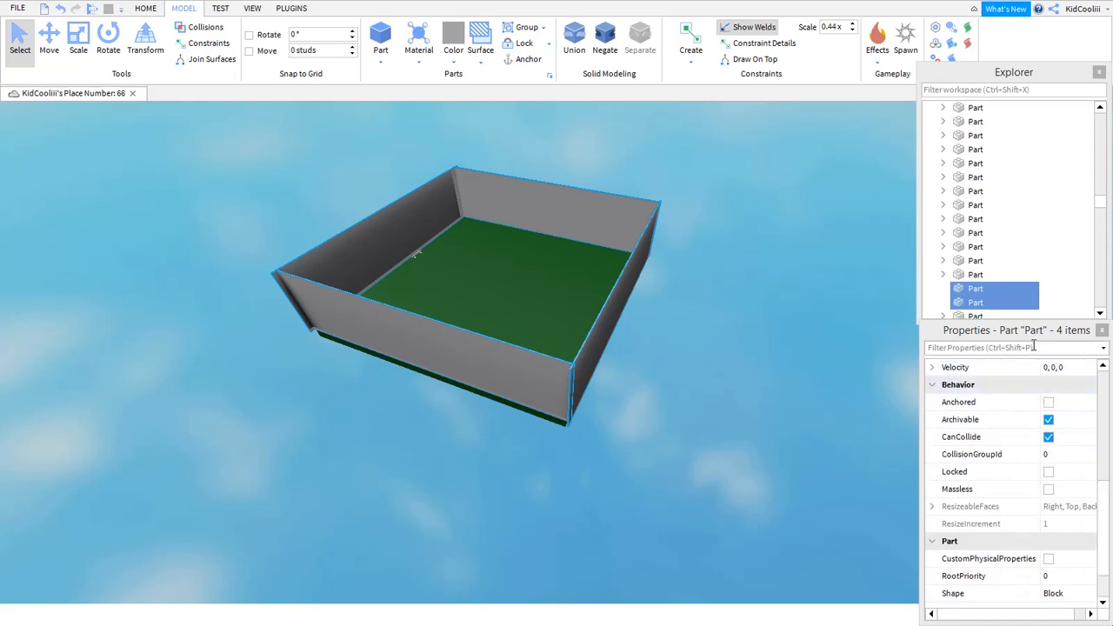
scroll(992, 461, up, 12)
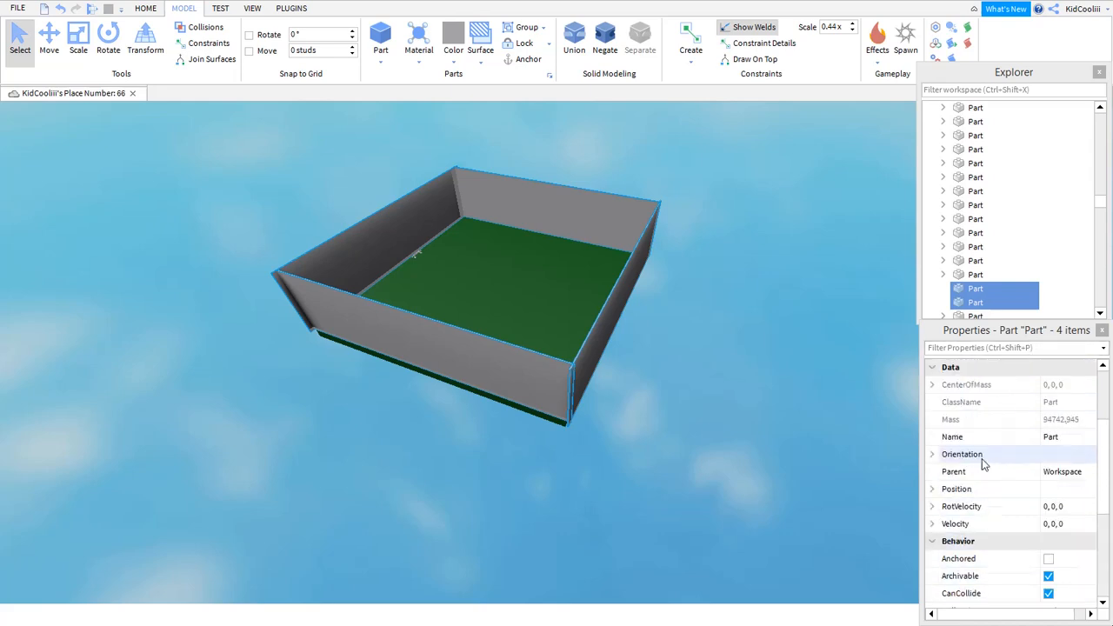
click(996, 344)
text(cs)
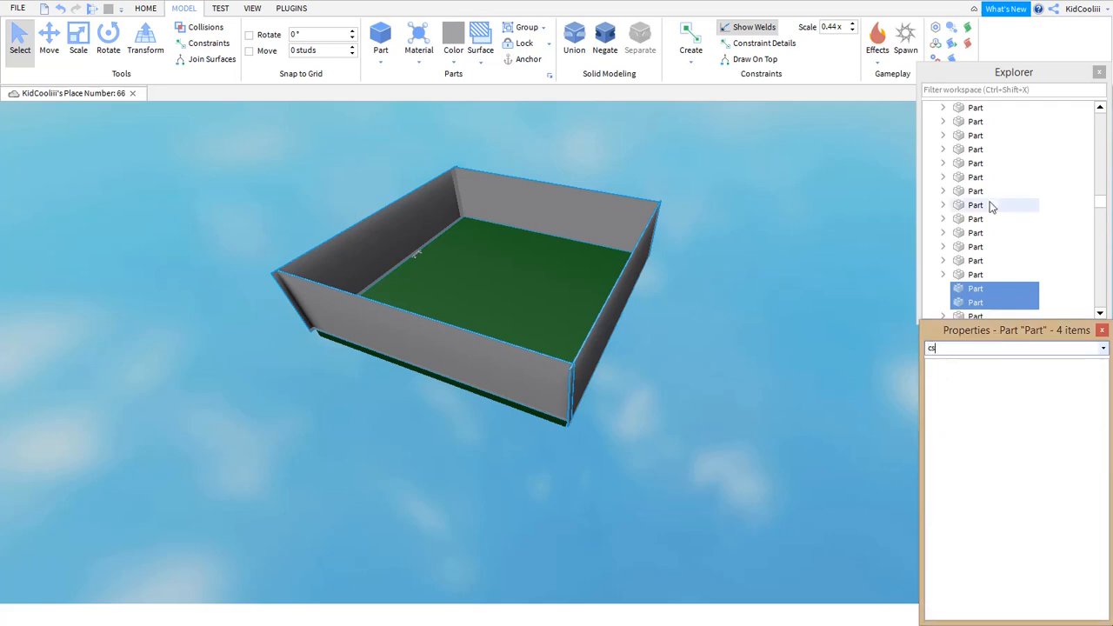
key(BackSpace)
text(ast)
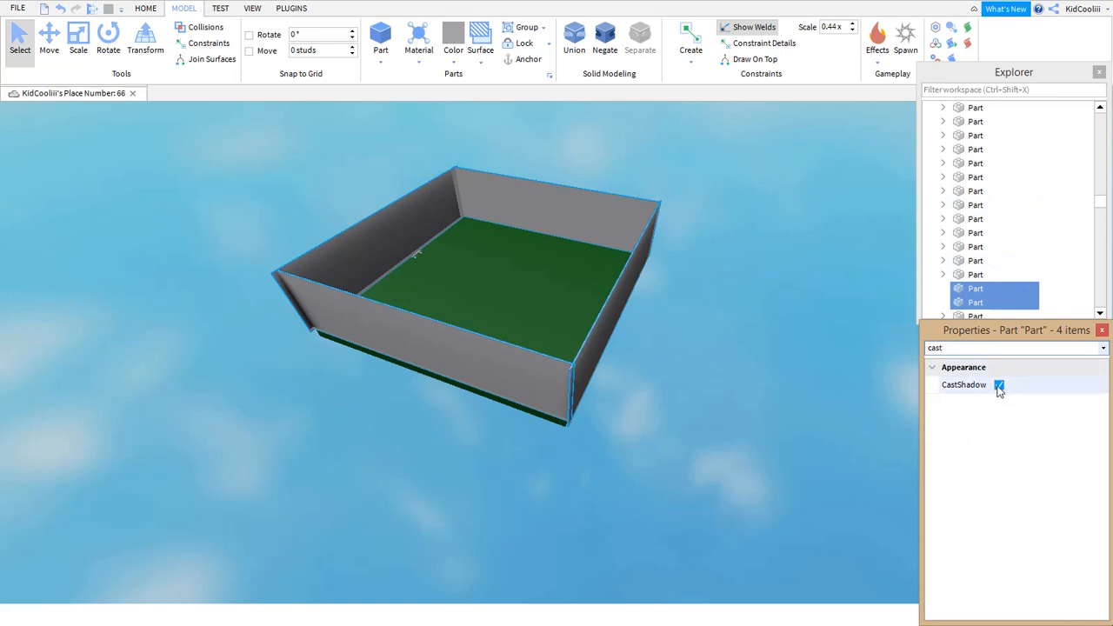
click(1000, 385)
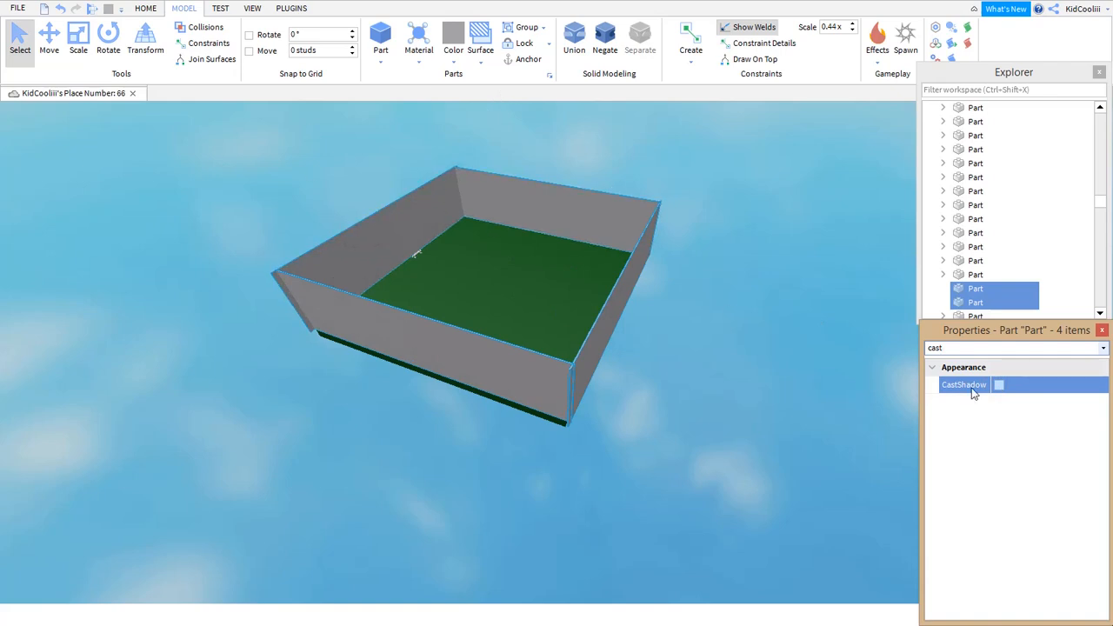
click(1000, 386)
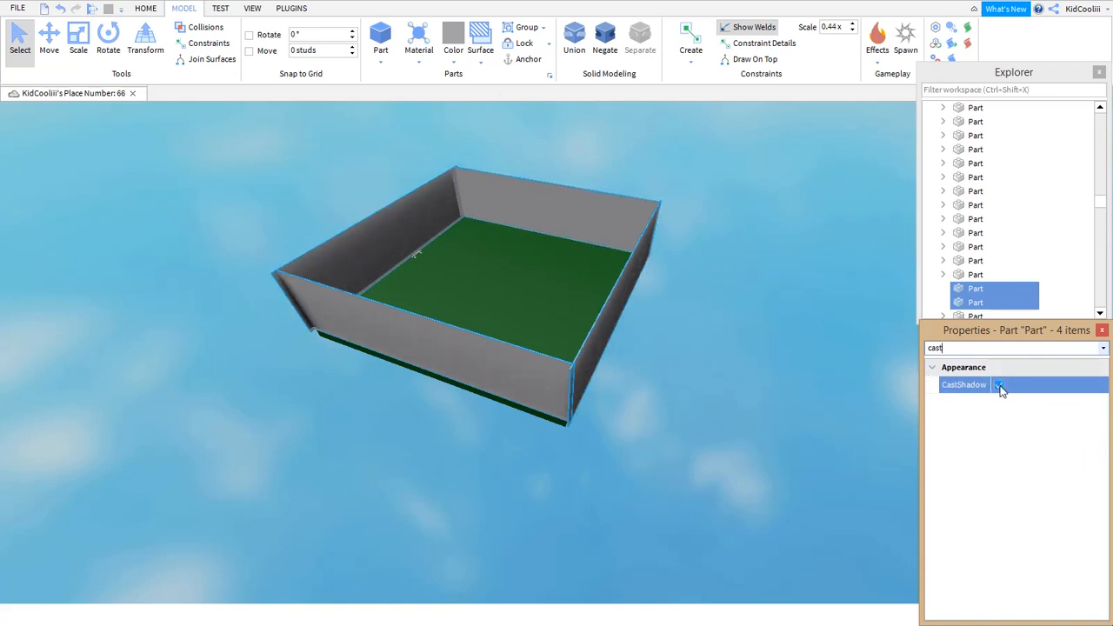
scroll(742, 378, up, 10)
click(686, 374)
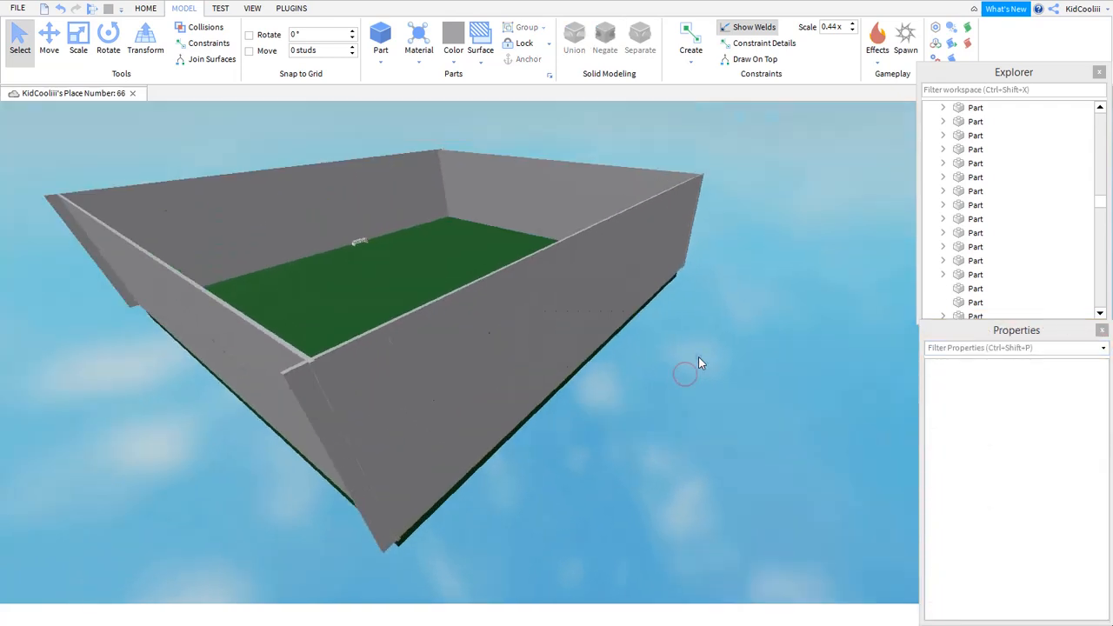
Make the four walls fully invisible by setting their Transparency to 1.
scroll(699, 356, up, 5)
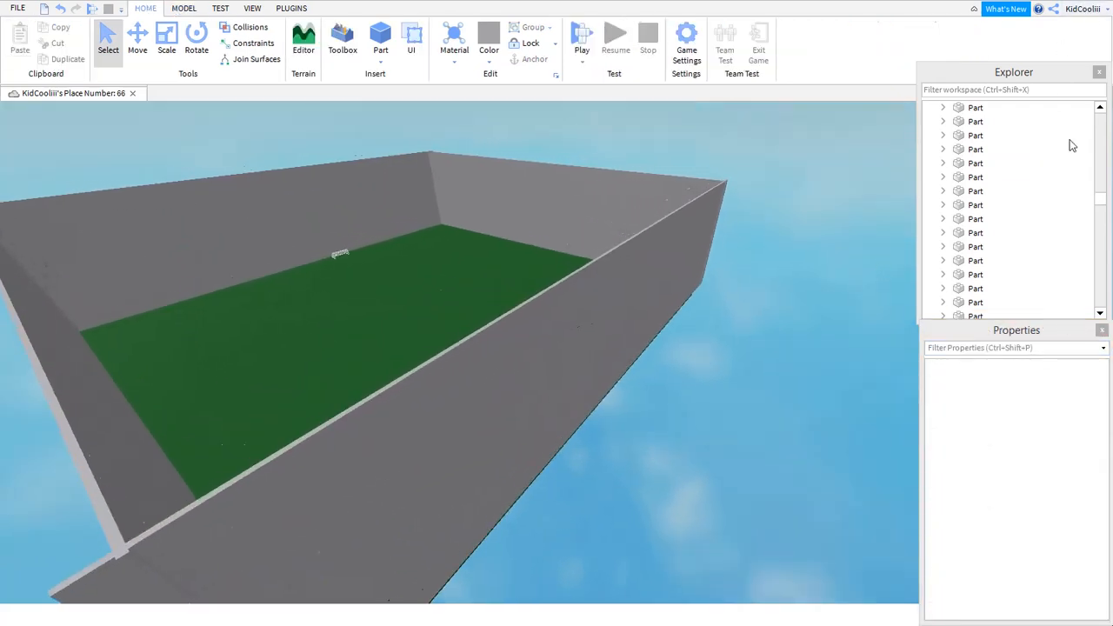
scroll(785, 274, down, 5)
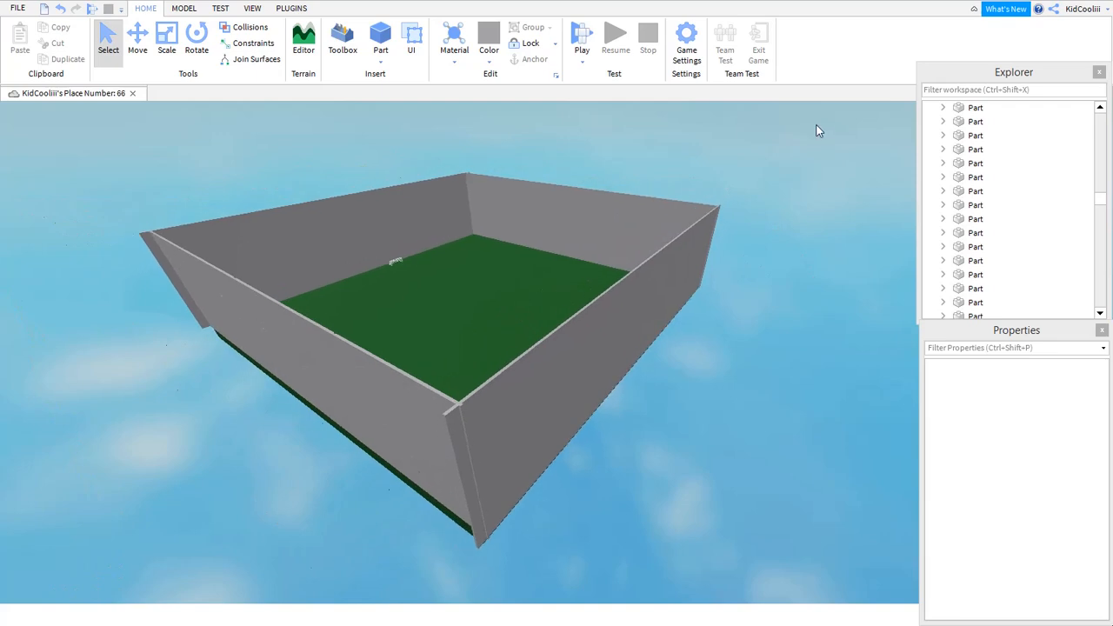
drag(815, 130, 96, 592)
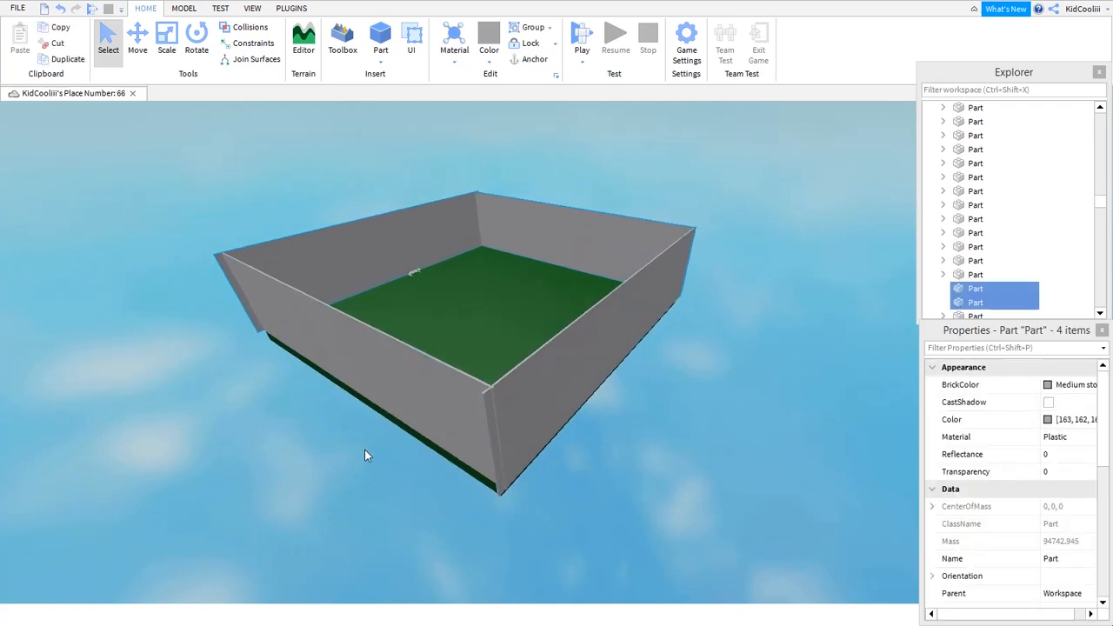
scroll(364, 449, up, 4)
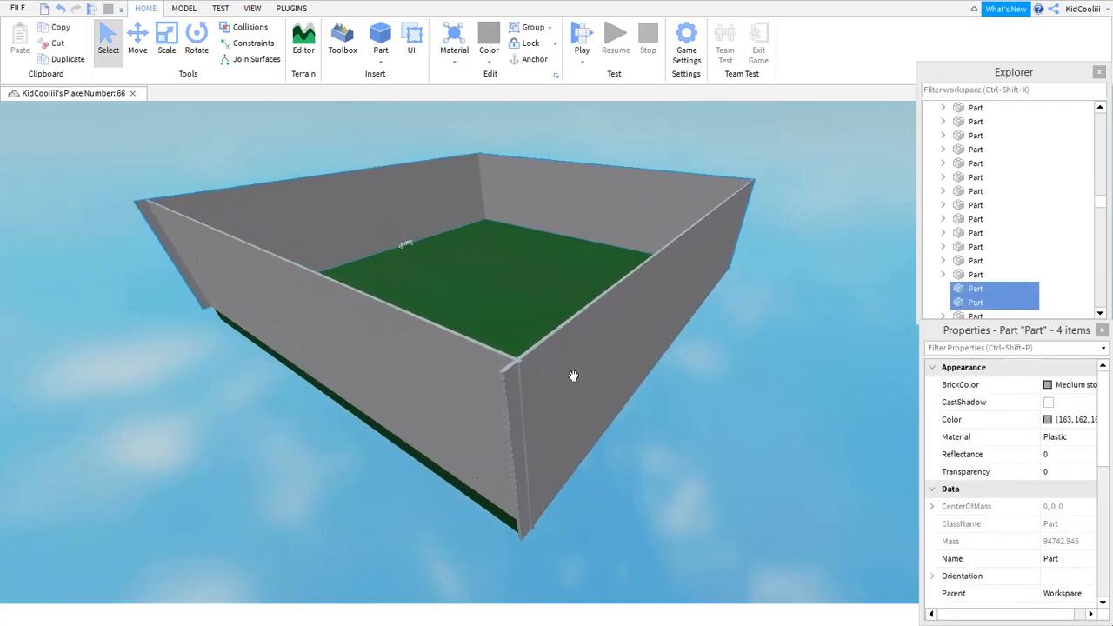
scroll(572, 375, up, 4)
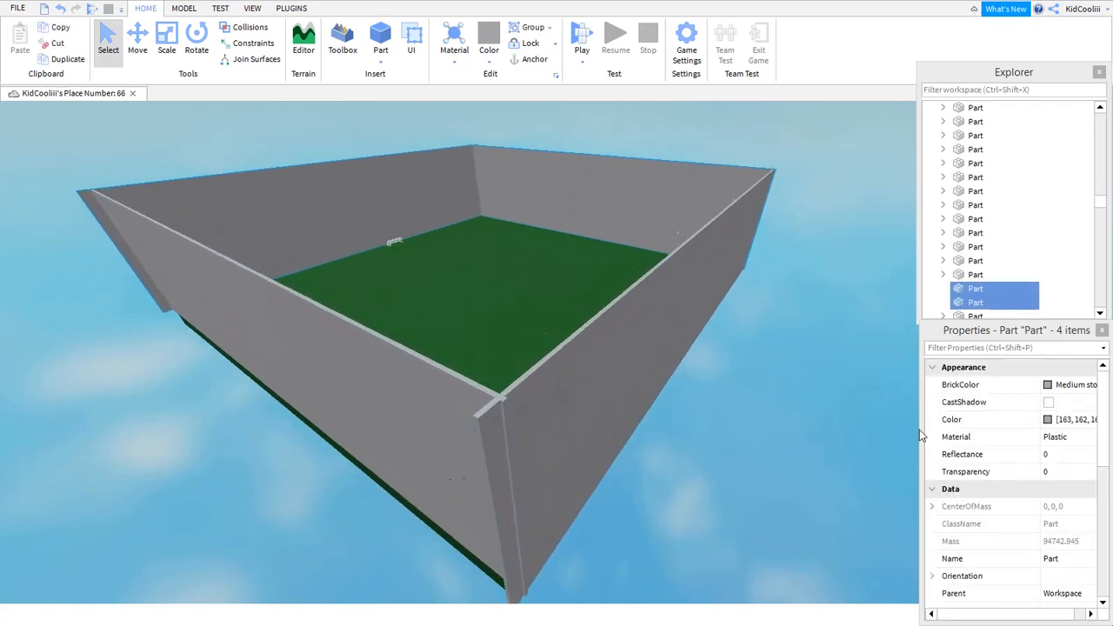
scroll(574, 396, up, 5)
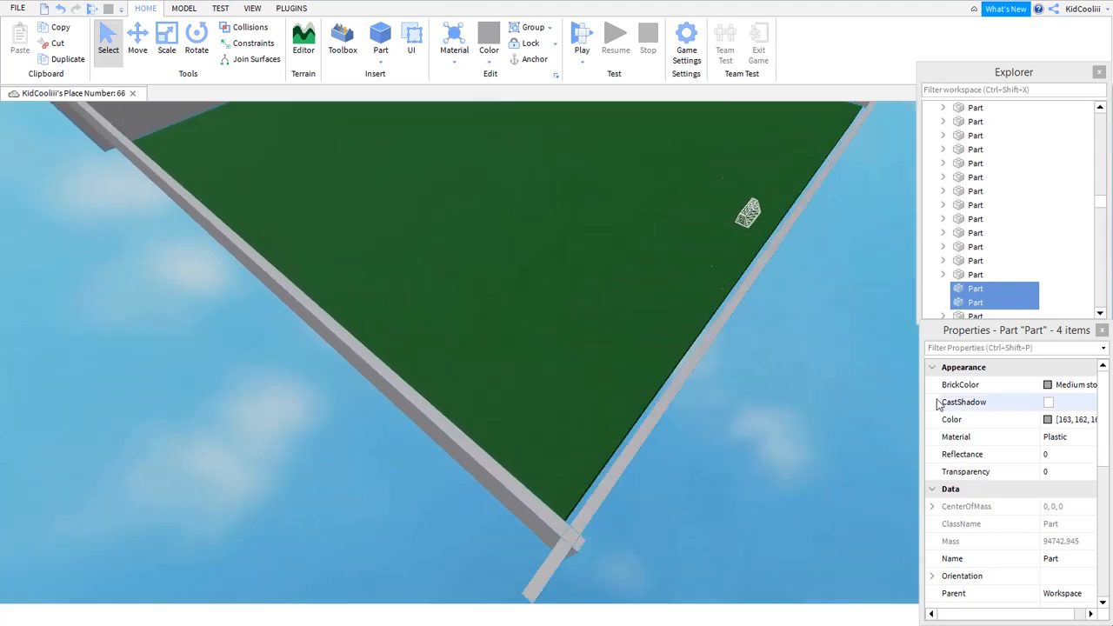
click(970, 348)
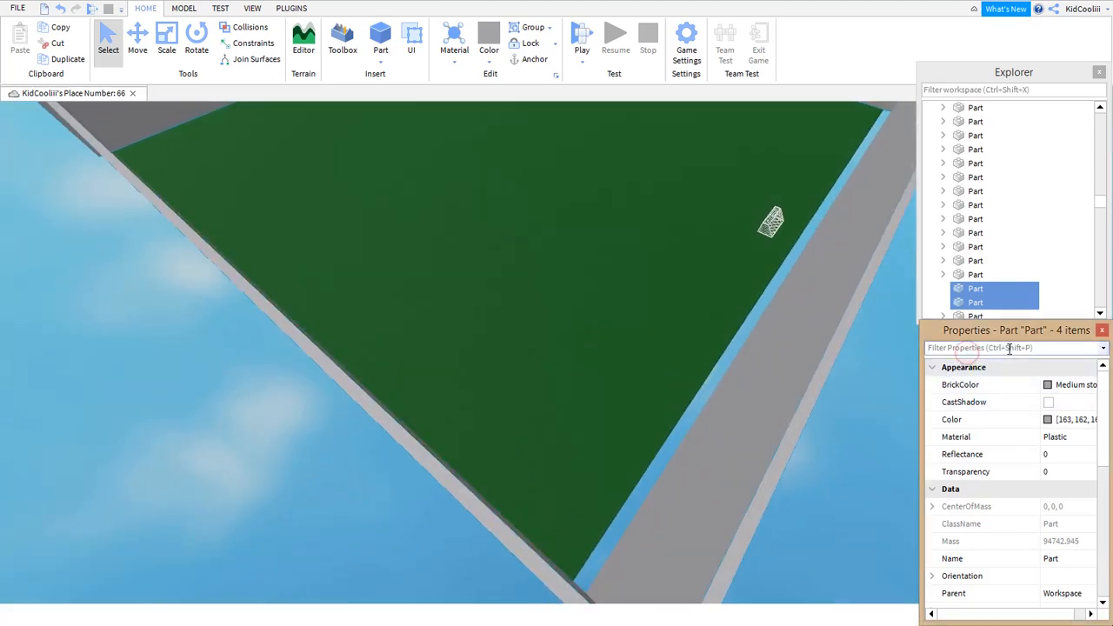
click(1060, 477)
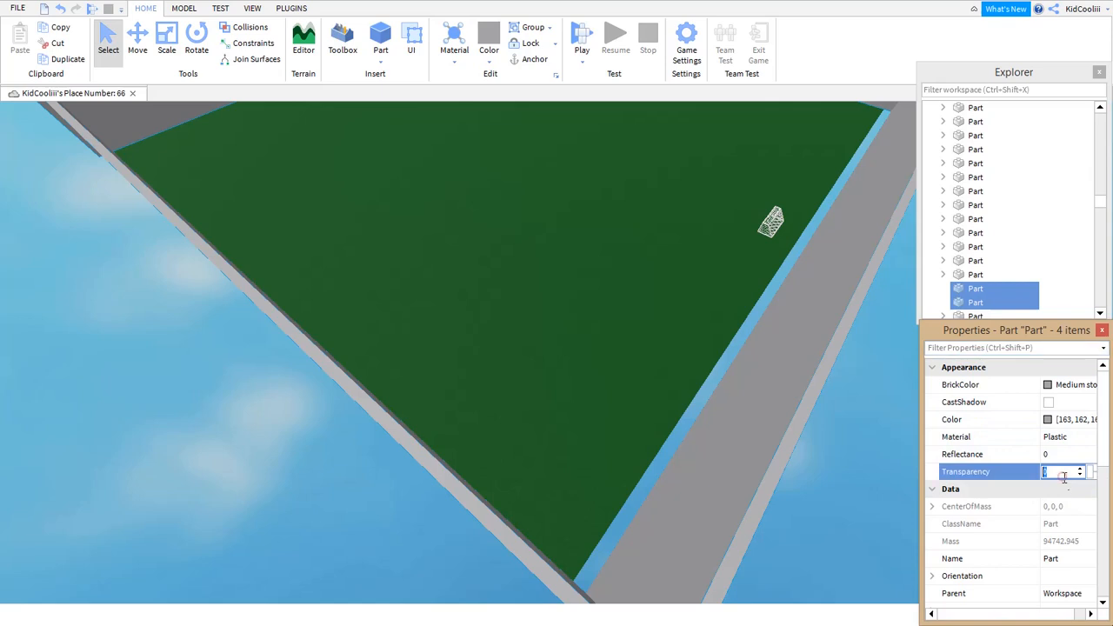
click(1013, 348)
text(t)
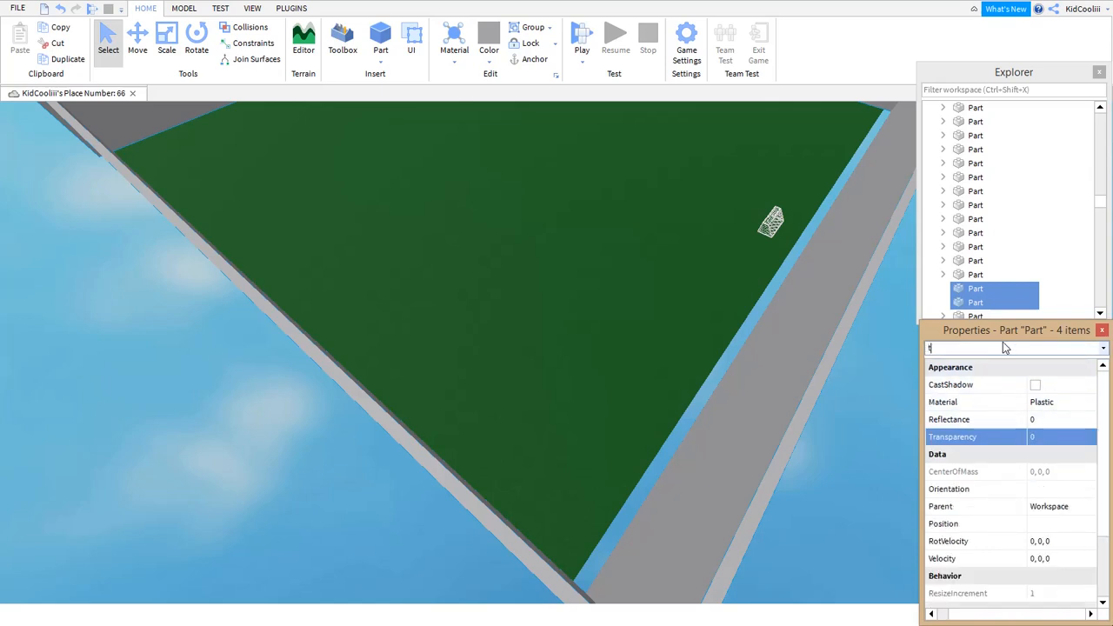
text(r)
click(1030, 384)
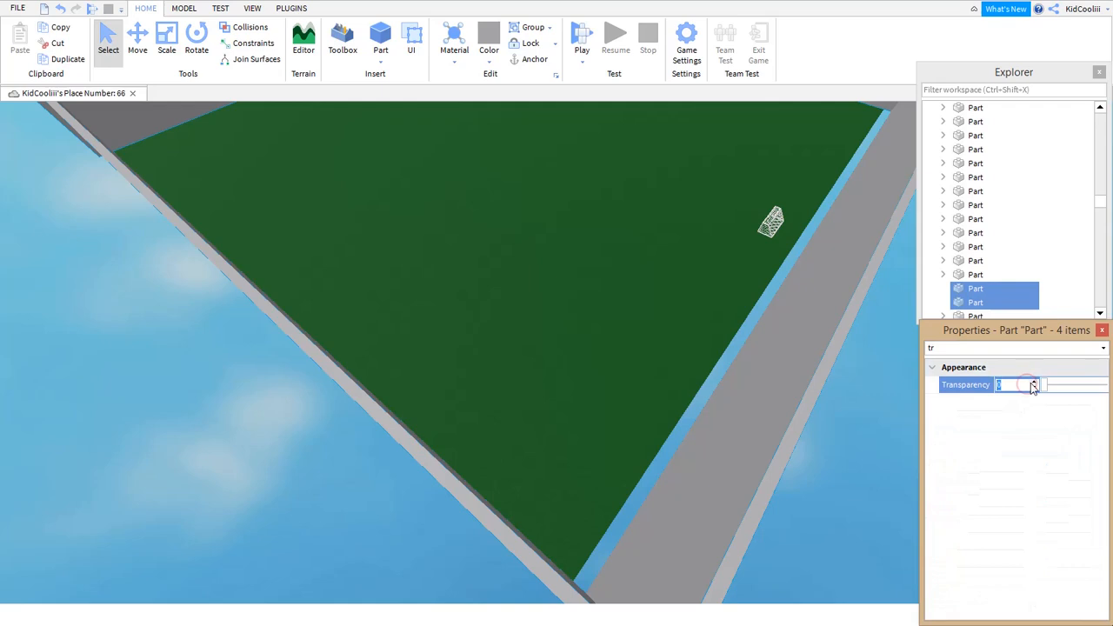
drag(1046, 384, 1111, 452)
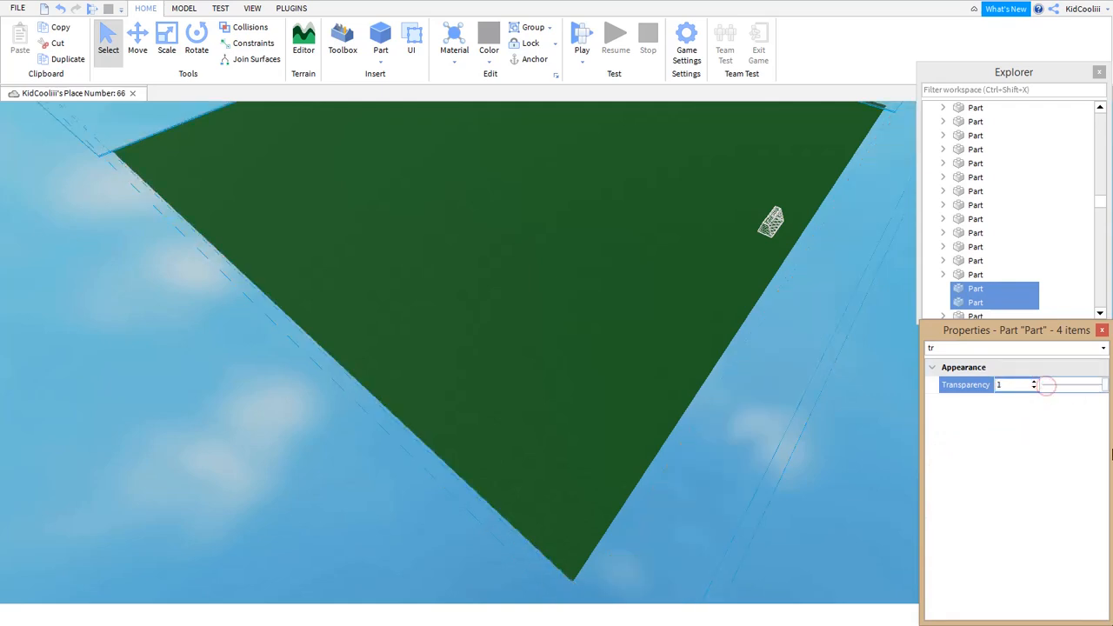
click(865, 513)
Scale the Baseplate outward on the side behind the inset goal, extending the grass beyond the invisible wall.
scroll(862, 512, up, 3)
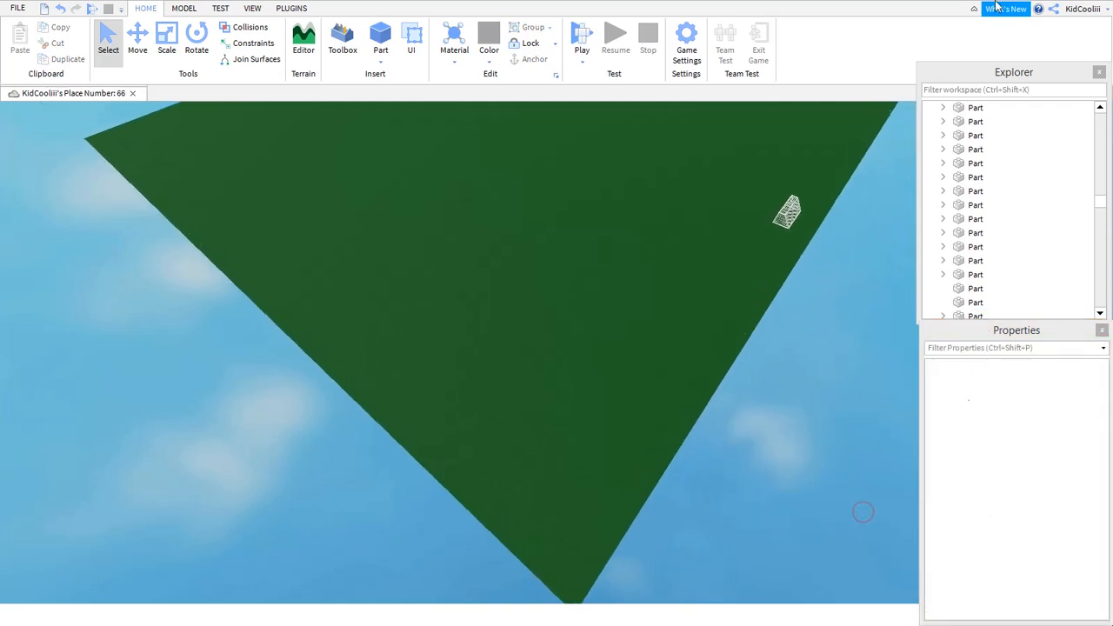
scroll(968, 165, up, 12)
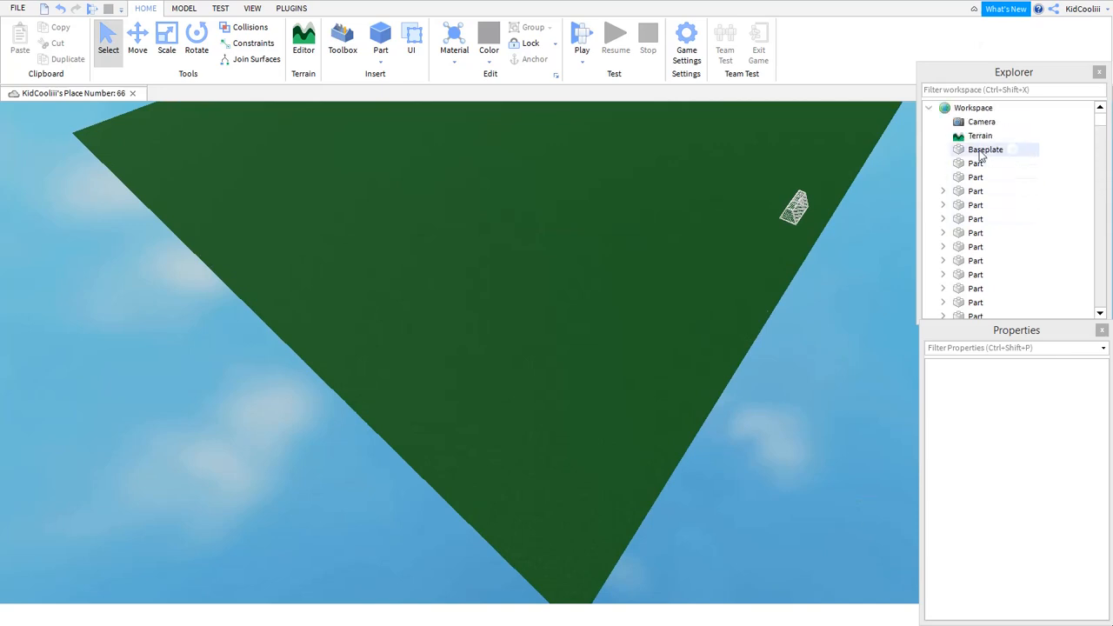
click(983, 151)
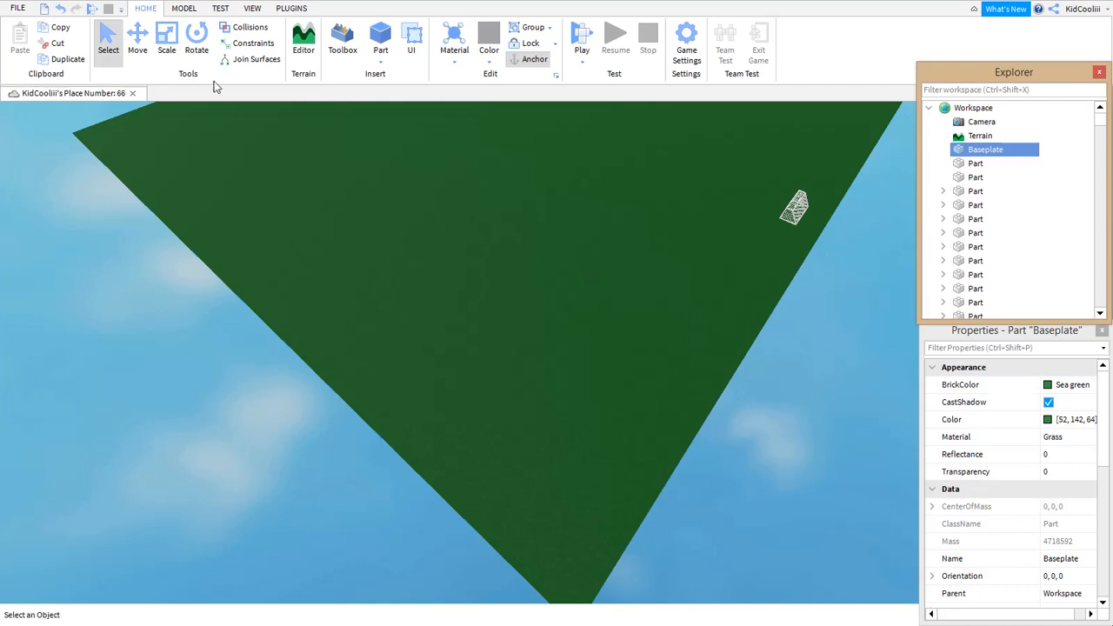
click(166, 39)
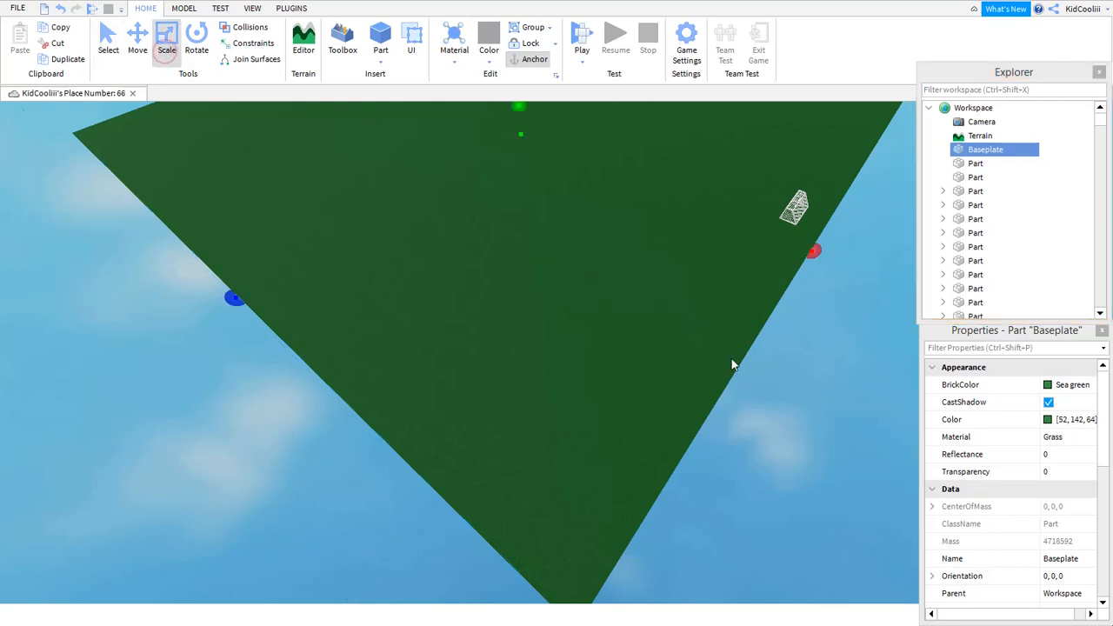
key(s)
right_drag(816, 414, 801, 402)
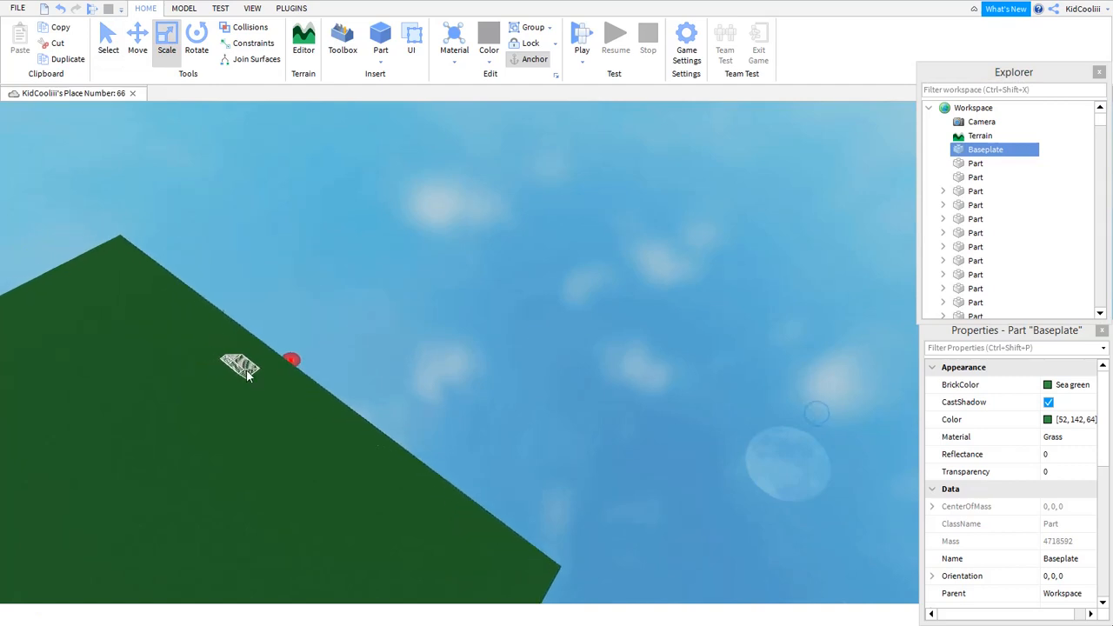
key(a)
drag(300, 358, 572, 319)
key(a)
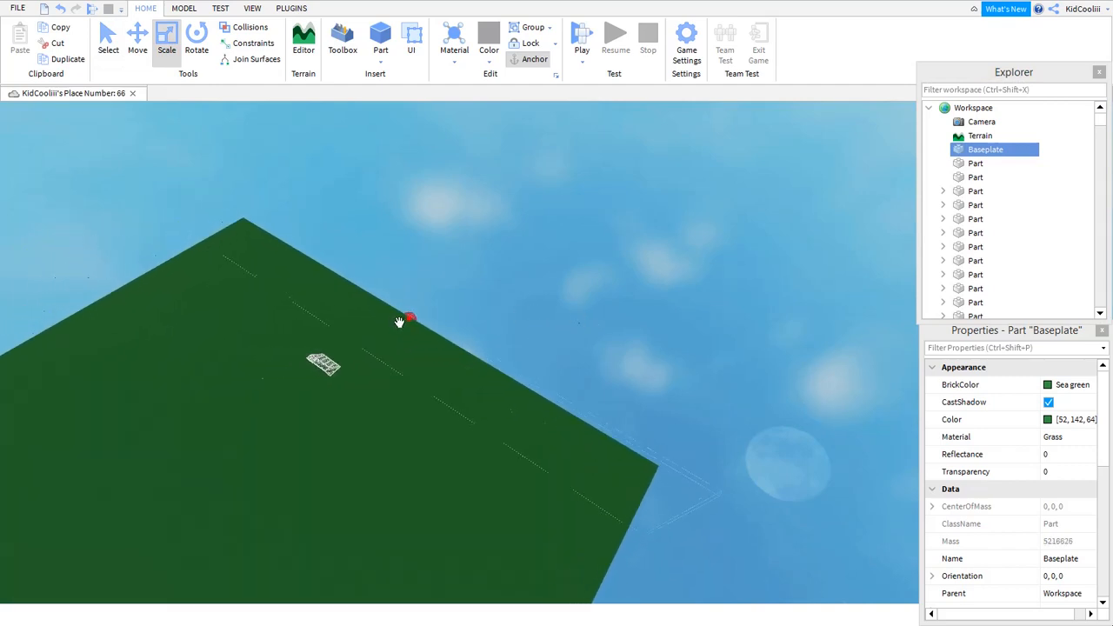
Scale the Baseplate's extended edge back in toward the goal so less grass lies behind it.
key(d)
right_drag(494, 318, 494, 319)
key(w)
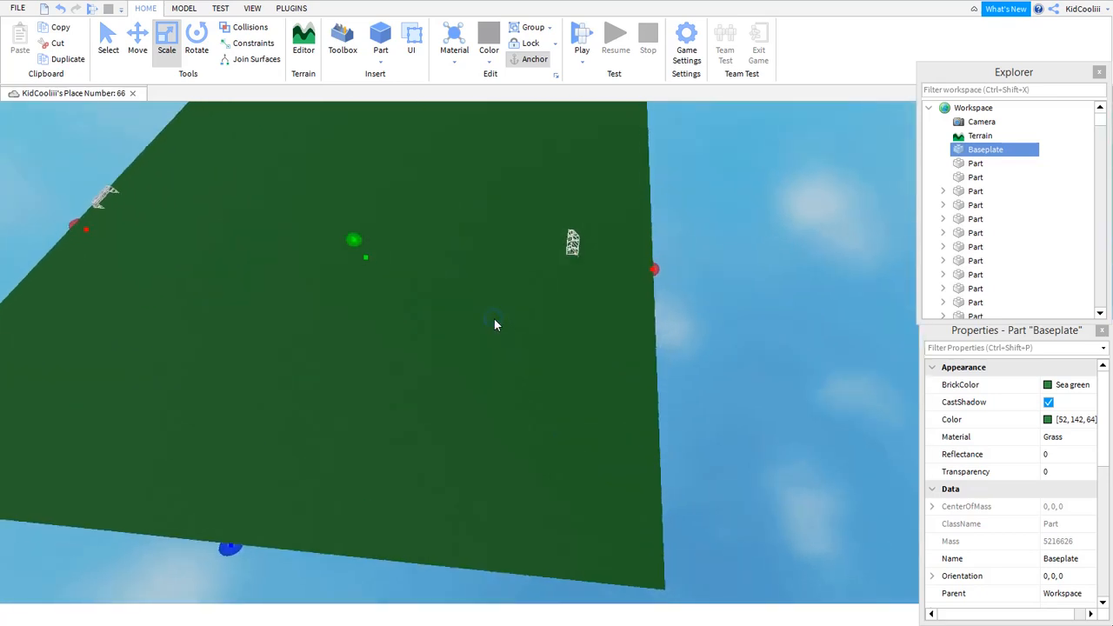
key(w)
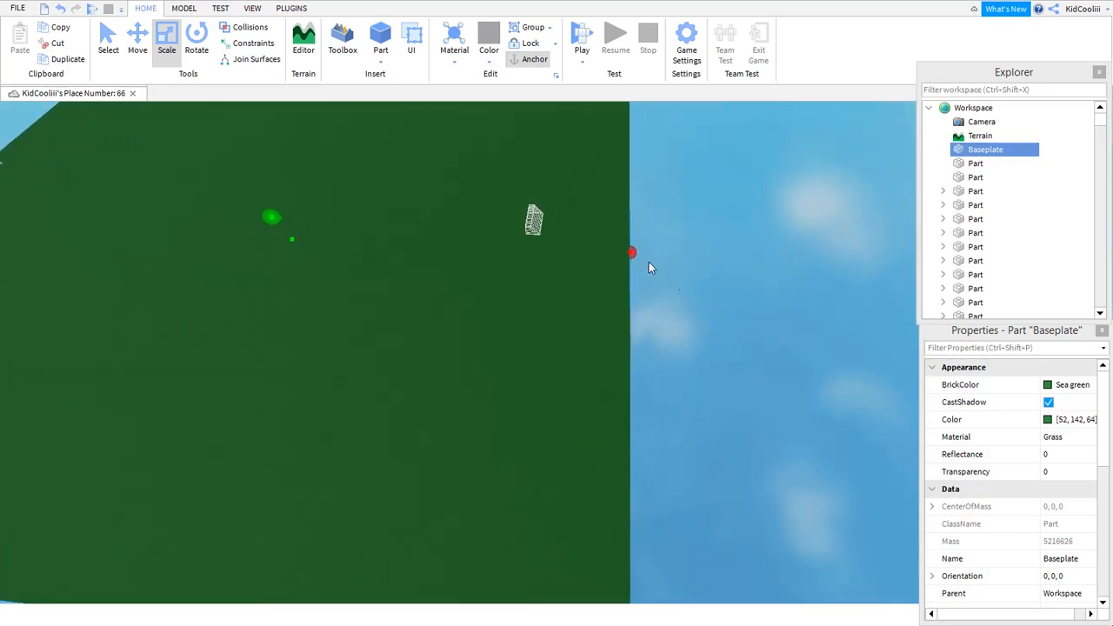
click(614, 261)
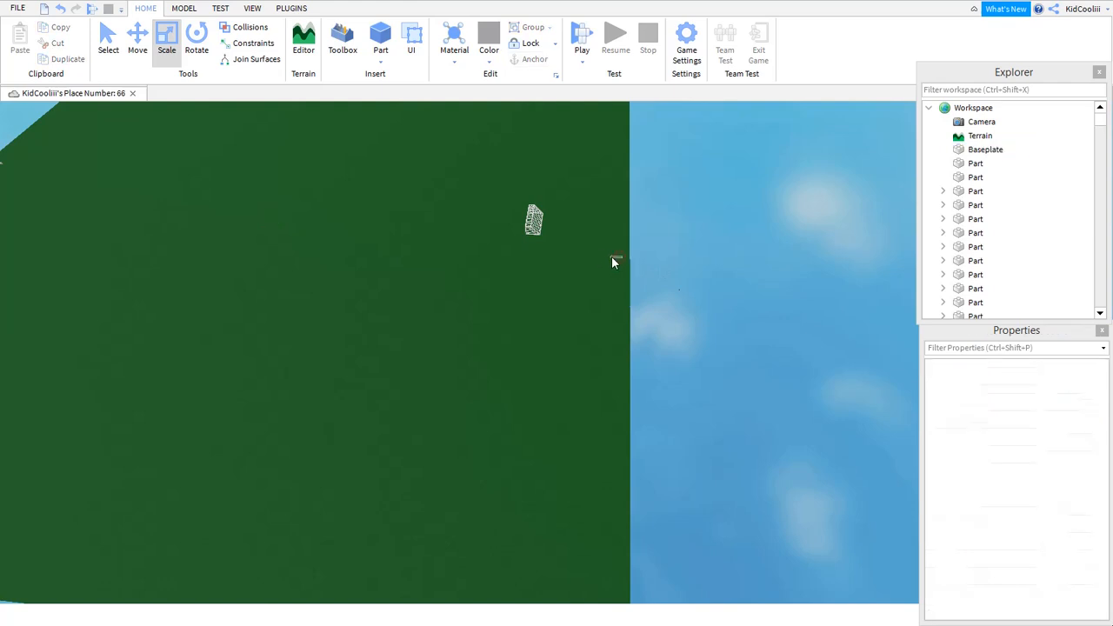
click(1061, 345)
text(tr)
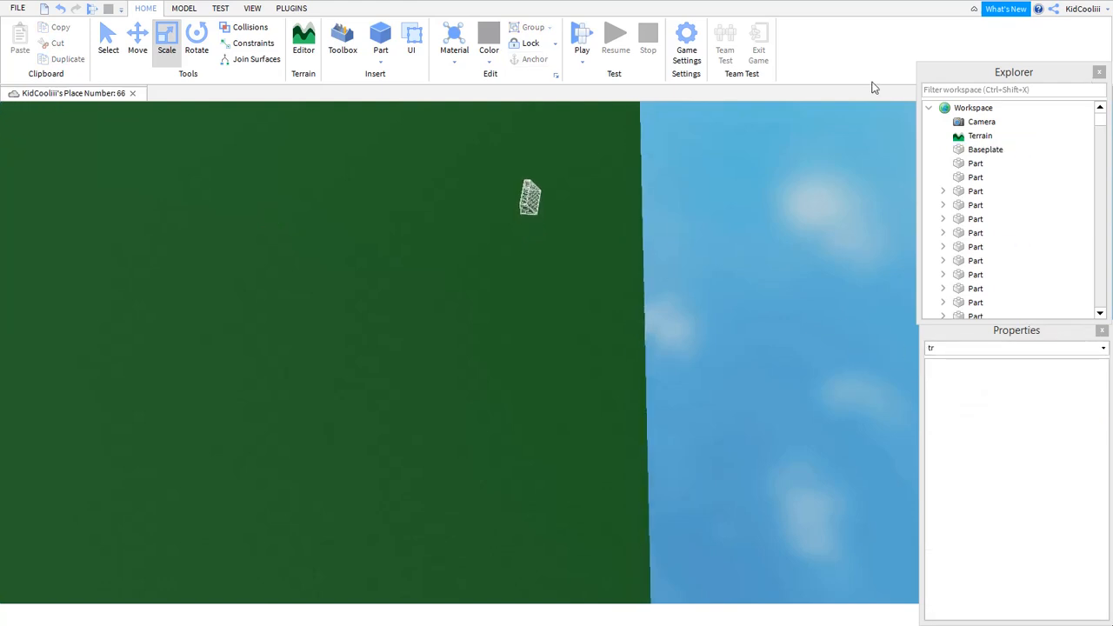
click(965, 146)
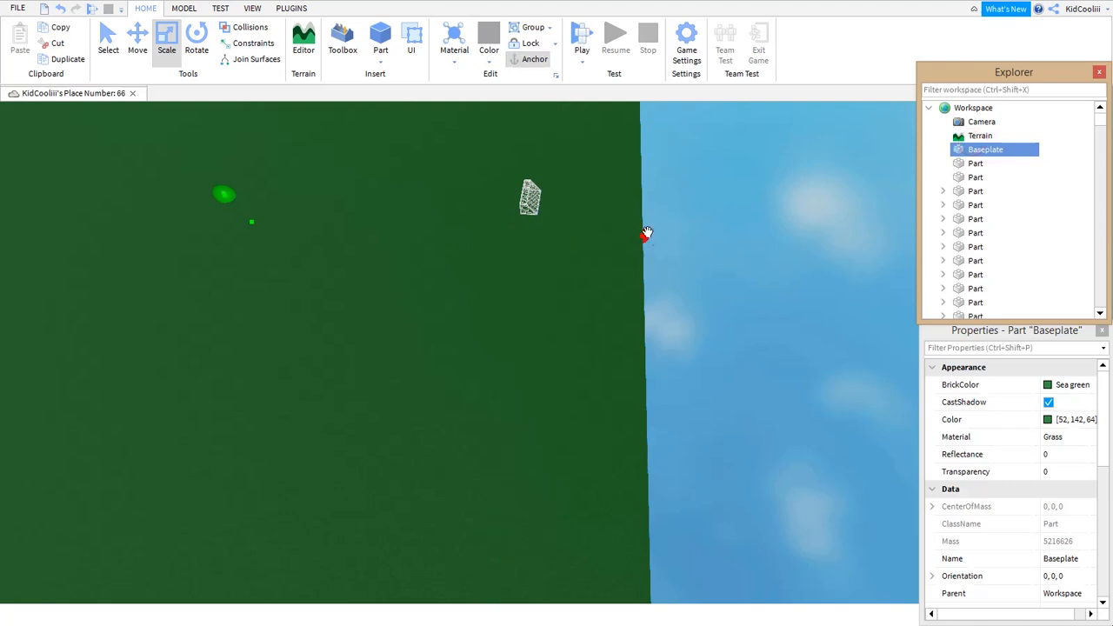
drag(646, 233, 546, 243)
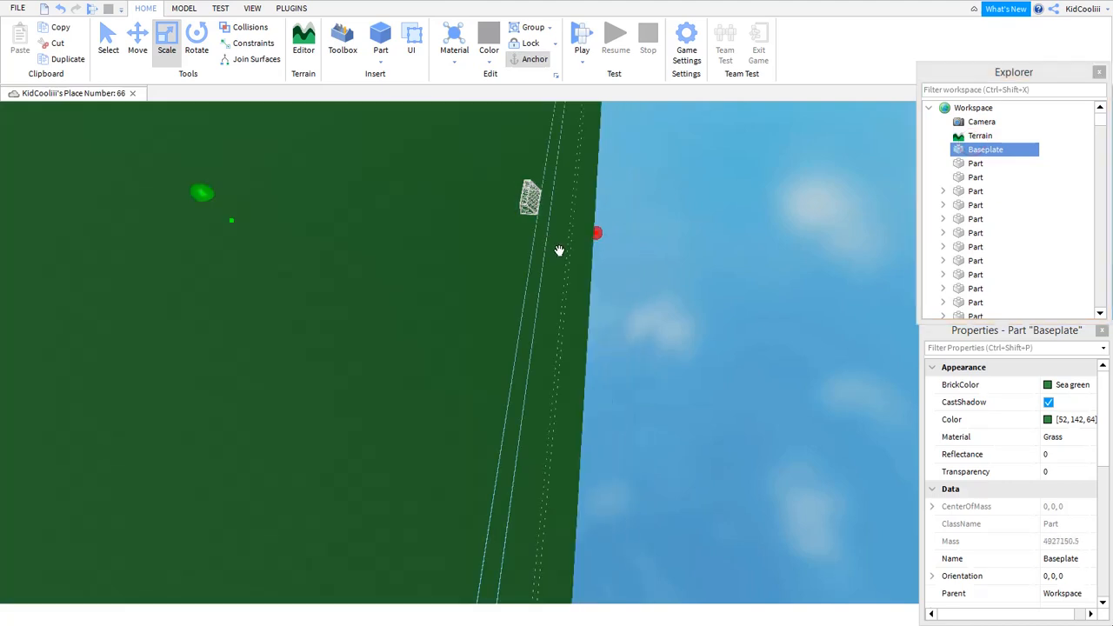
key(a)
click(553, 200)
Examine the resized grass field and the placement of both goals from above.
key(a)
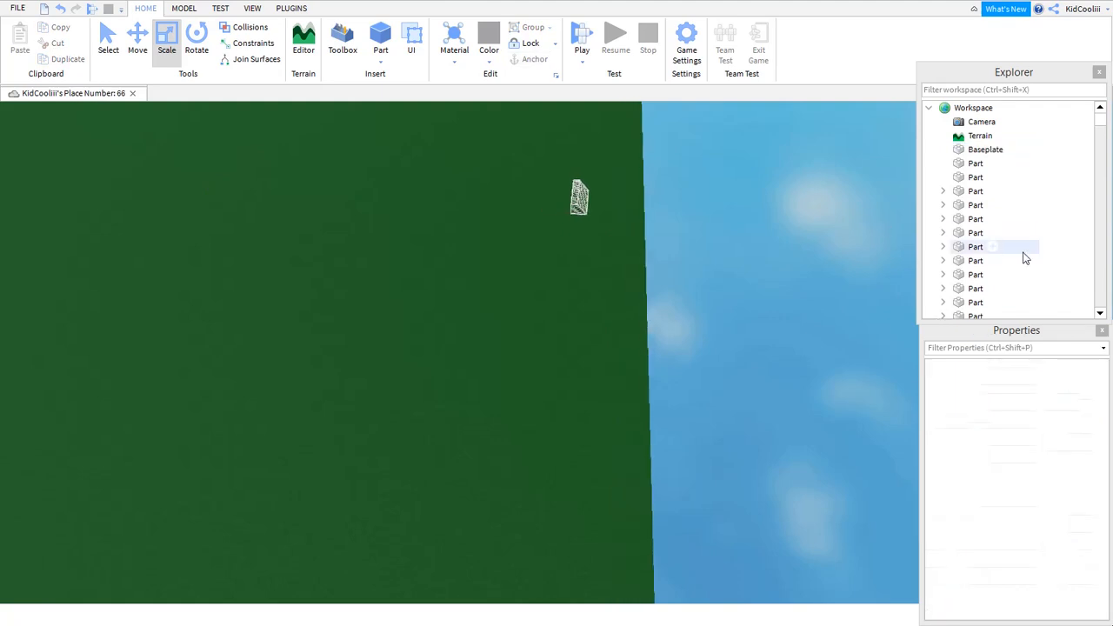
key(a)
key(s)
key(a)
right_drag(471, 389, 470, 387)
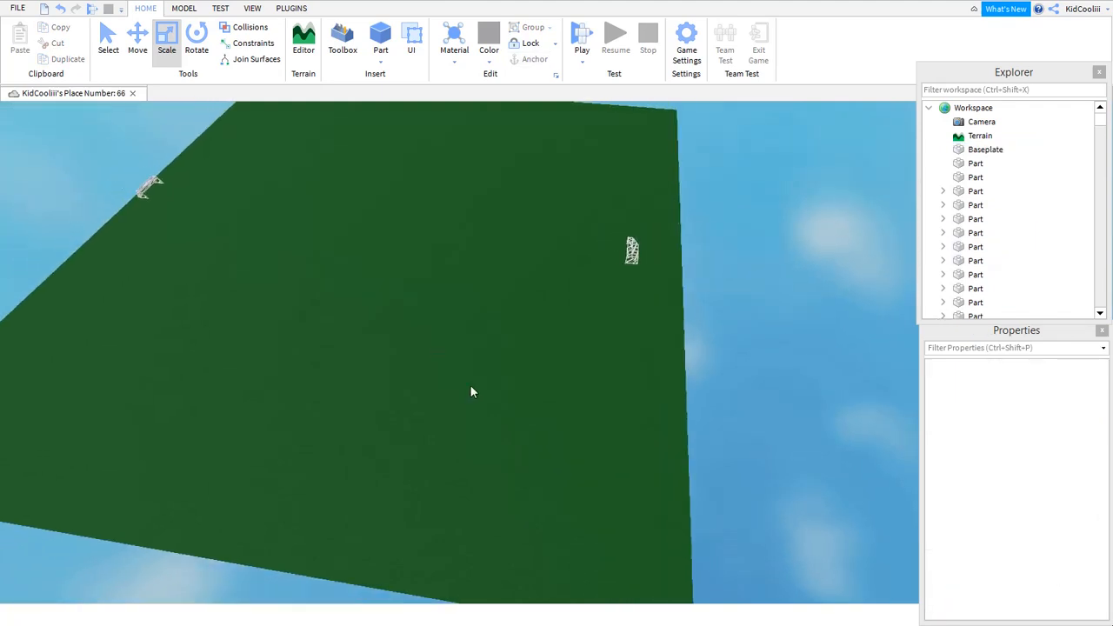
Insert a sphere part onto the grass near the middle of the field as the soccer ball.
key(a)
scroll(540, 440, up, 6)
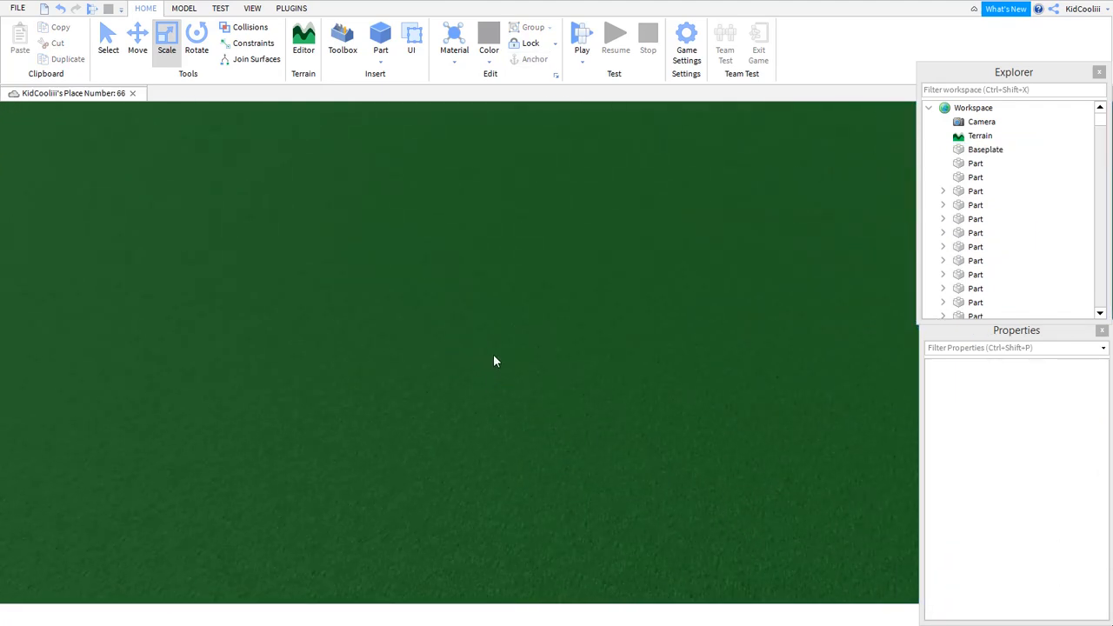
click(385, 62)
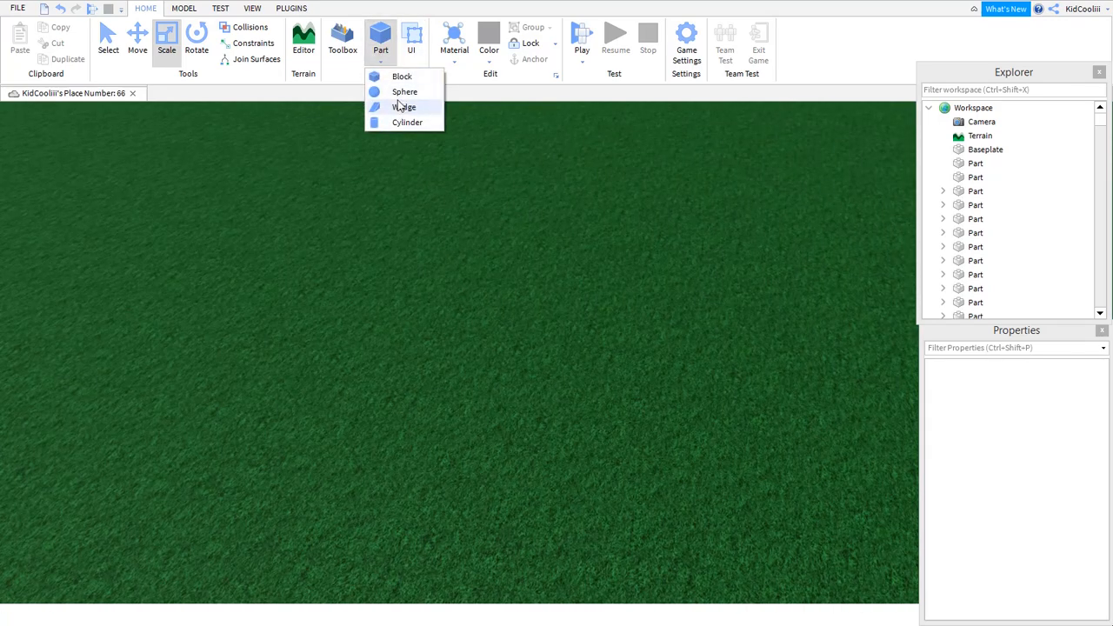
click(401, 92)
scroll(590, 361, up, 5)
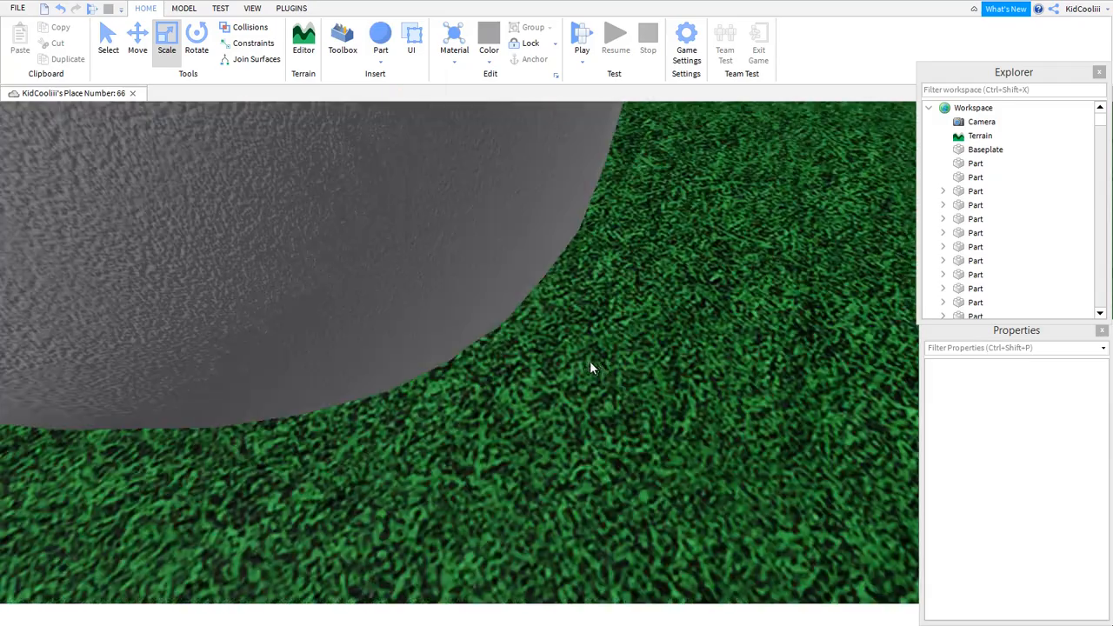
scroll(589, 361, down, 3)
right_drag(590, 361, 589, 361)
scroll(607, 248, down, 4)
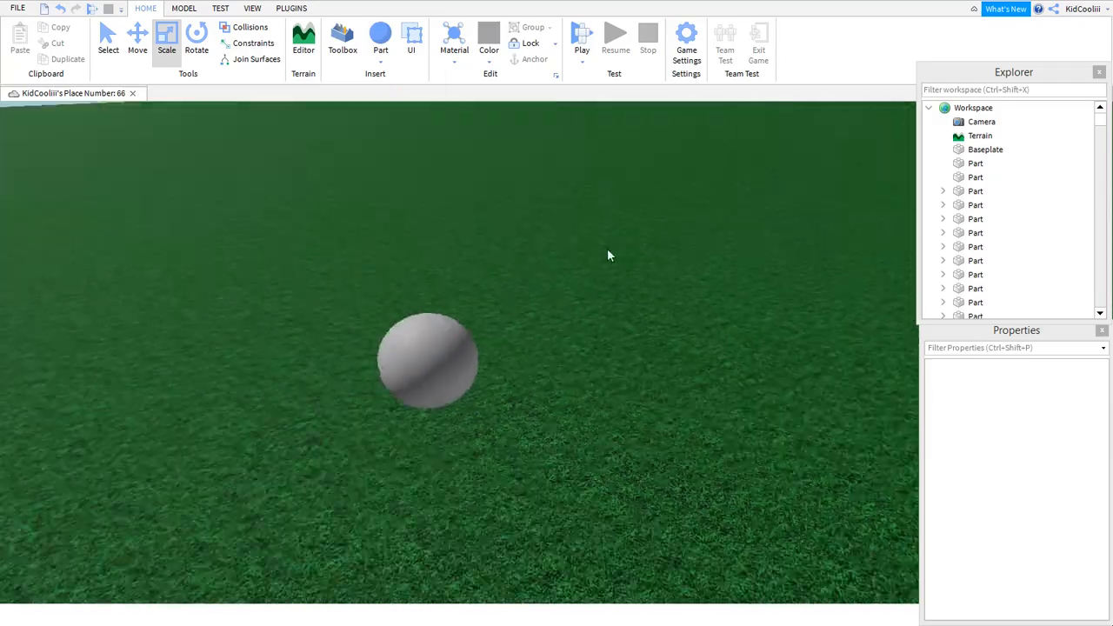
right_drag(607, 247, 607, 248)
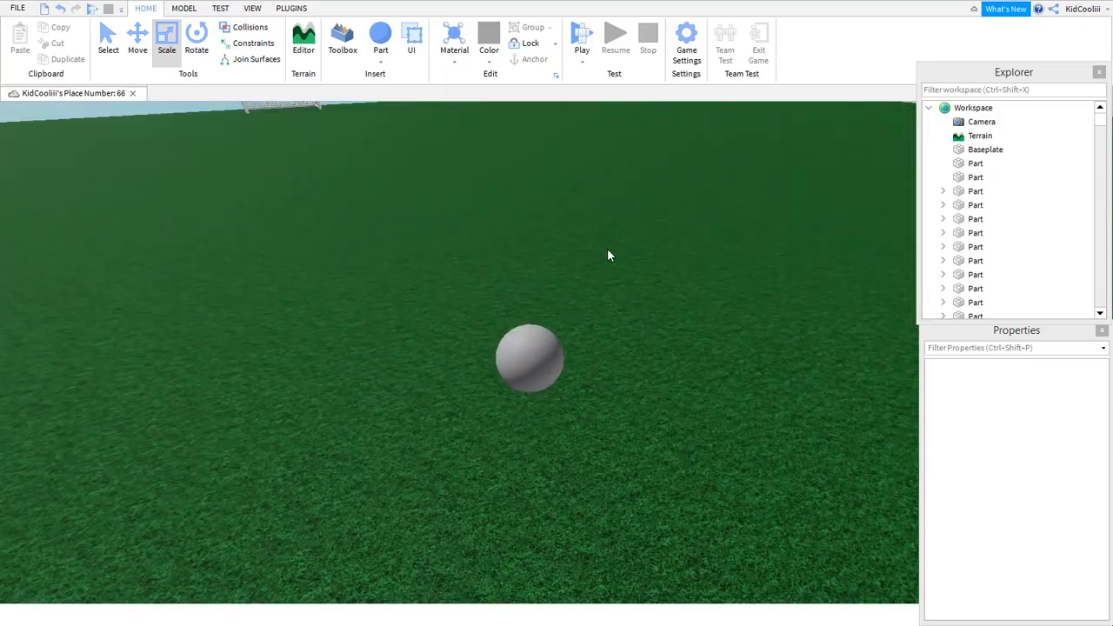
click(382, 62)
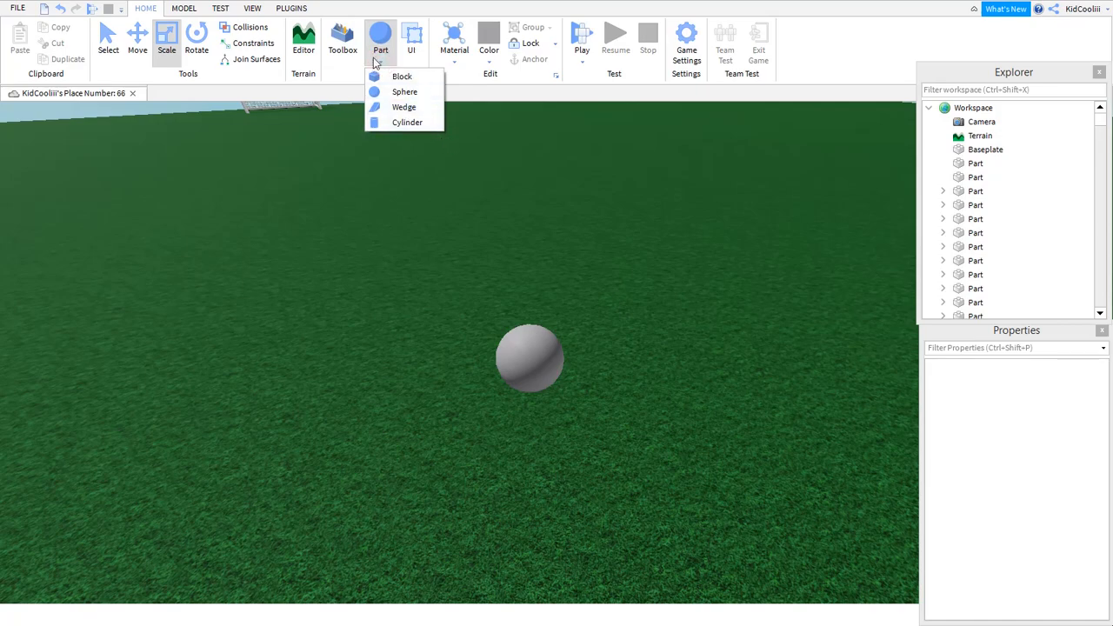
click(449, 226)
Scale the sphere down slightly so the ball is smaller.
scroll(426, 330, up, 5)
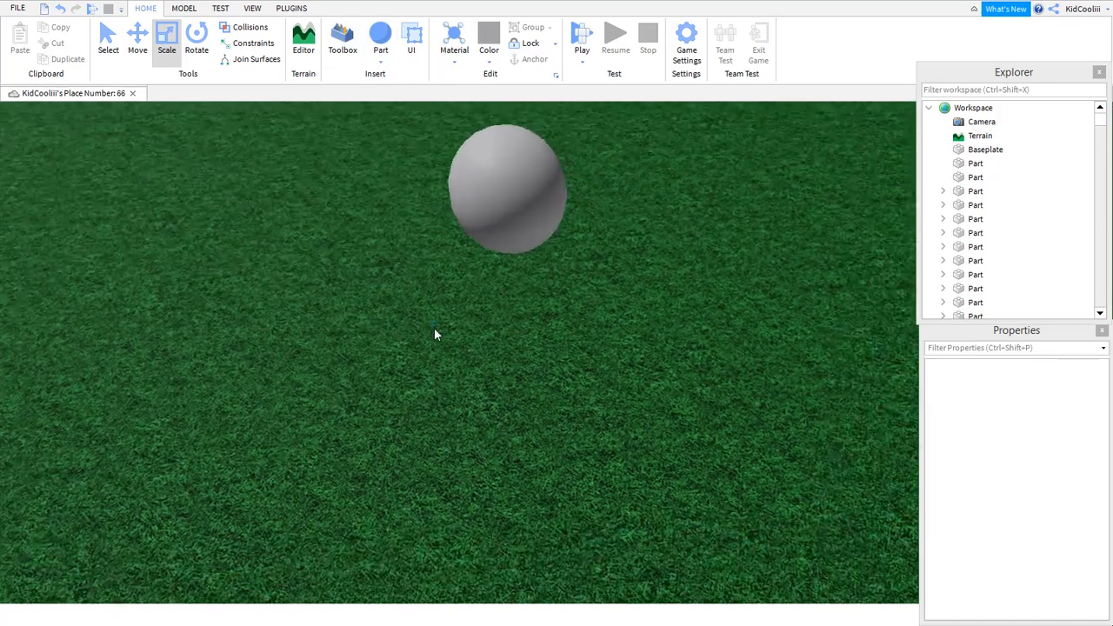
key(d)
key(a)
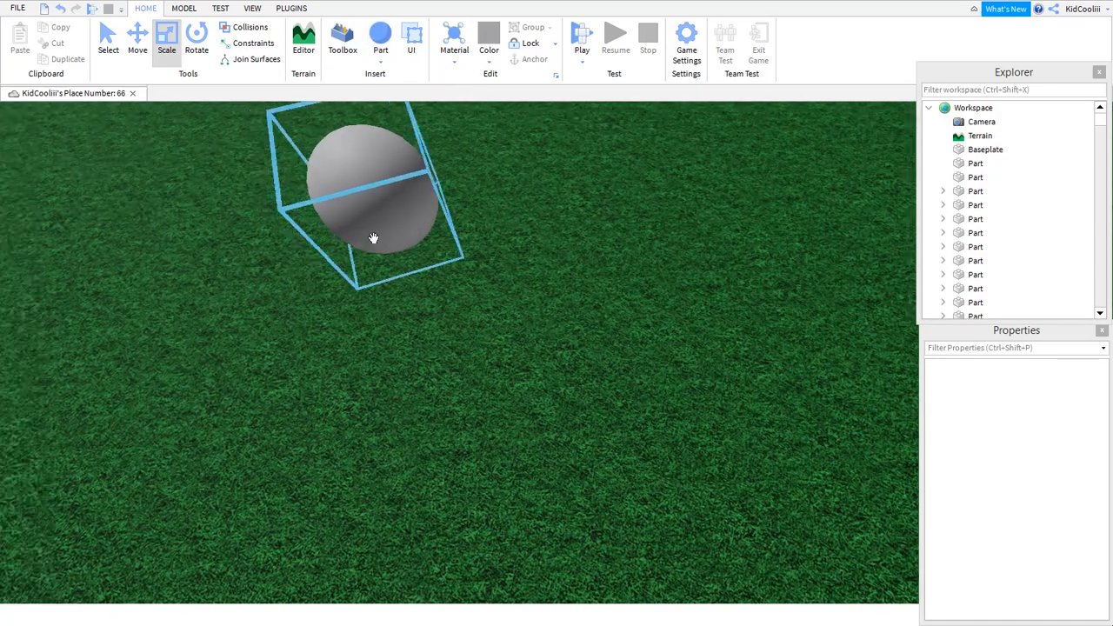
key(a)
right_drag(650, 187, 650, 188)
key(w)
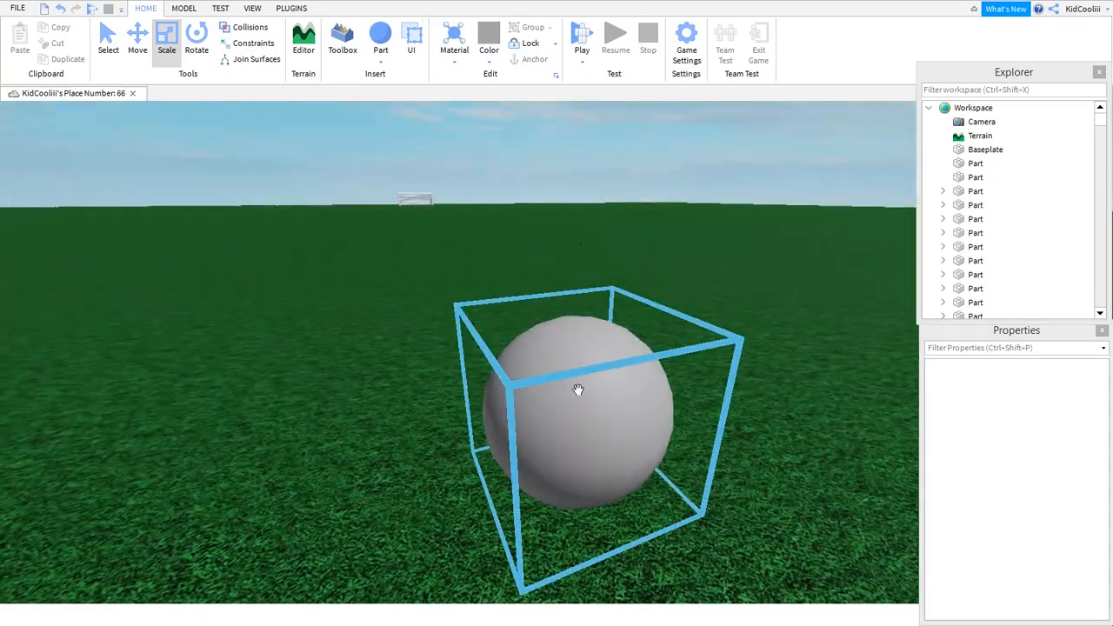
click(479, 380)
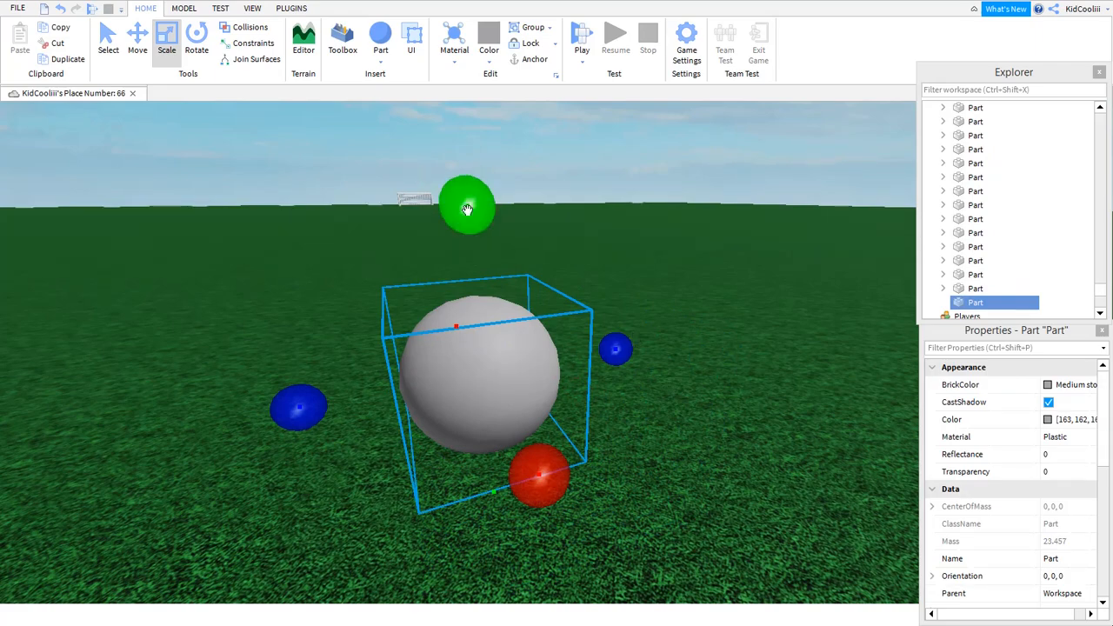
drag(448, 203, 450, 236)
click(882, 259)
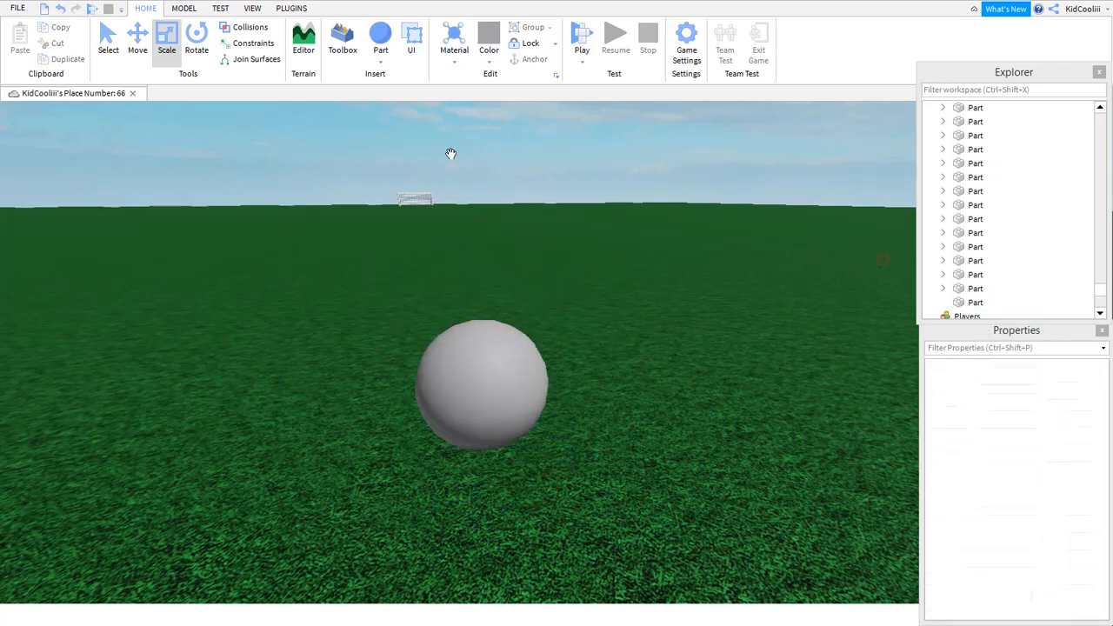
right_drag(454, 170, 454, 169)
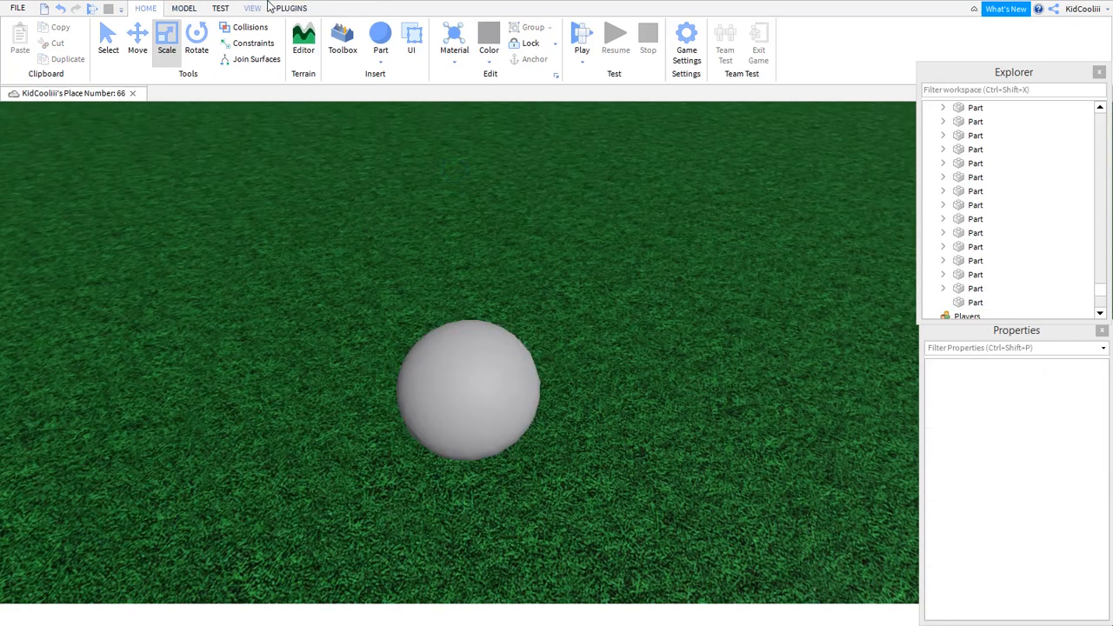
Insert an Old R15 avatar with the Character Inserter and place it beside the sphere as a size reference.
click(292, 8)
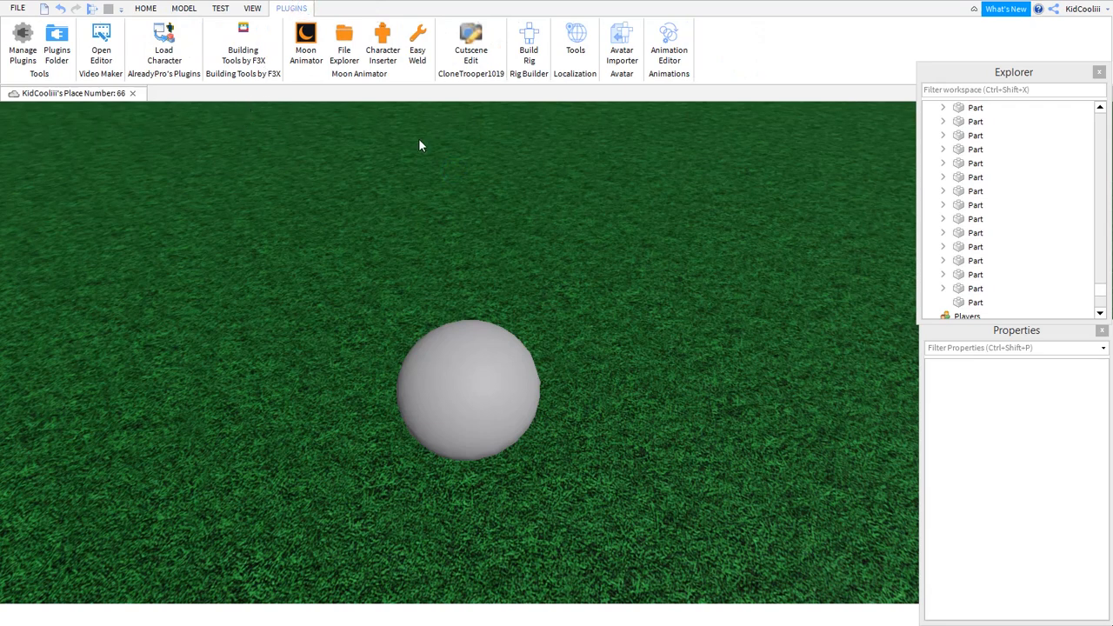
click(391, 48)
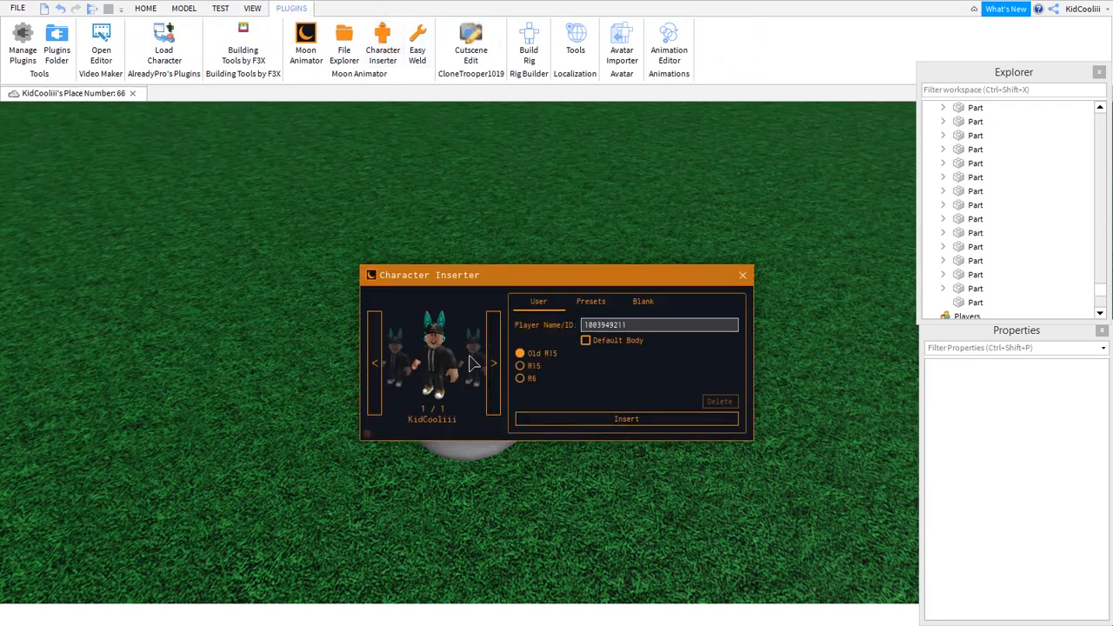
click(559, 423)
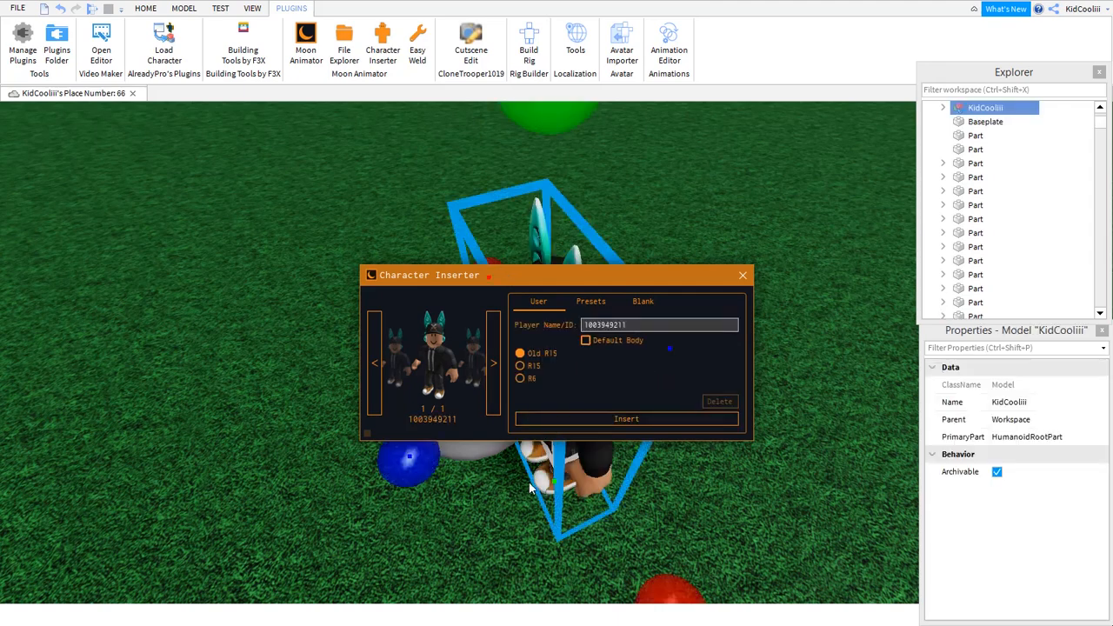
click(739, 283)
drag(555, 328, 395, 363)
key(d)
click(713, 450)
right_drag(666, 413, 666, 411)
key(q)
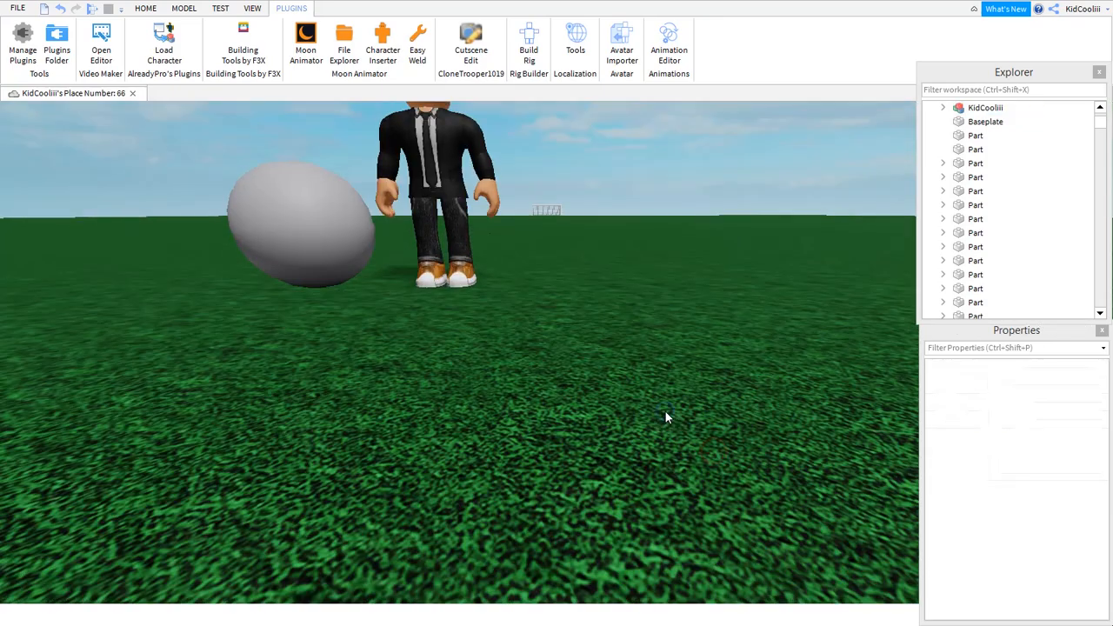
key(a)
key(e)
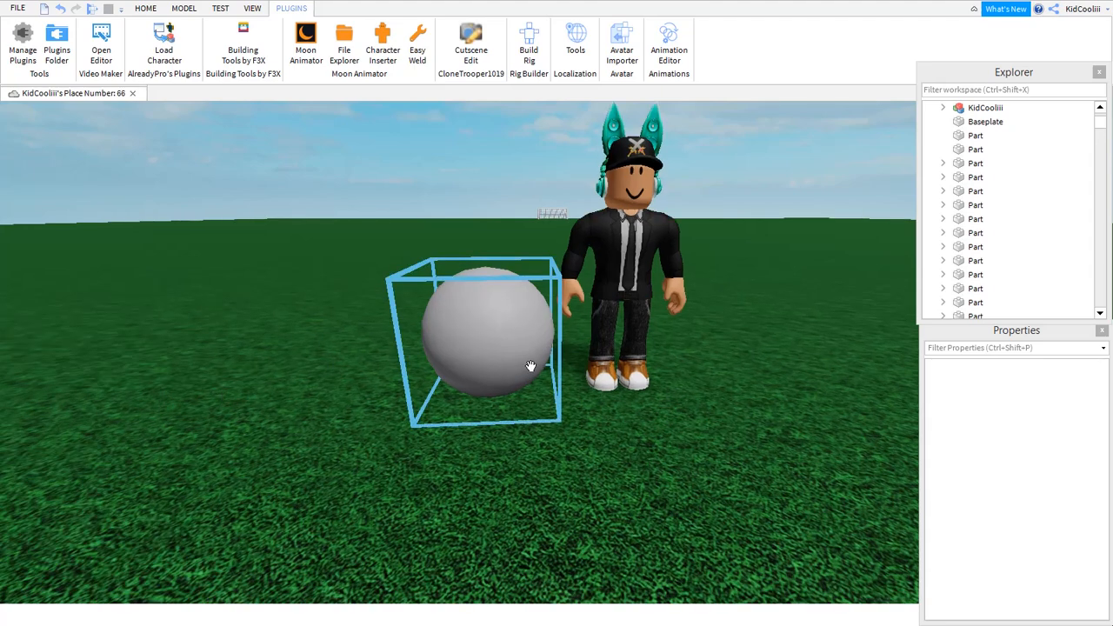
Scale the sphere down further to roughly knee height compared with the avatar standing beside it.
click(531, 366)
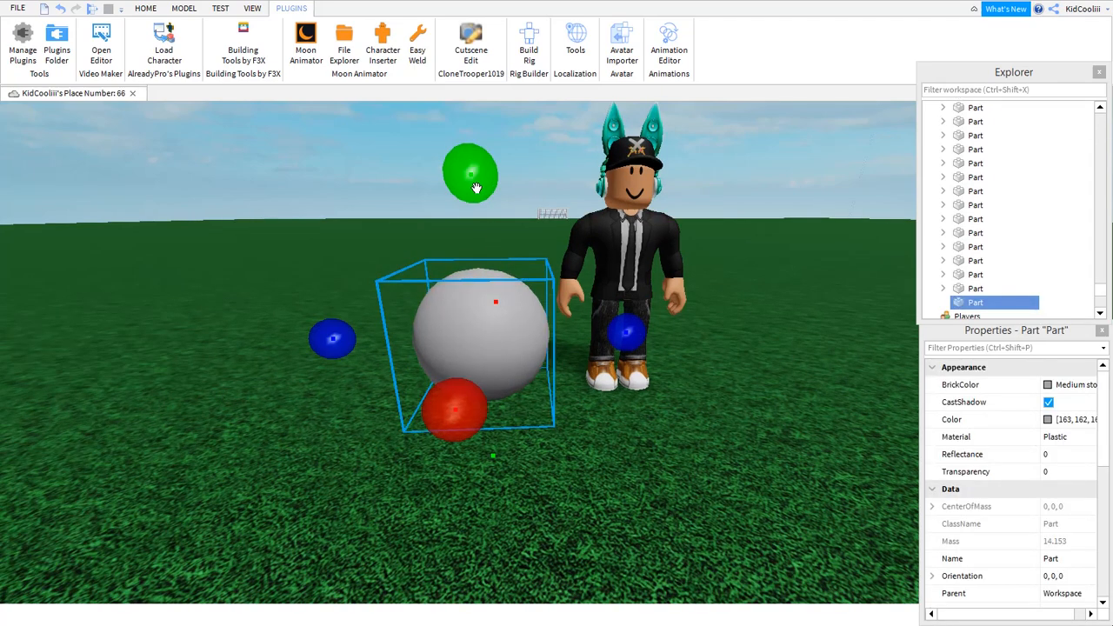
drag(475, 187, 514, 242)
click(658, 526)
right_drag(651, 516, 651, 508)
key(a)
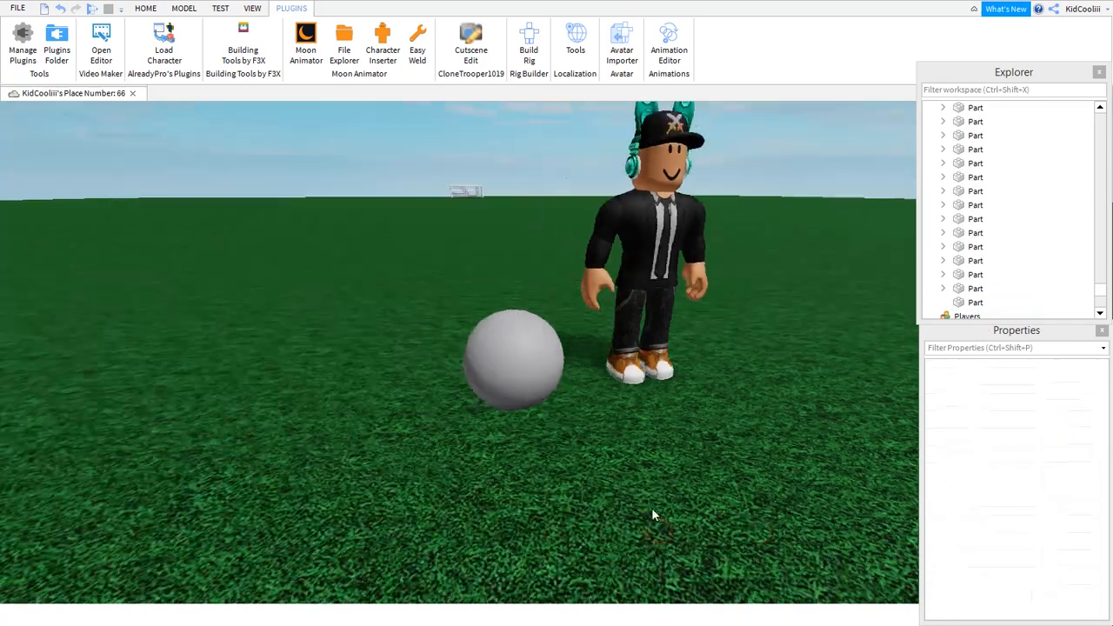
key(d)
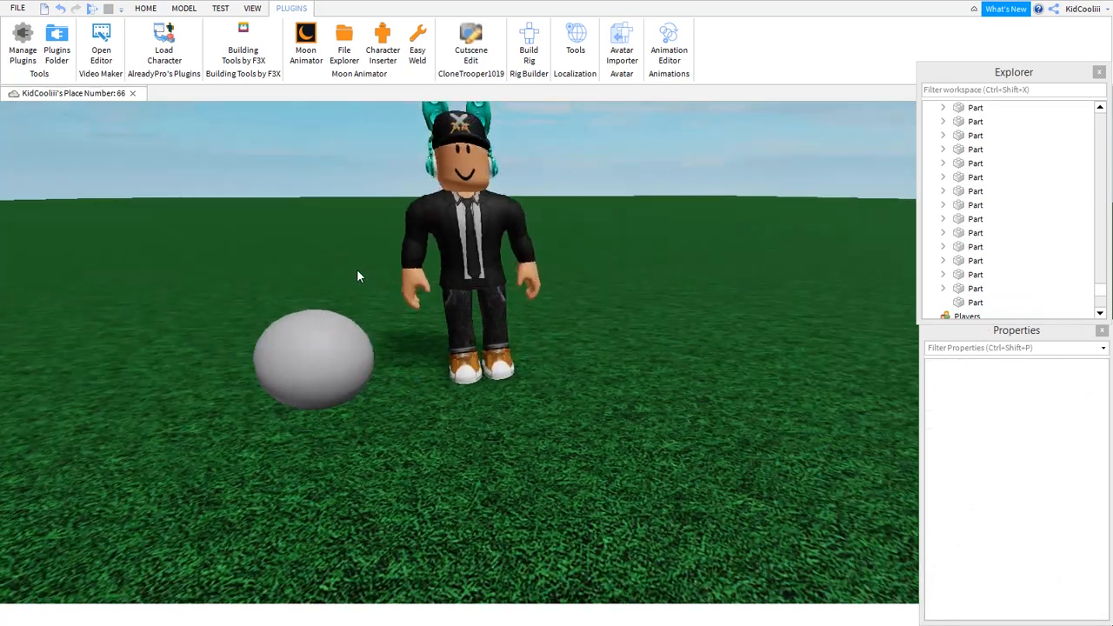
Move the avatar away from the ball and shift the ball a short distance sideways on the grass.
click(445, 253)
drag(463, 188, 813, 300)
key(d)
click(730, 364)
key(a)
key(d)
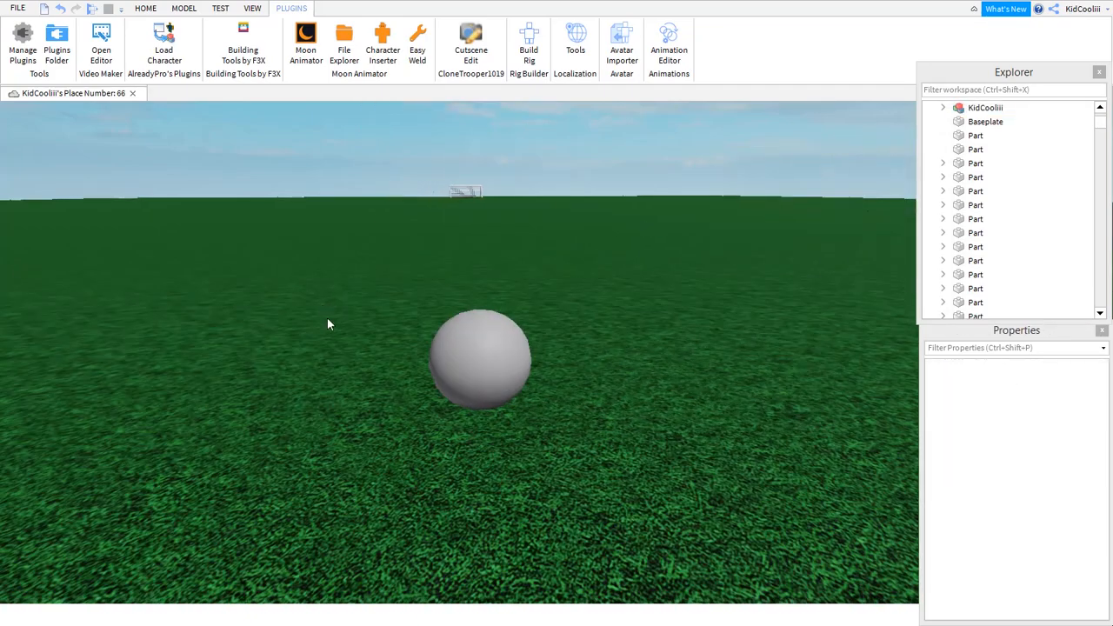
drag(499, 356, 603, 332)
click(786, 438)
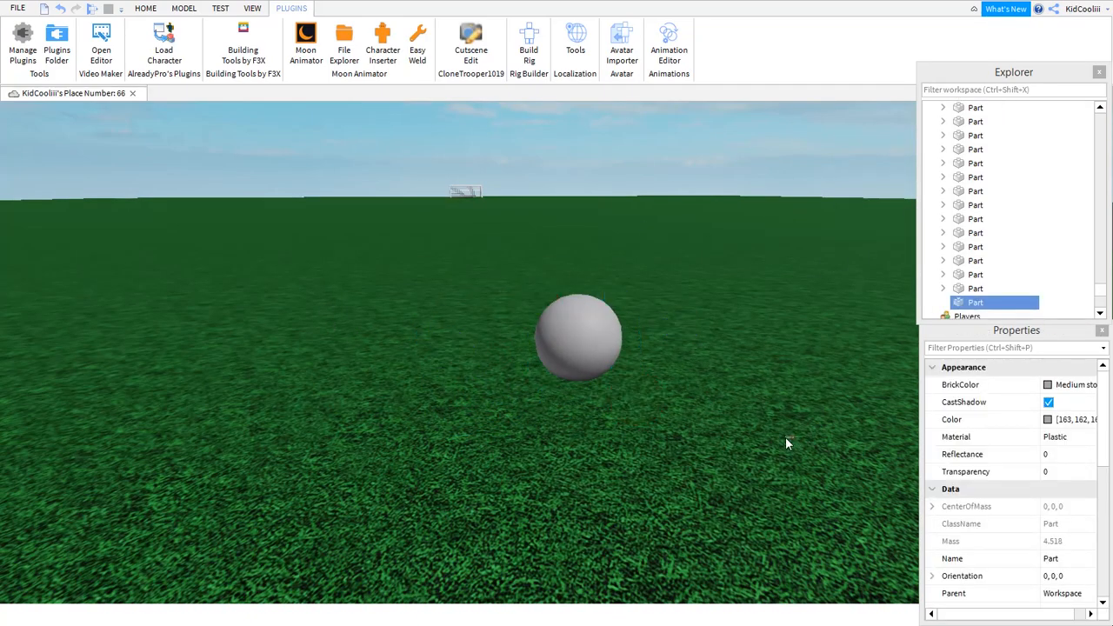
Examine how the ball rests on the grass and where it sits relative to the distant goal and the avatar.
key(d)
right_drag(785, 437, 758, 450)
key(a)
key(q)
key(w)
key(w)
key(e)
key(s)
key(w)
key(s)
key(w)
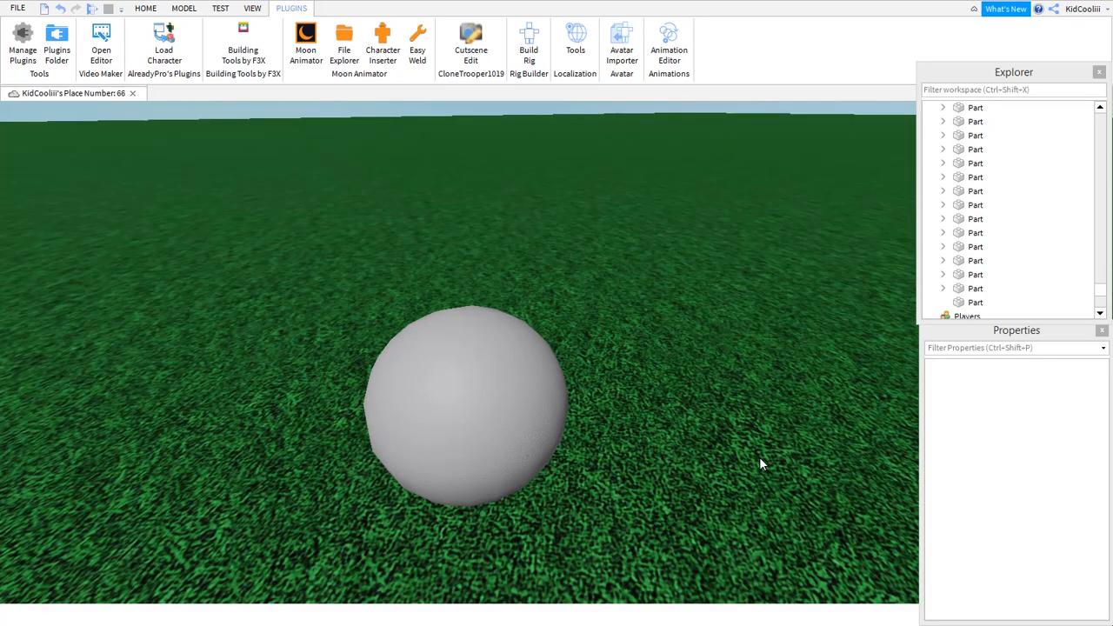
right_click(759, 456)
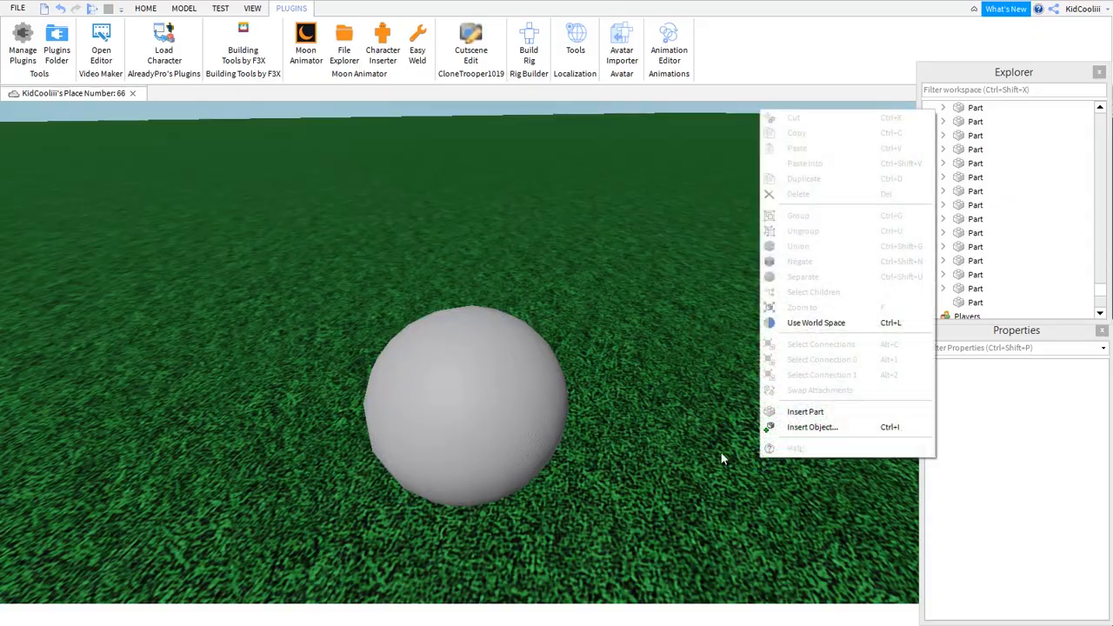
click(686, 463)
right_drag(694, 485, 694, 485)
key(s)
key(w)
key(d)
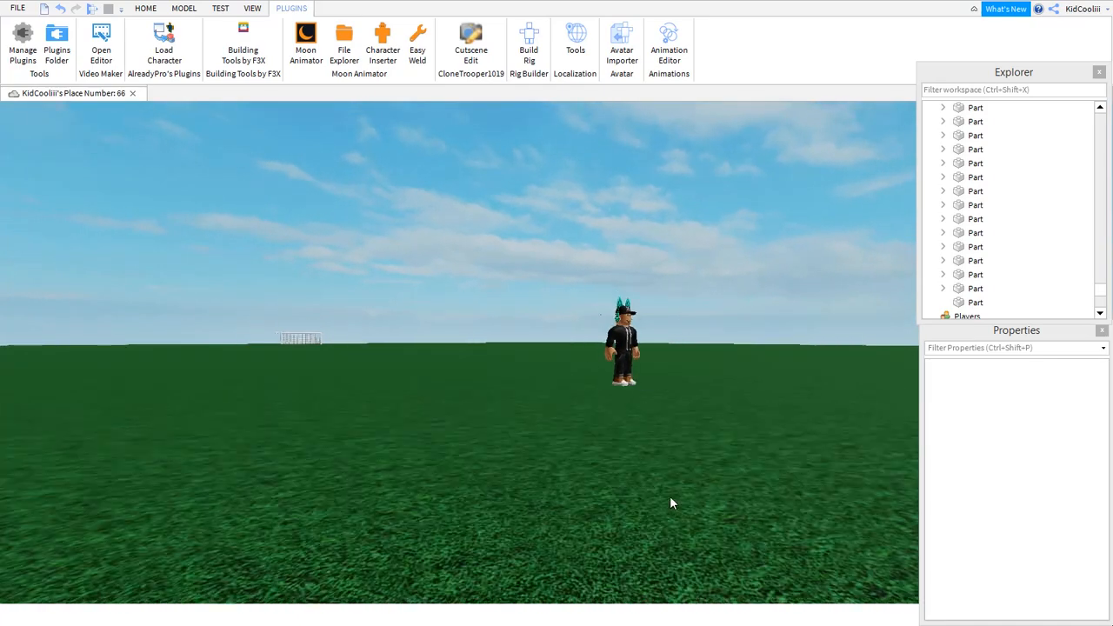
Set the ball's BrickColor to Institutional white.
key(s)
key(a)
key(w)
click(421, 465)
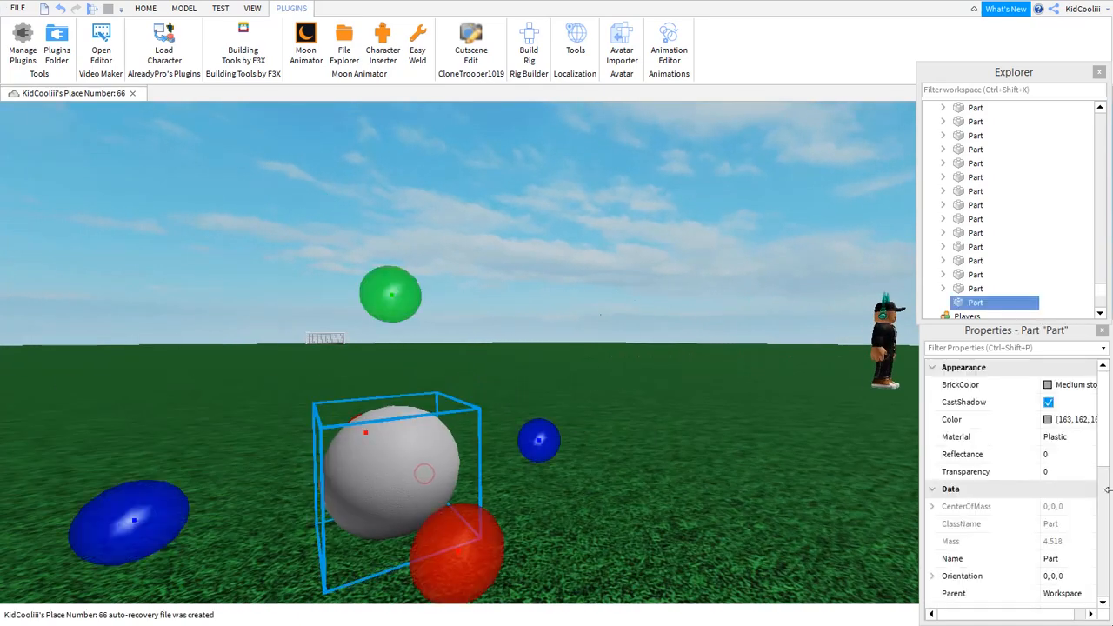
click(1048, 385)
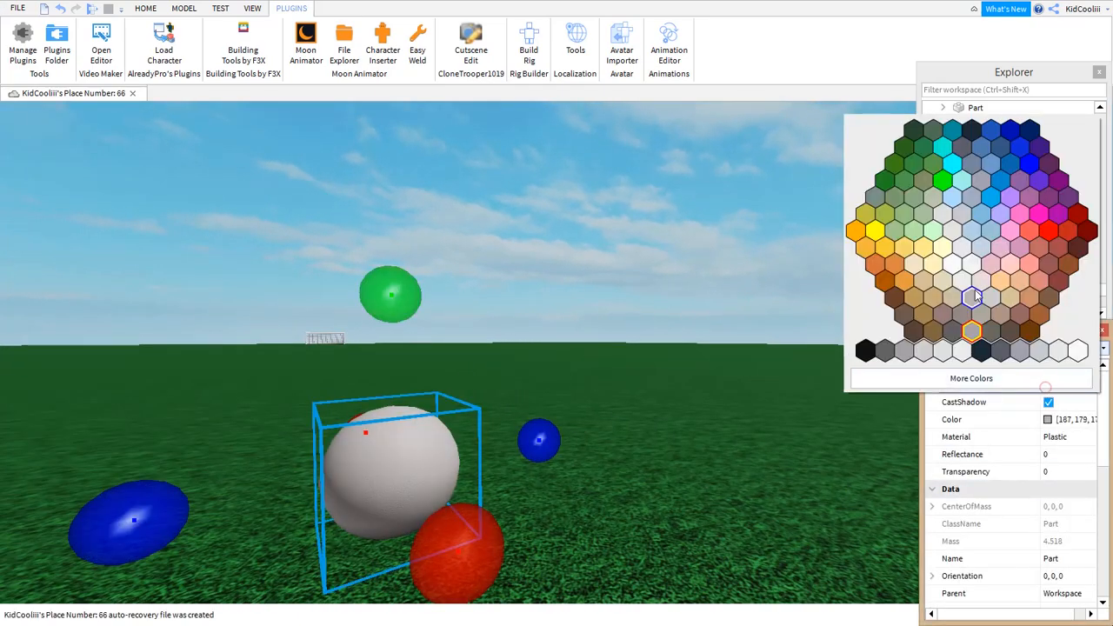
click(1081, 357)
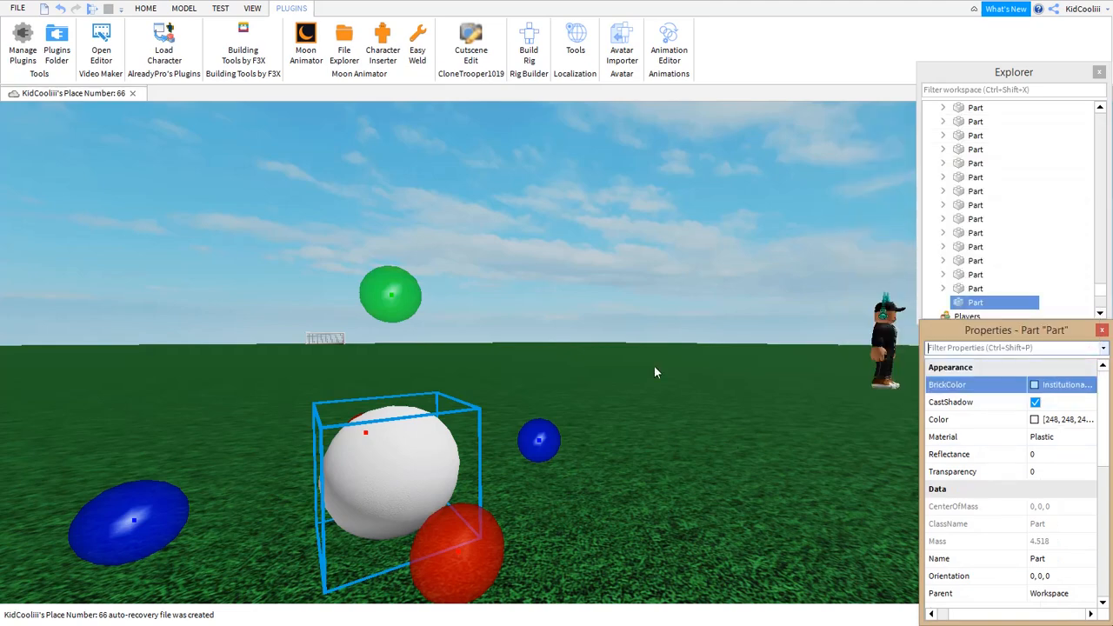
Delete the reference avatar from the field.
click(657, 372)
key(w)
key(d)
click(661, 326)
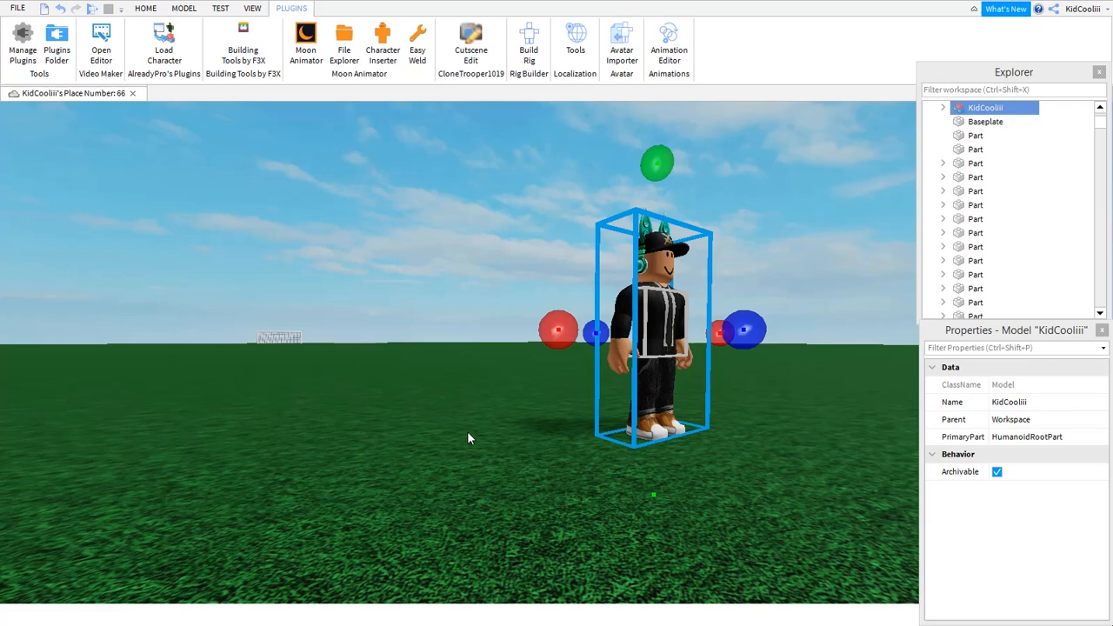
key(Delete)
Start a playtest of the field and walk the avatar up to the white ball.
scroll(445, 298, down, 5)
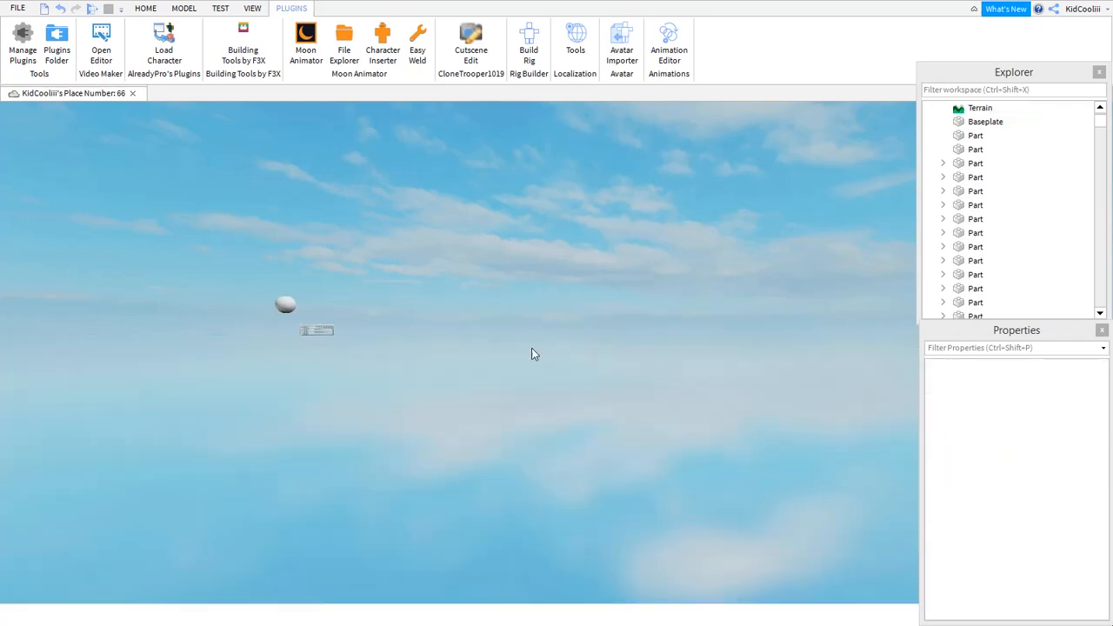
right_drag(531, 347, 523, 382)
key(e)
key(s)
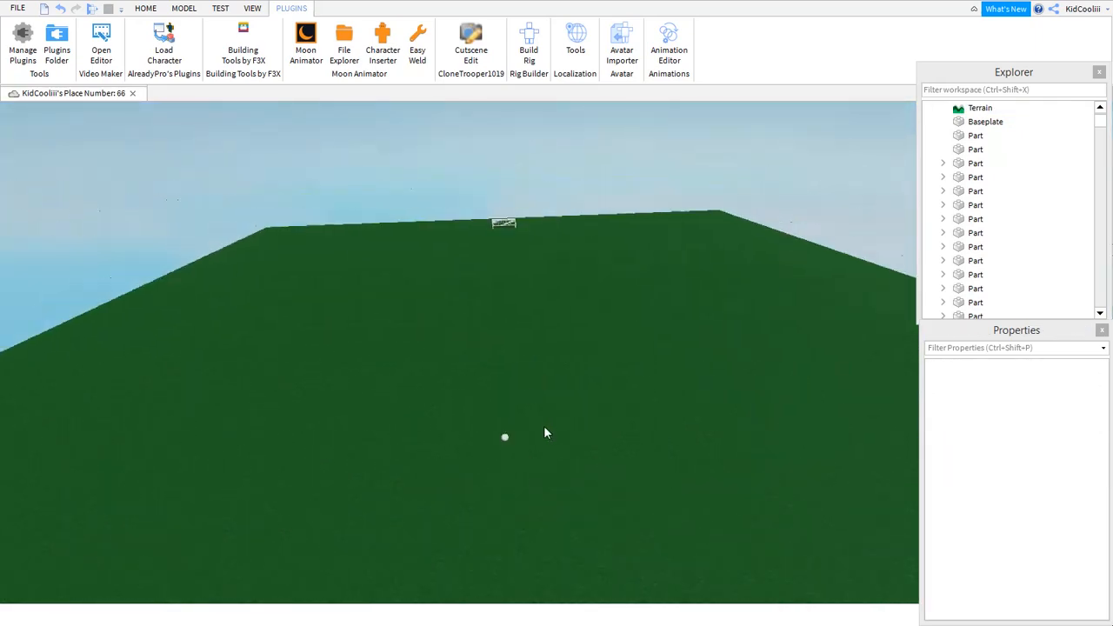
right_drag(586, 407, 585, 406)
scroll(495, 329, down, 1)
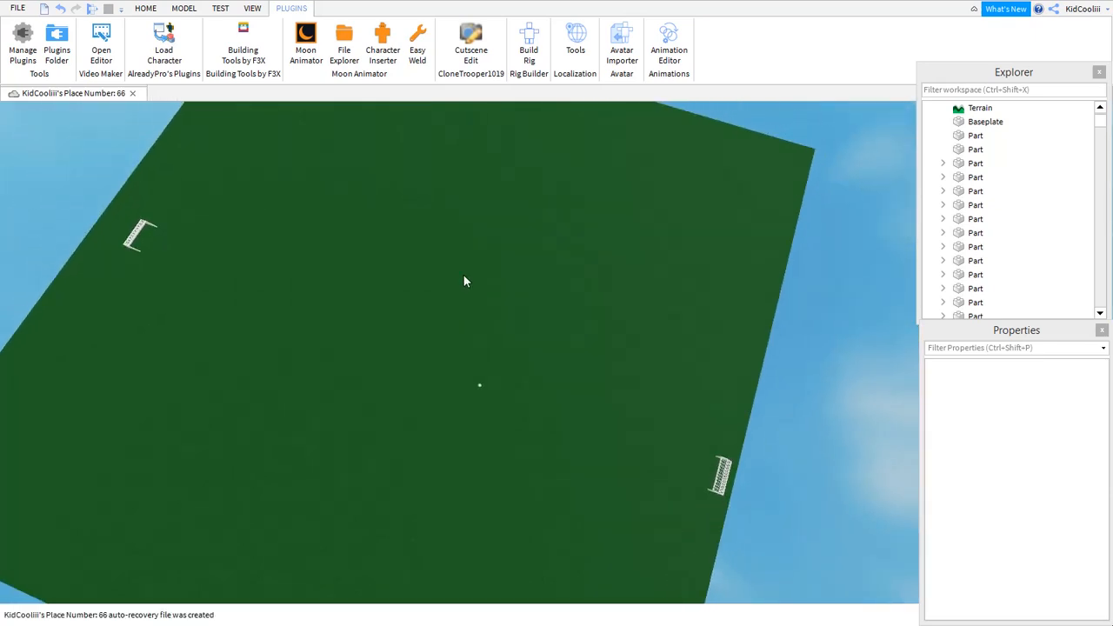
key(F5)
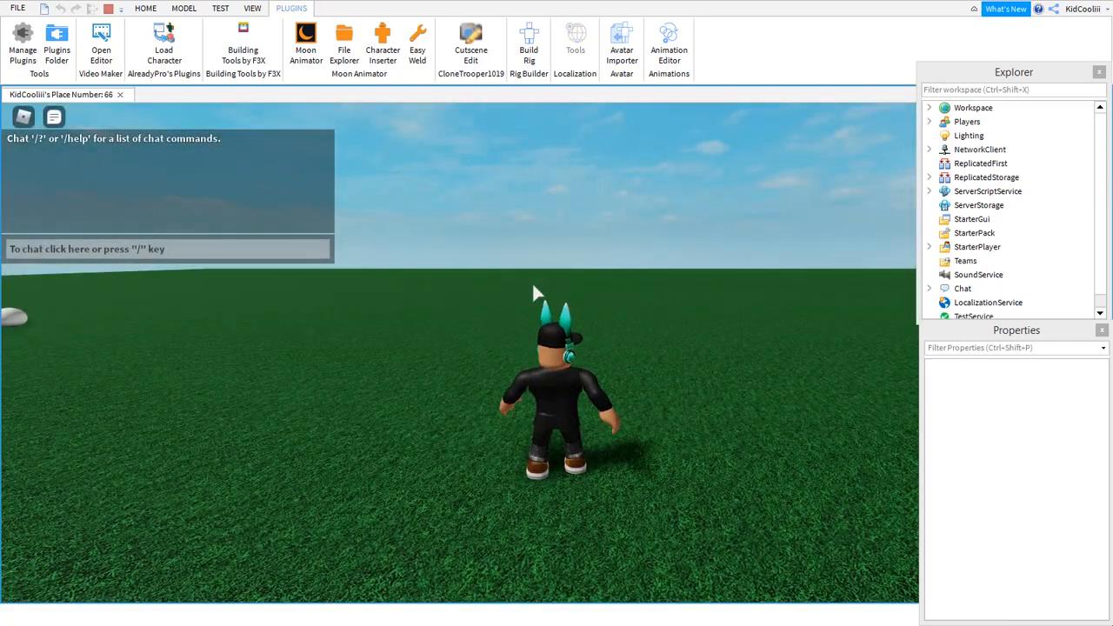
key(a)
key(w)
right_drag(645, 465, 645, 467)
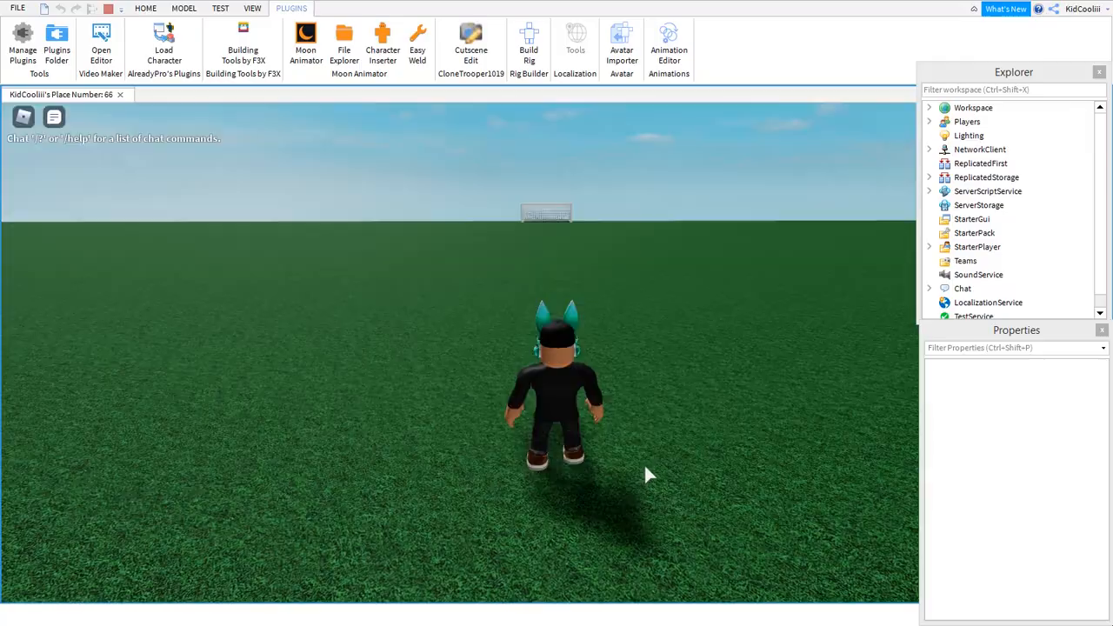
key(d)
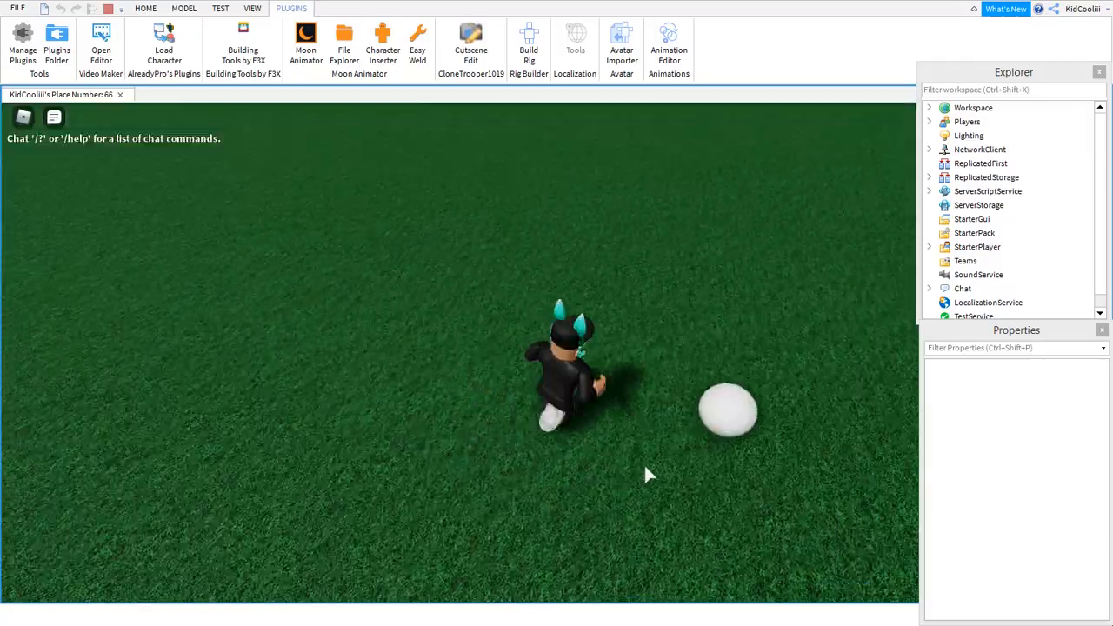
Push the ball over the grass toward the goal by running the avatar into it.
key(w)
key(s)
right_drag(645, 467, 645, 467)
key(a)
key(w)
key(s)
key(w)
key(d)
key(d)
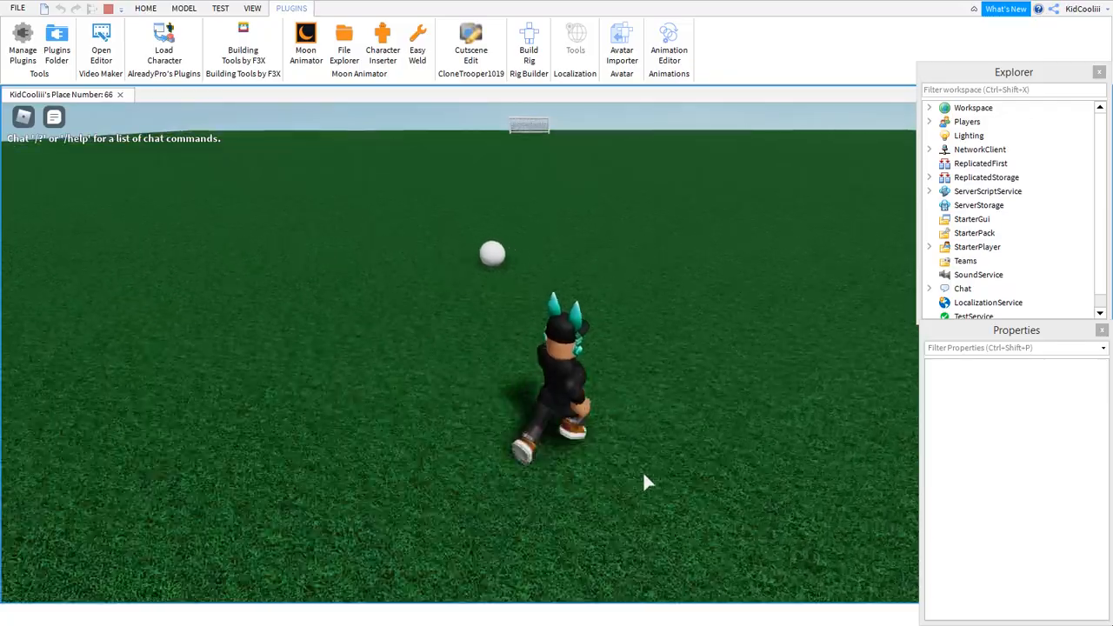
key(a)
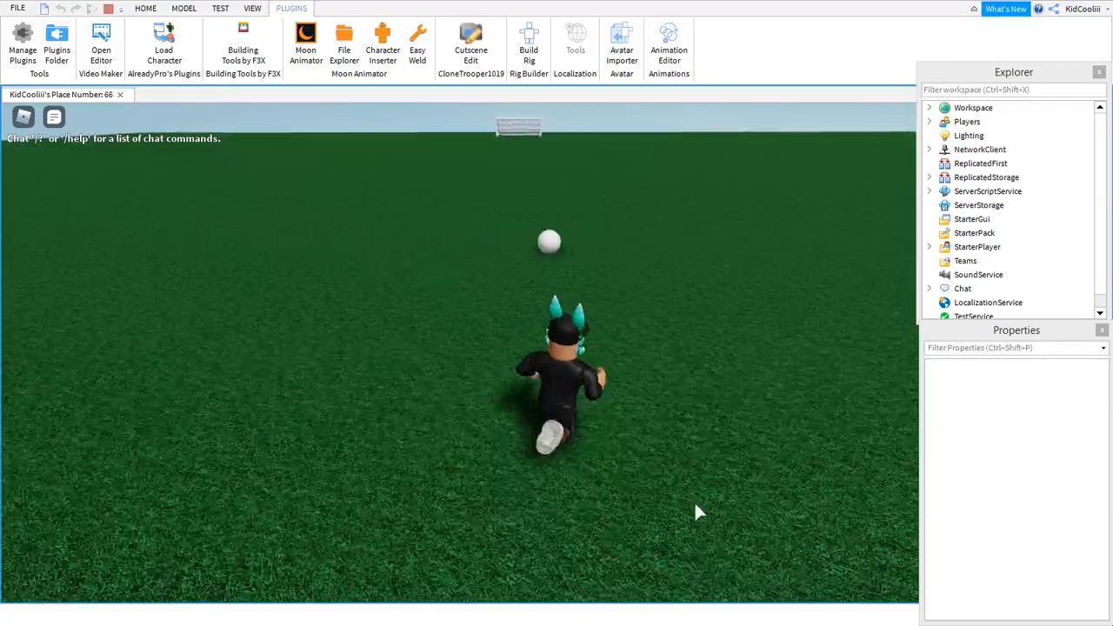
right_drag(670, 445, 669, 444)
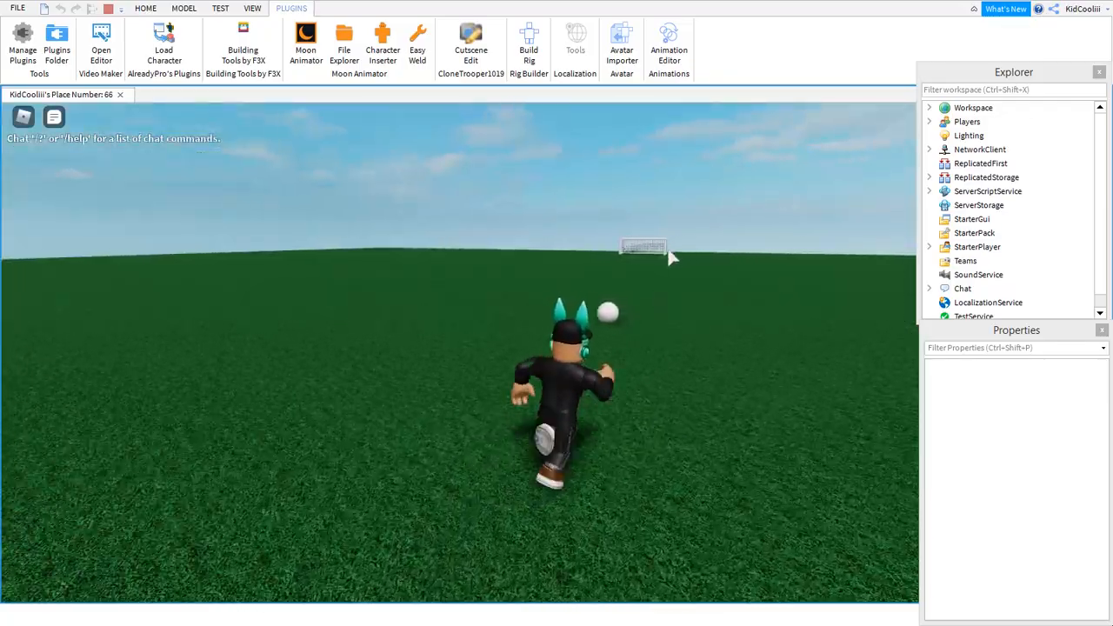
right_drag(614, 280, 617, 277)
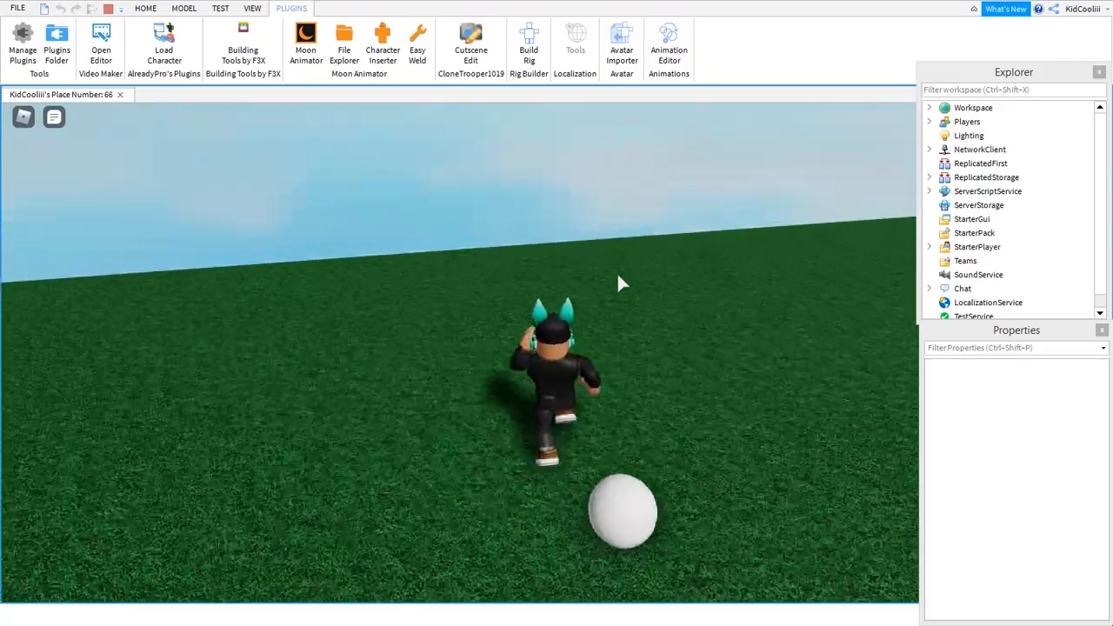
Circle the avatar around the ball and knock it back toward the middle of the field.
key(a)
key(s)
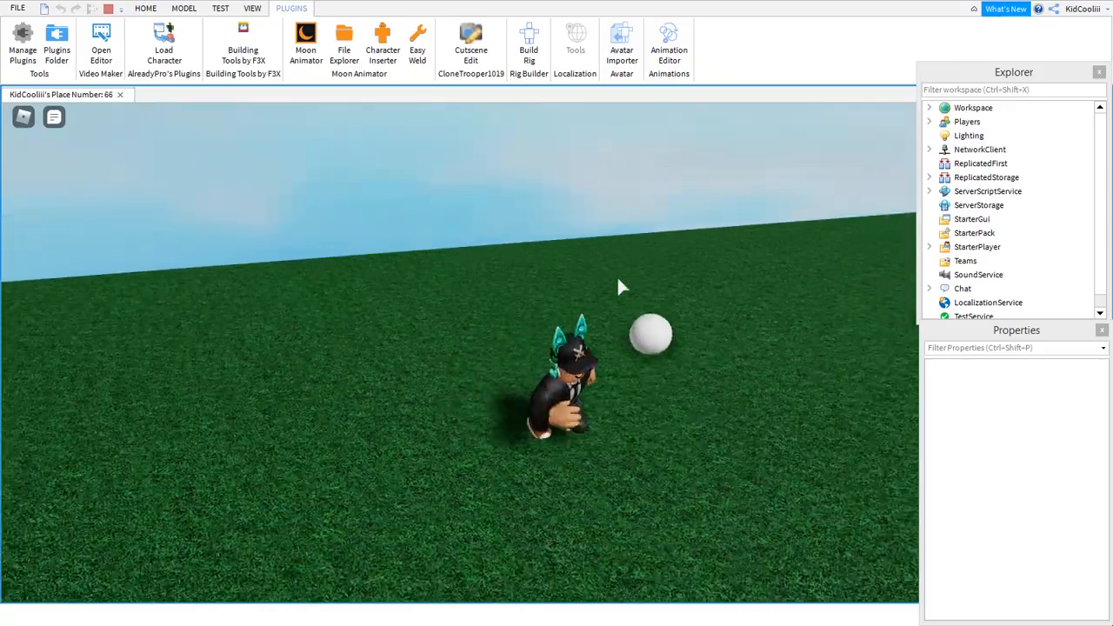
key(w)
key(d)
key(s)
right_drag(618, 277, 618, 280)
key(w)
key(s)
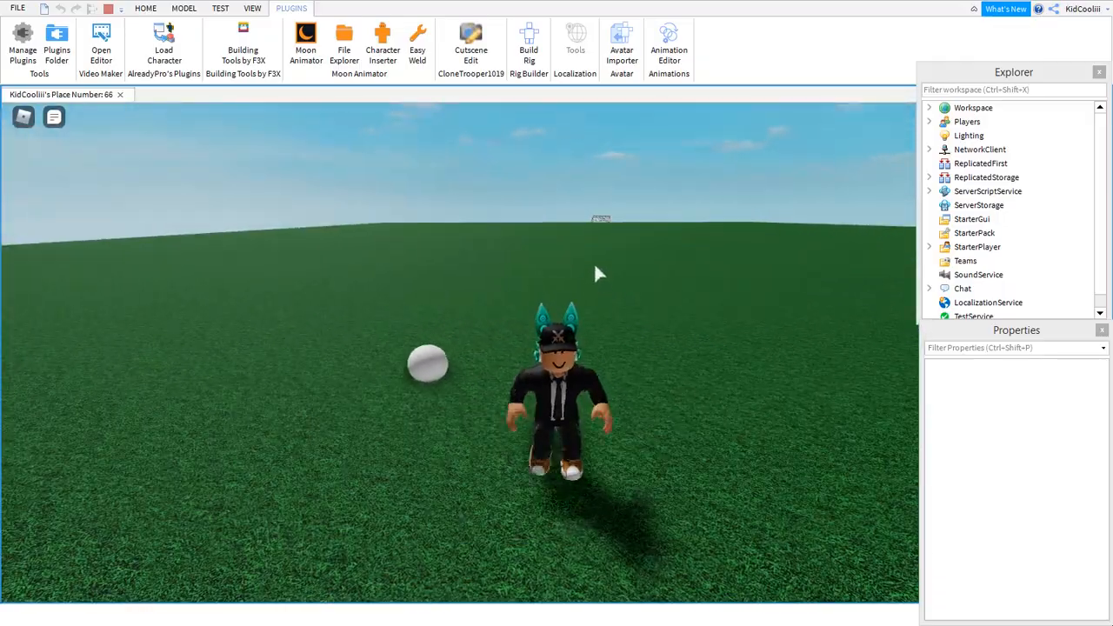
Pause the playtest and move the ball across the field into the mouth of the distant goal.
right_drag(591, 327, 585, 300)
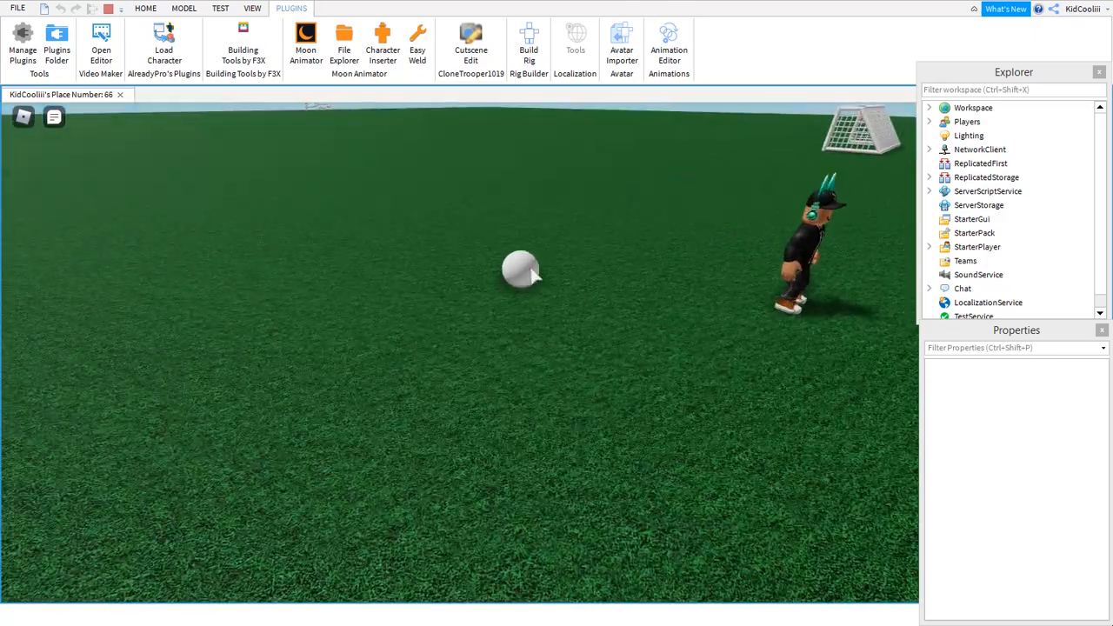
click(144, 9)
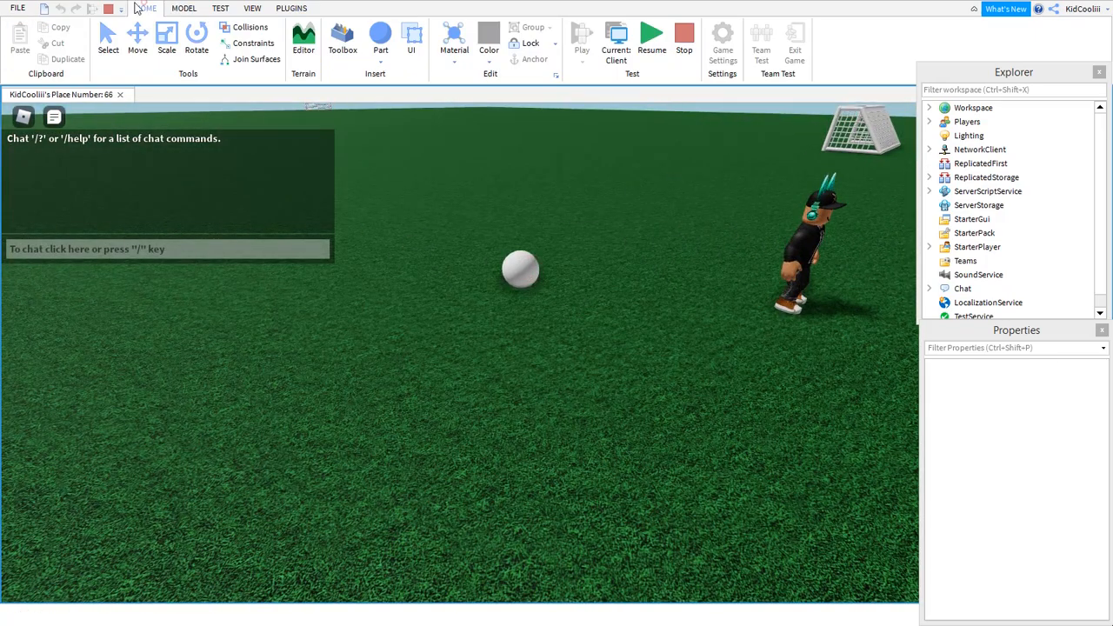
click(515, 258)
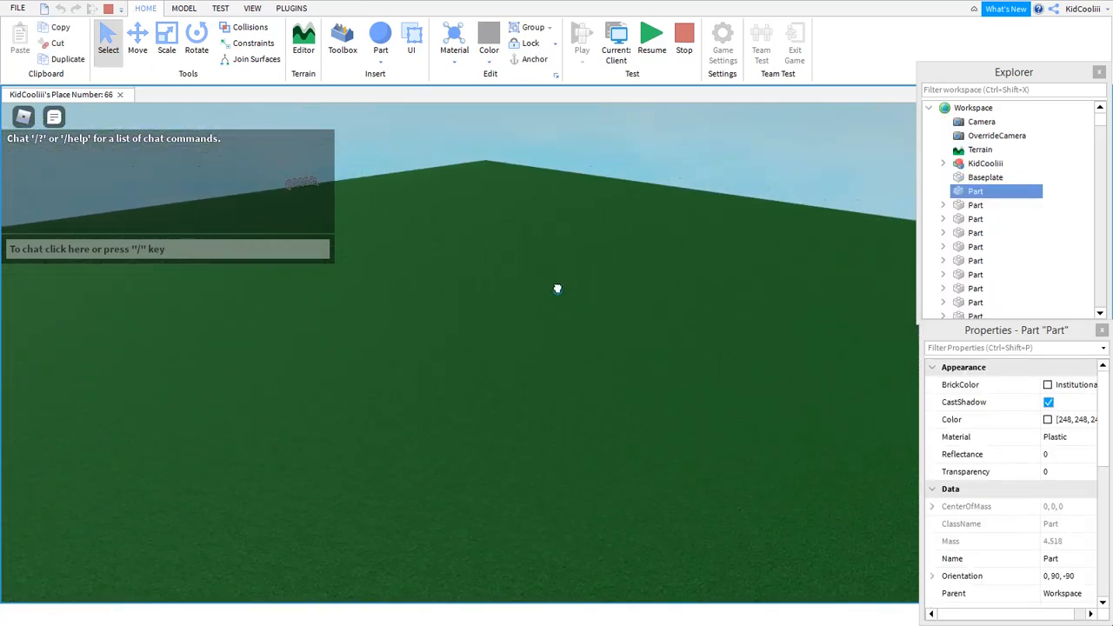
drag(557, 288, 374, 289)
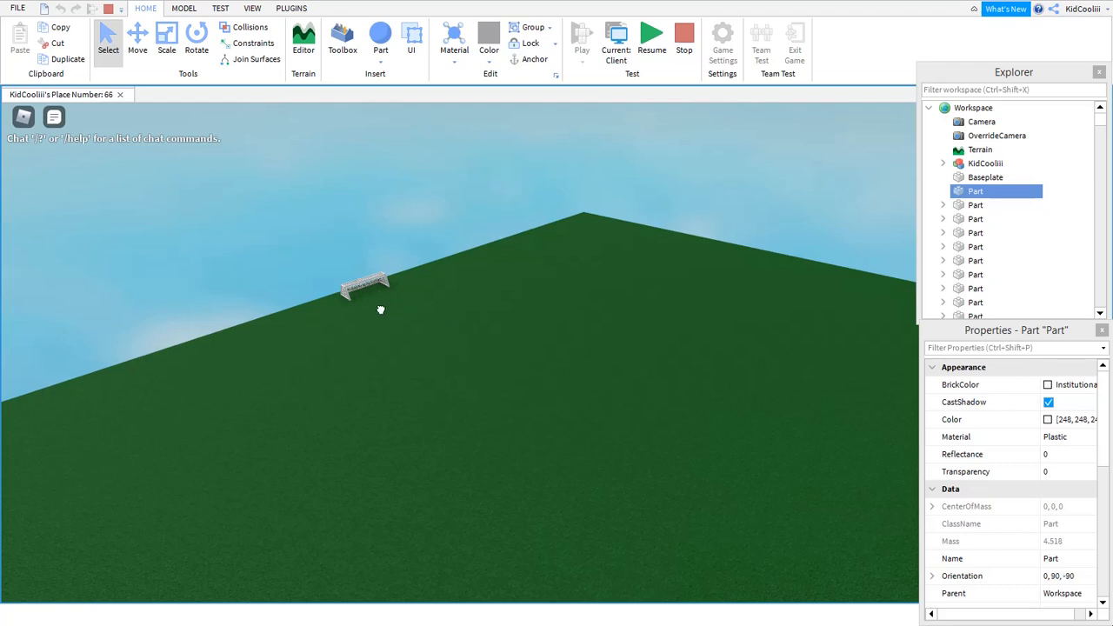
key(w)
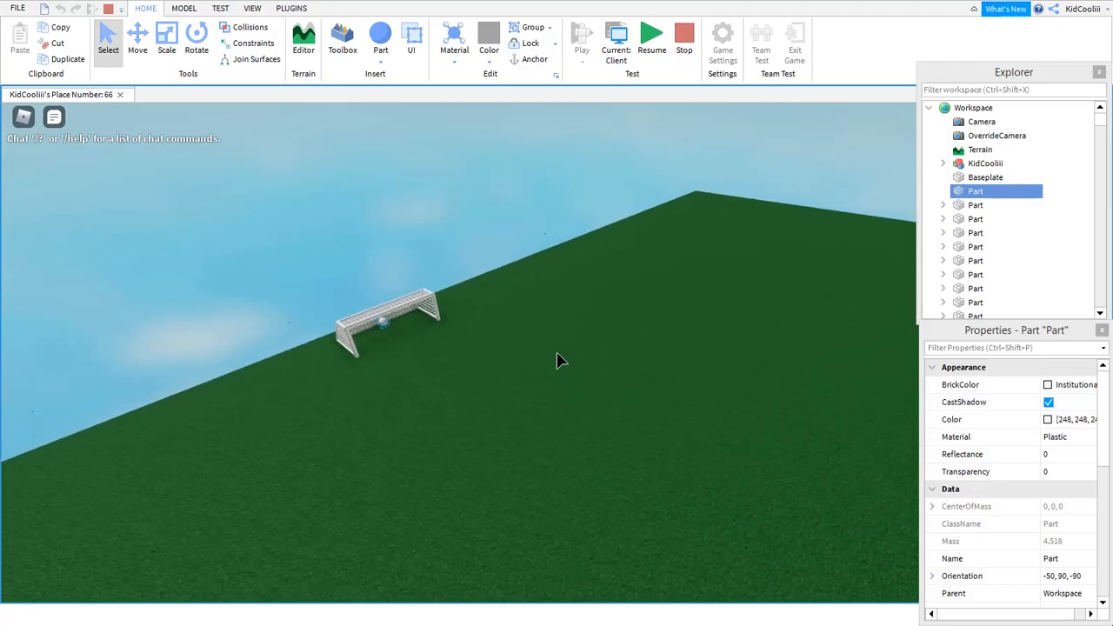
Resume the playtest and run the avatar out over the grass.
key(F5)
scroll(478, 358, down, 4)
key(a)
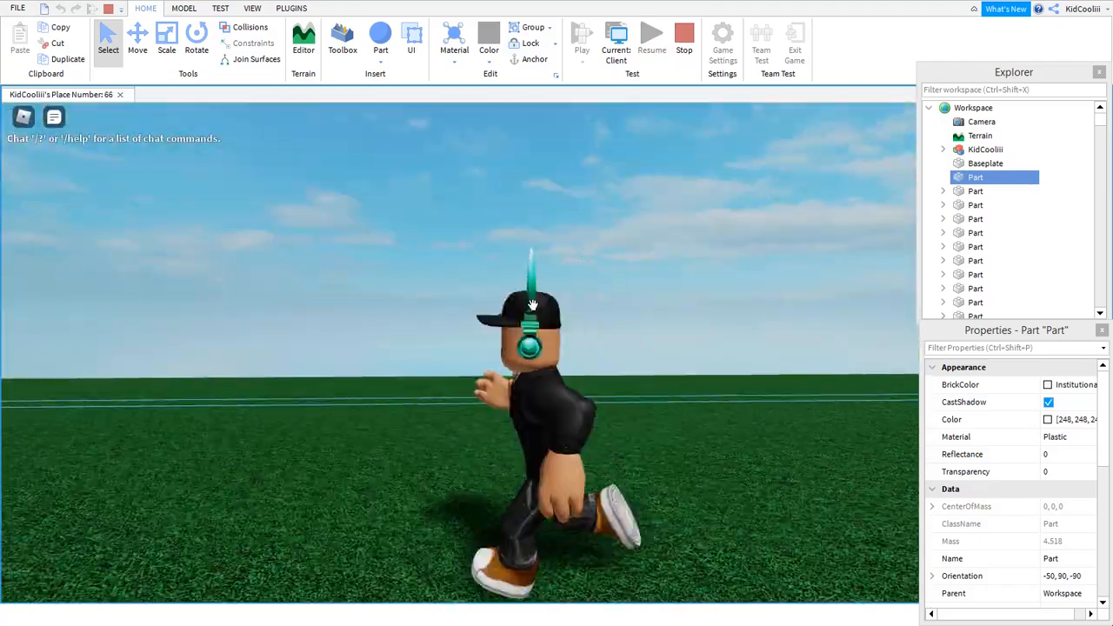
right_drag(405, 288, 406, 288)
scroll(406, 288, down, 3)
key(w)
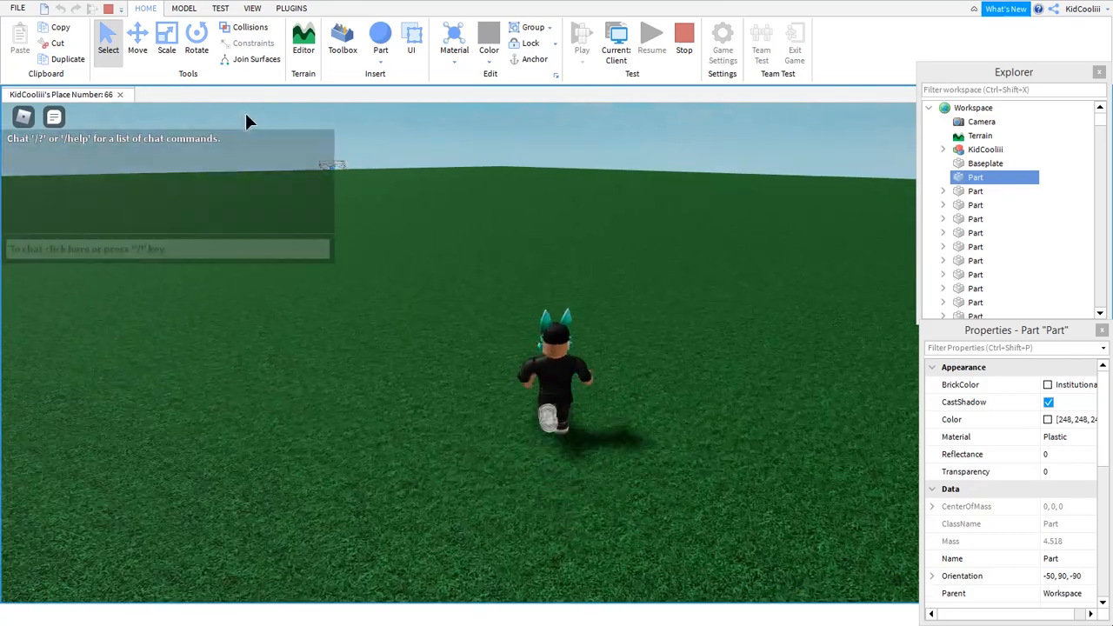
Deselect the ball and make the avatar jump while running across the field.
key(a)
click(422, 195)
scroll(477, 307, down, 3)
key(space)
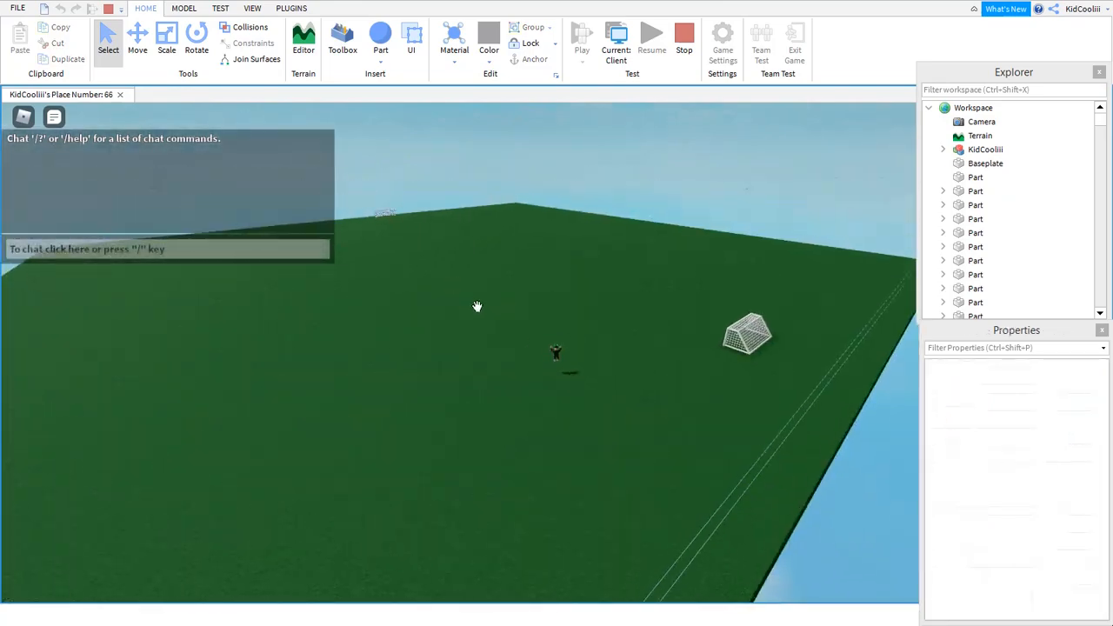
scroll(632, 322, up, 3)
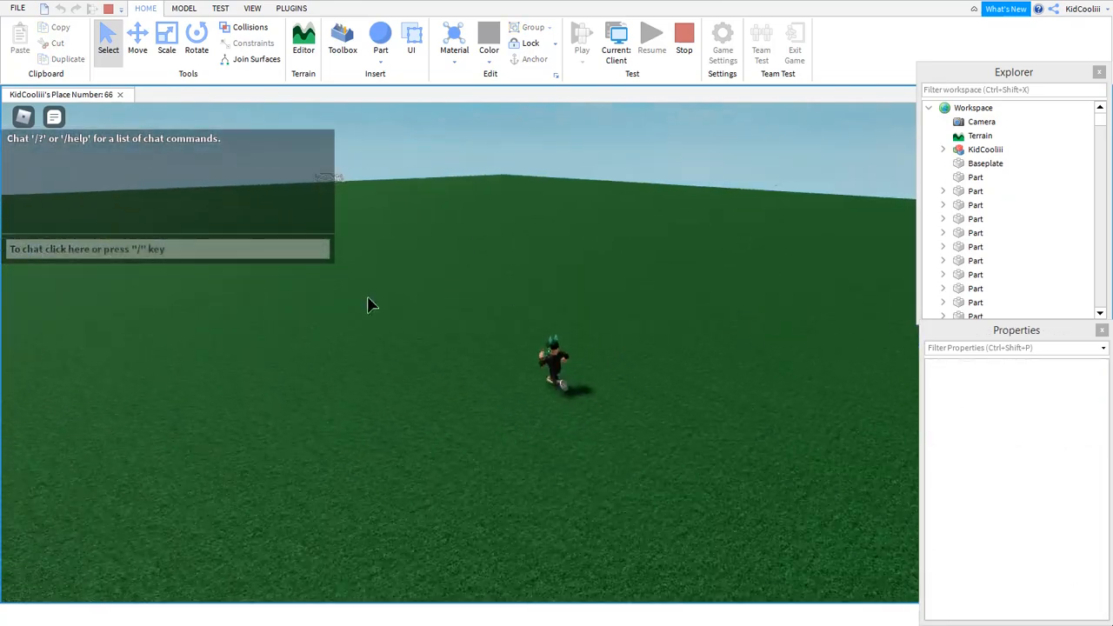
Run the avatar toward the distant goal and turn it around to run back.
right_drag(368, 304, 412, 247)
key(w)
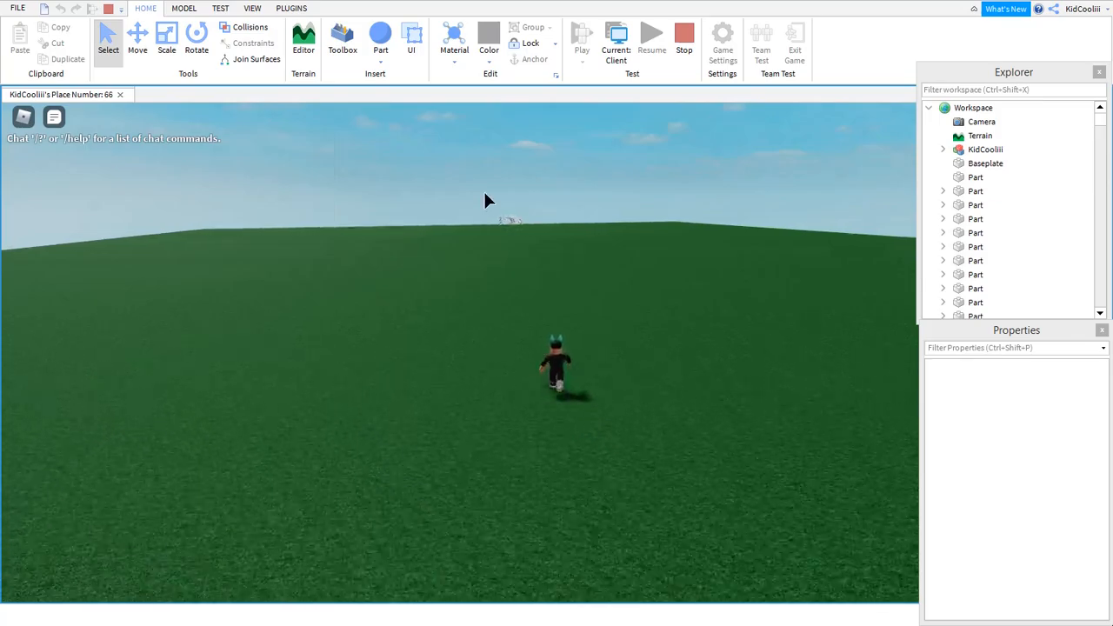
key(s)
scroll(484, 192, up, 4)
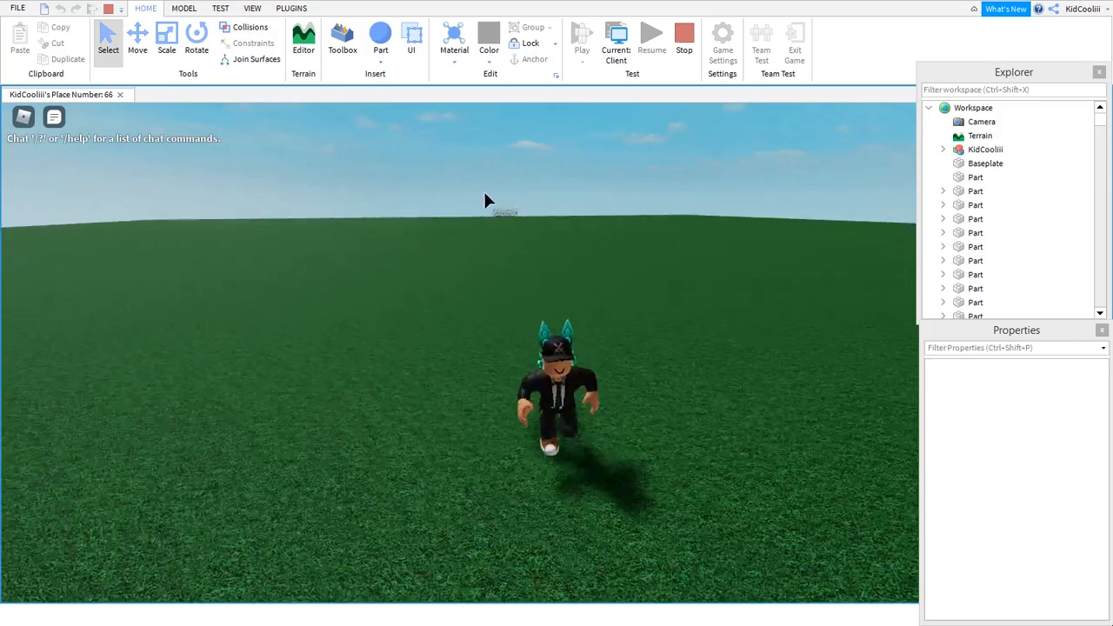
right_drag(545, 413, 544, 413)
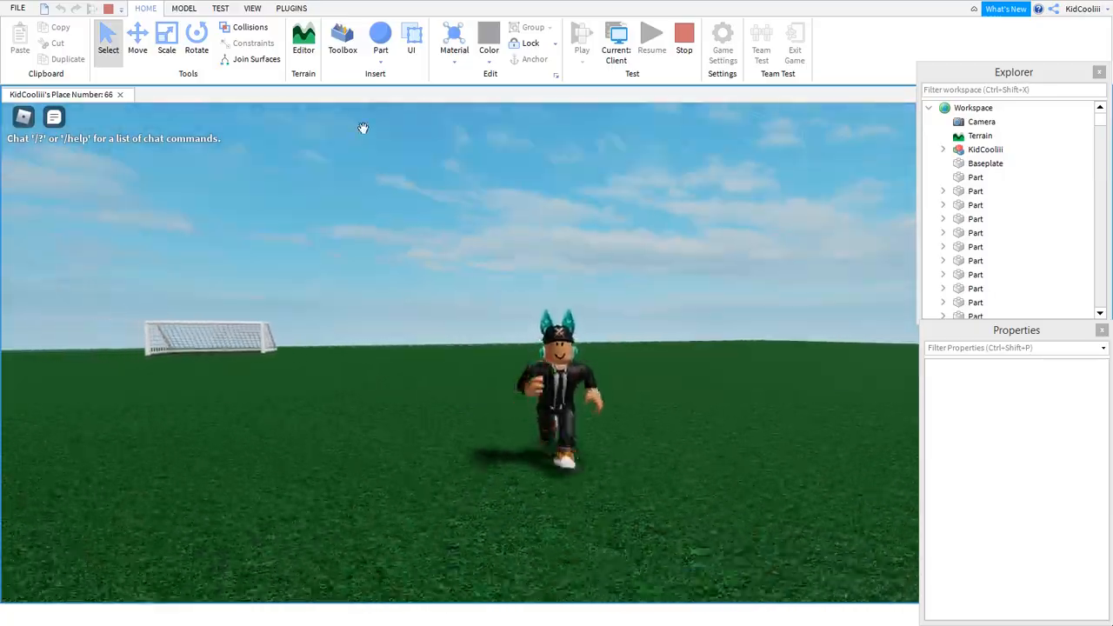